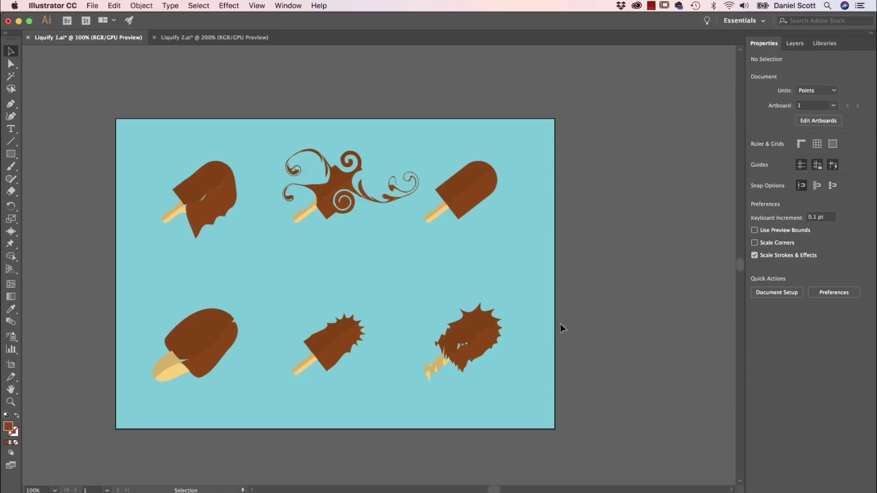
{"action": "left_click", "coordinate": [185, 38]}
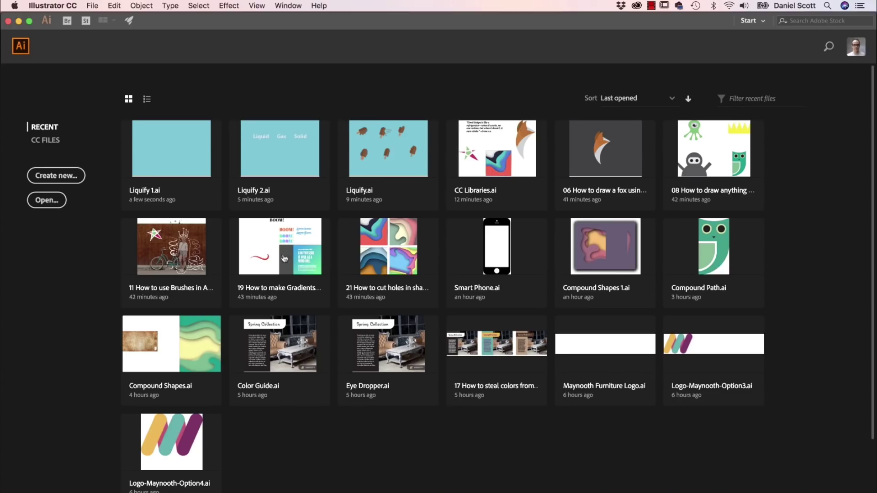
- Open the file Liquify 1.ai from the Exercise Files folder
{"action": "left_click", "coordinate": [97, 5]}
{"action": "left_click", "coordinate": [108, 37]}
{"action": "scroll", "coordinate": [452, 201], "scroll_direction": "down", "scroll_amount": 10}
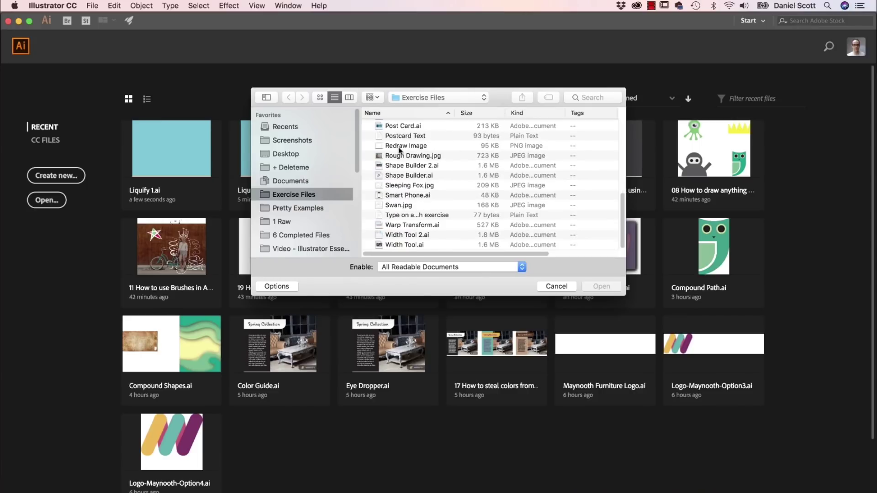
{"action": "left_click", "coordinate": [406, 157]}
{"action": "key", "text": "l"}
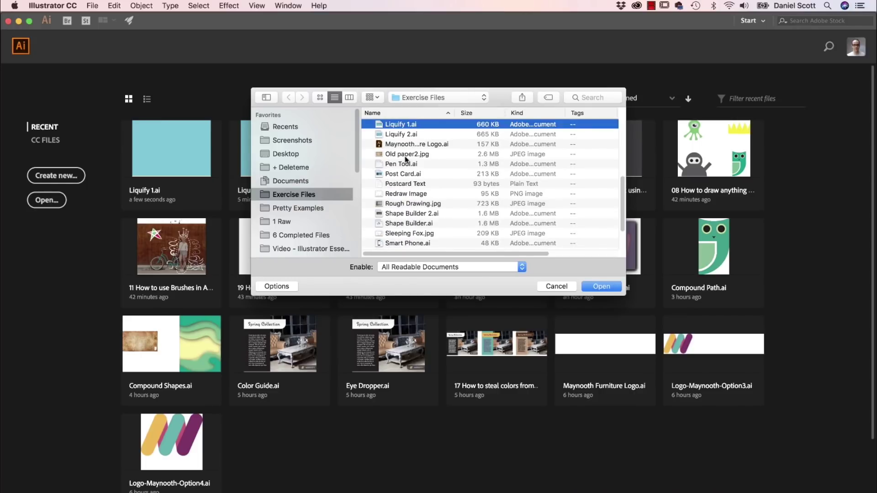
{"action": "left_click", "coordinate": [609, 288]}
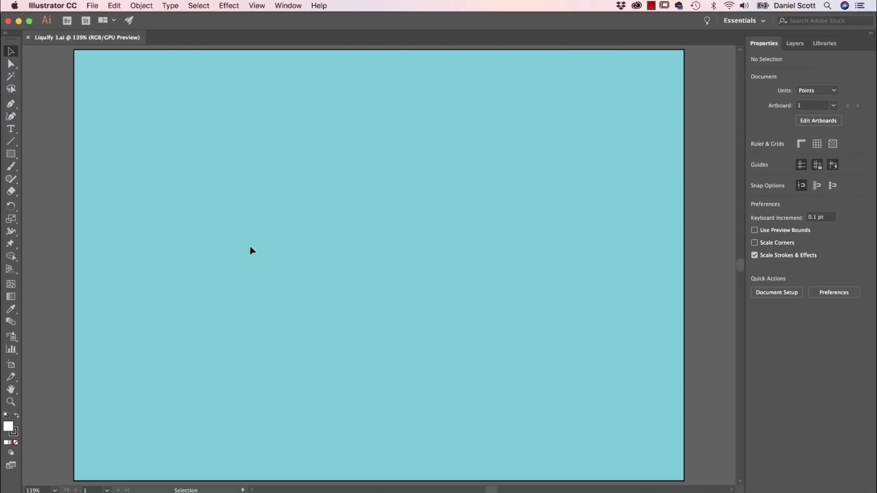
- Draw a body rectangle about 106 pt wide with a stick rectangle about 23 by 76 pt below it, and centre-align both horizontally
{"action": "left_click", "coordinate": [16, 156]}
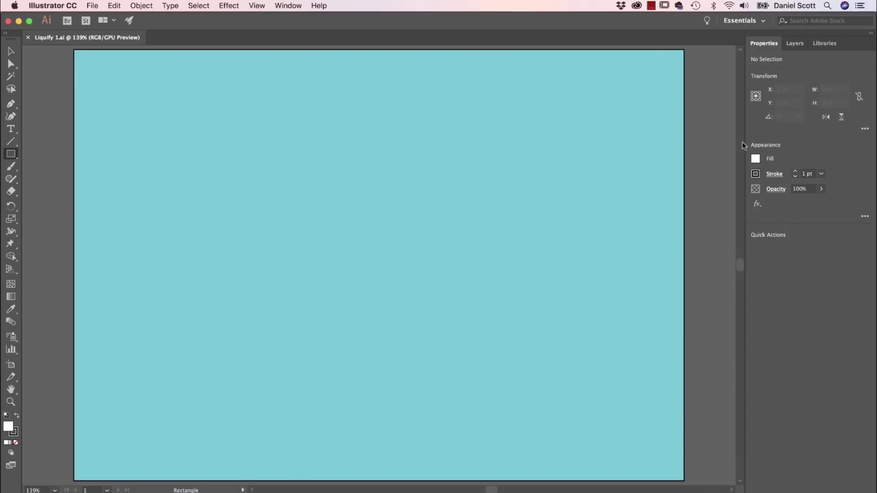
{"action": "left_click_drag", "start_coordinate": [288, 100], "coordinate": [337, 275]}
{"action": "key", "text": "v"}
{"action": "left_click_drag", "start_coordinate": [391, 190], "coordinate": [296, 289]}
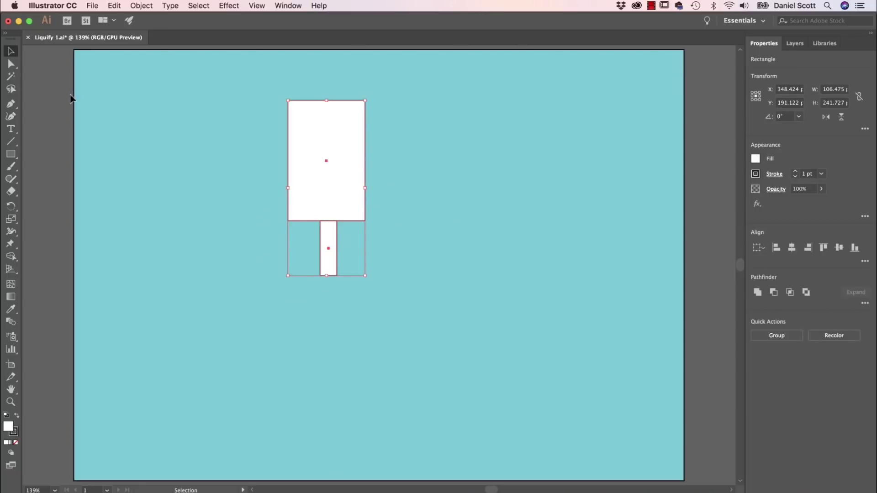
{"action": "left_click", "coordinate": [793, 250]}
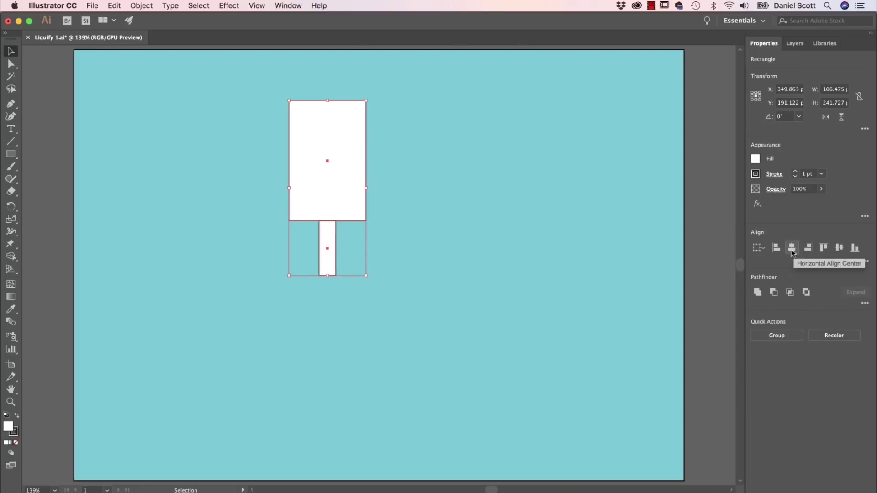
{"action": "left_click", "coordinate": [480, 237]}
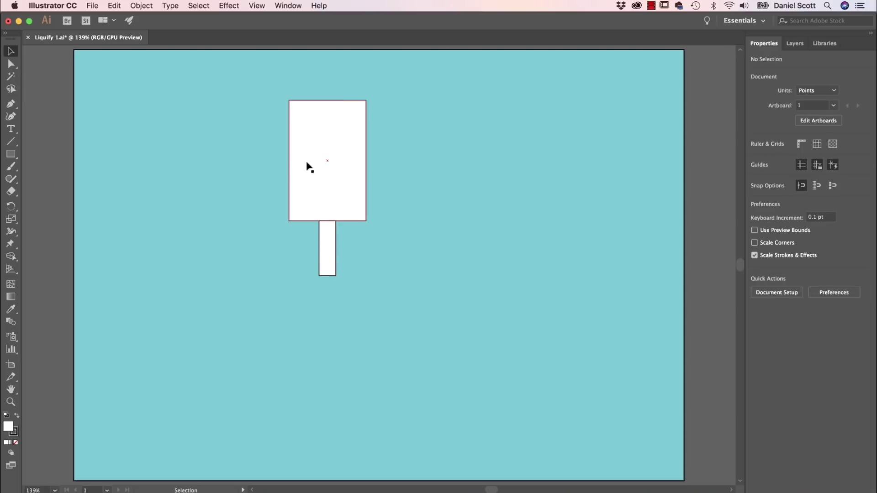
- Fully round the two top corners of the body rectangle and slightly round the two bottom corners of the stick
{"action": "left_click", "coordinate": [10, 65]}
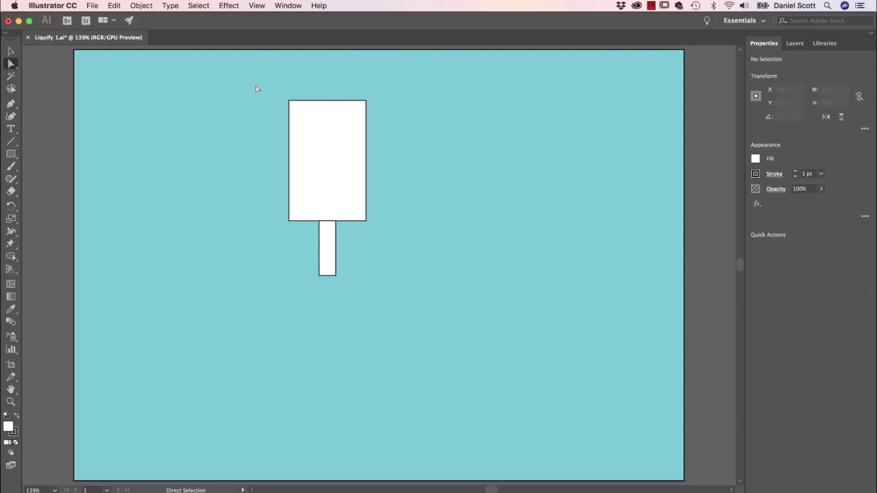
{"action": "left_click_drag", "start_coordinate": [377, 116], "coordinate": [338, 159]}
{"action": "left_click_drag", "start_coordinate": [312, 263], "coordinate": [339, 286]}
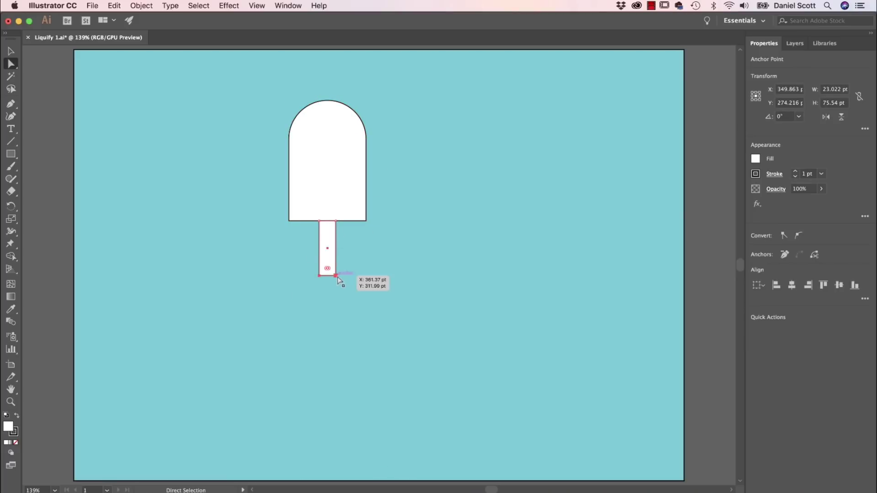
{"action": "key", "text": "super+equal"}
{"action": "key", "text": "super+equal"}
{"action": "key", "text": "super+equal"}
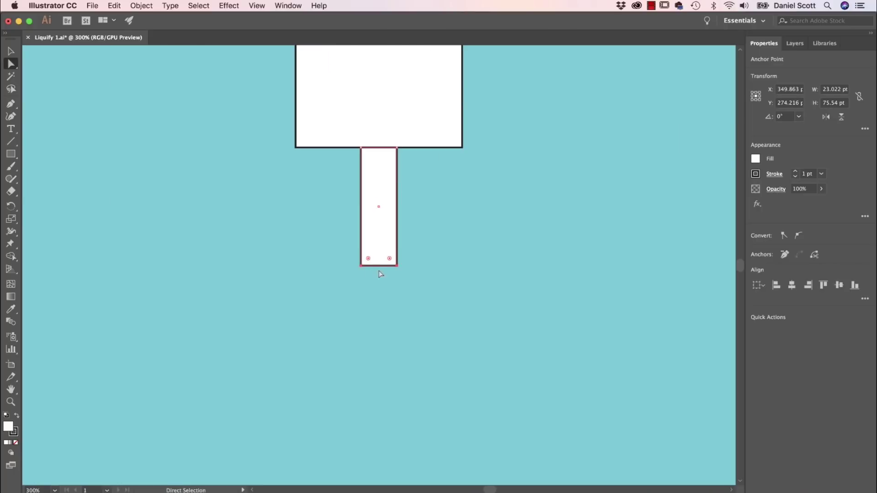
{"action": "left_click_drag", "start_coordinate": [389, 259], "coordinate": [387, 254]}
{"action": "key", "text": "super+0"}
{"action": "key", "text": "v"}
{"action": "left_click", "coordinate": [432, 291]}
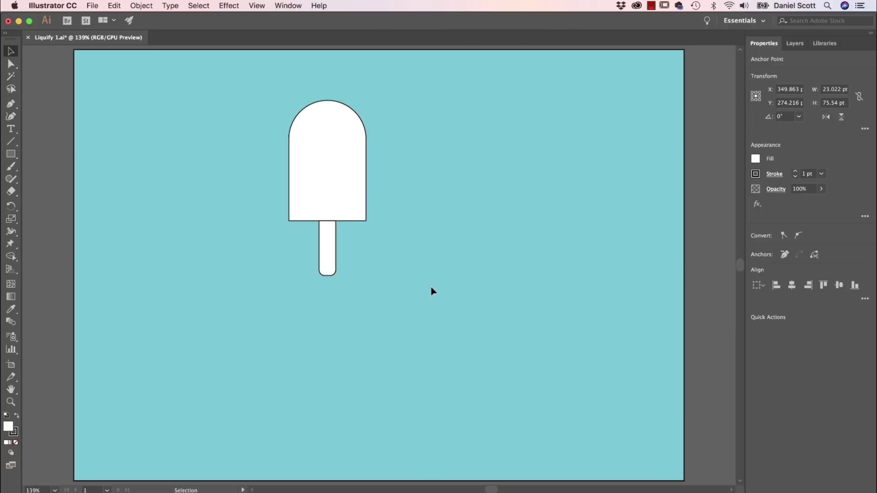
- Draw a vertical line about 327 pt long through the ice cream and centre-align it horizontally with the body and stick
{"action": "left_click", "coordinate": [10, 141]}
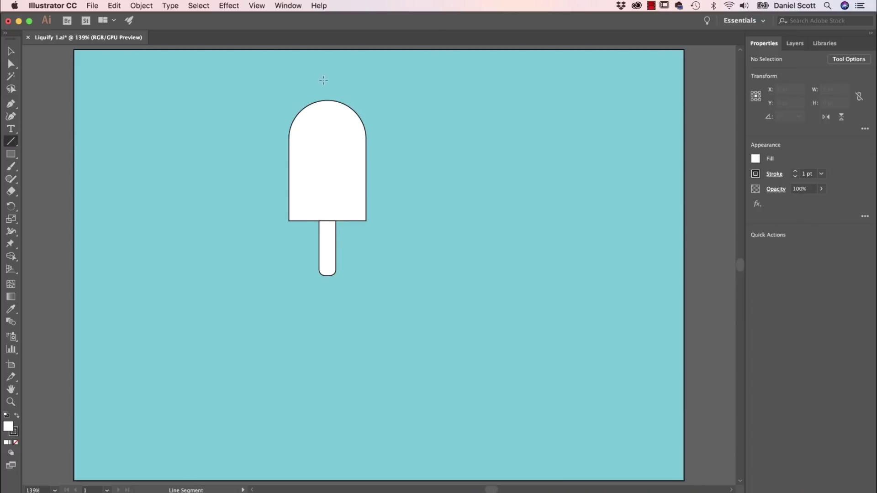
{"action": "left_click_drag", "start_coordinate": [323, 80], "coordinate": [325, 316]}
{"action": "key", "text": "v"}
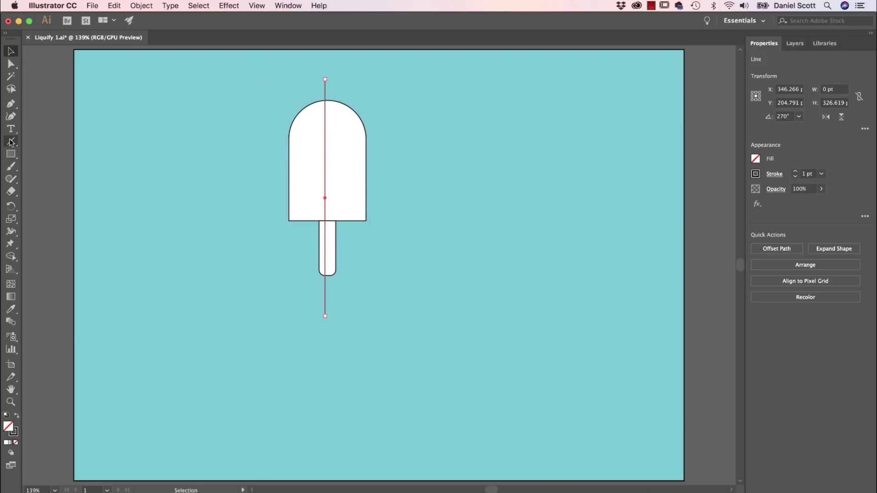
{"action": "key", "text": "super+a"}
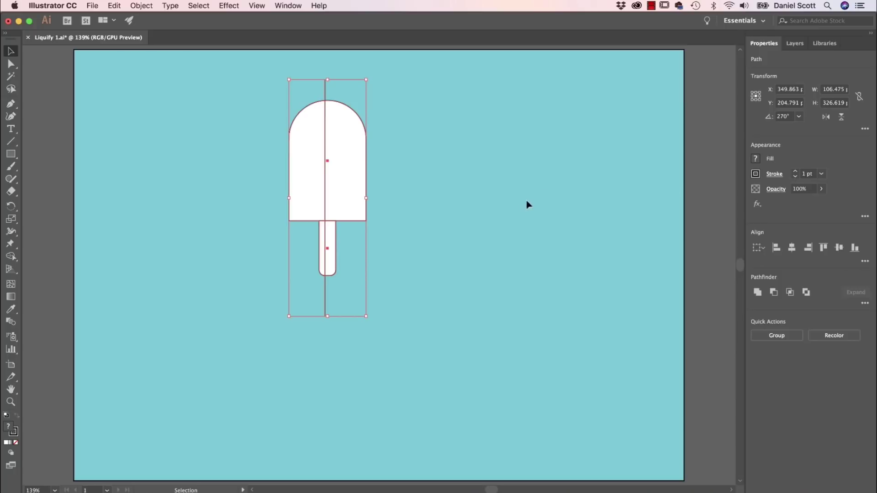
{"action": "left_click", "coordinate": [792, 247]}
{"action": "left_click", "coordinate": [401, 241]}
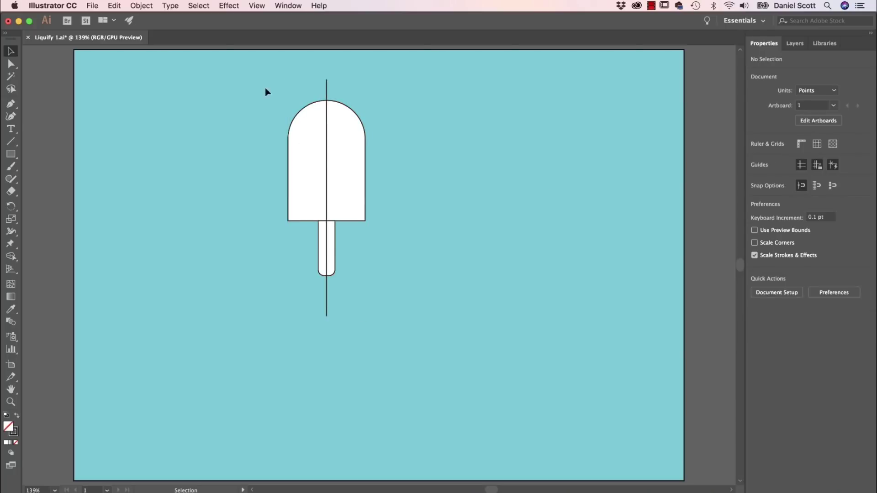
- Remove the line ends sticking out above the body and below the stick with the Shape Builder tool
{"action": "left_click_drag", "start_coordinate": [265, 92], "coordinate": [427, 330]}
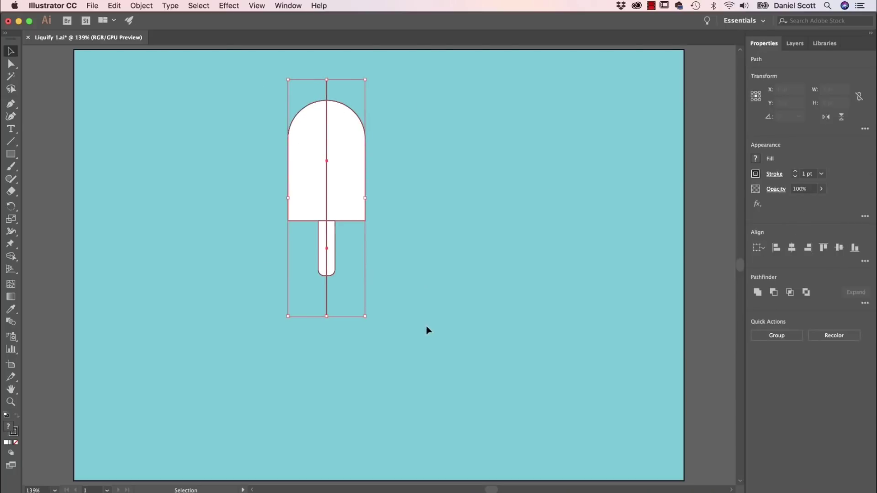
{"action": "left_click", "coordinate": [11, 257]}
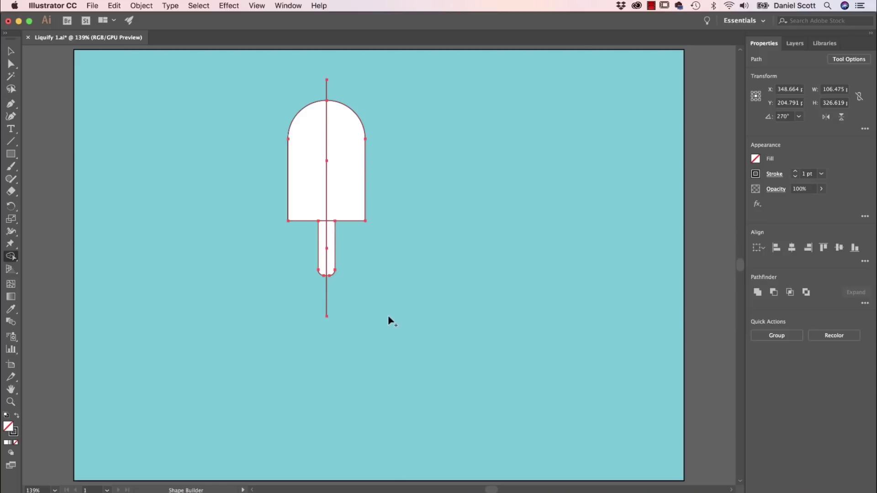
{"action": "left_click", "coordinate": [326, 87], "text": "alt"}
{"action": "left_click", "coordinate": [327, 311], "text": "alt"}
- Fill the right half of the ice cream body with brown (H 27.16, S 100, B 58.04) using the Shape Builder
{"action": "left_click", "coordinate": [755, 159]}
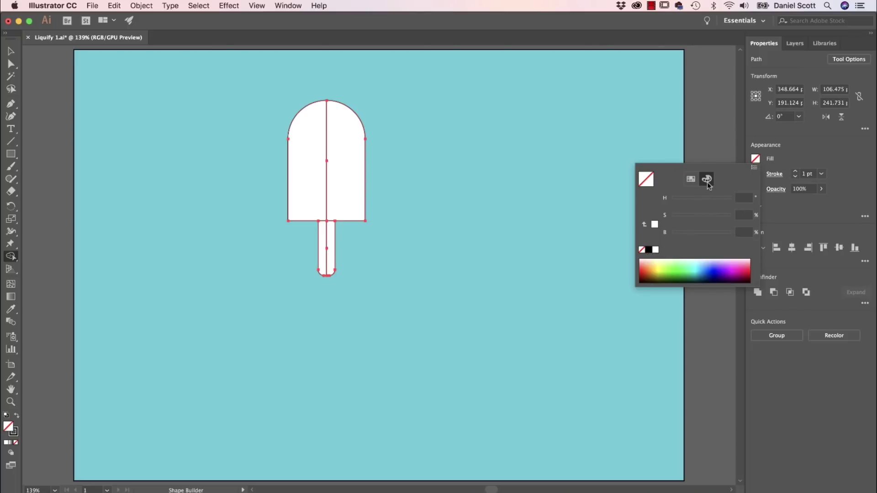
{"action": "left_click", "coordinate": [653, 270]}
{"action": "left_click_drag", "start_coordinate": [653, 269], "coordinate": [651, 272]}
{"action": "left_click", "coordinate": [348, 161]}
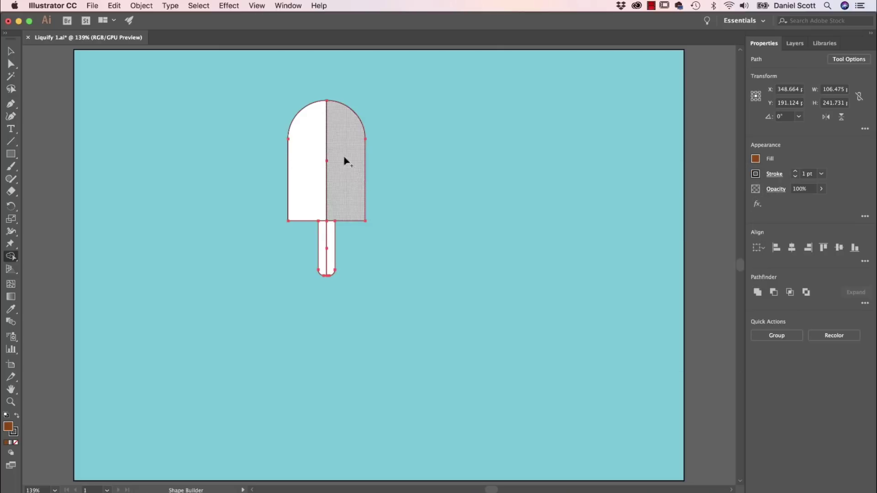
{"action": "left_click", "coordinate": [346, 162]}
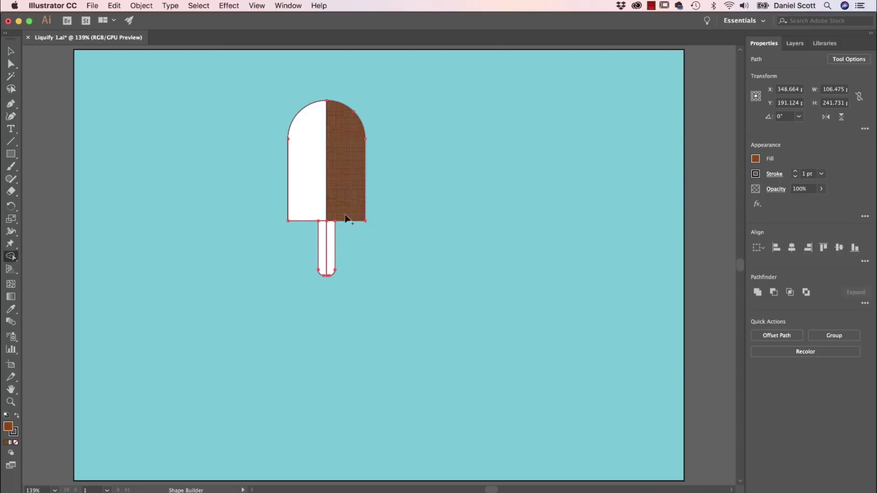
- Darken the brown to about 54% brightness in HSB mode and fill the left half of the body with it
{"action": "left_click", "coordinate": [756, 159]}
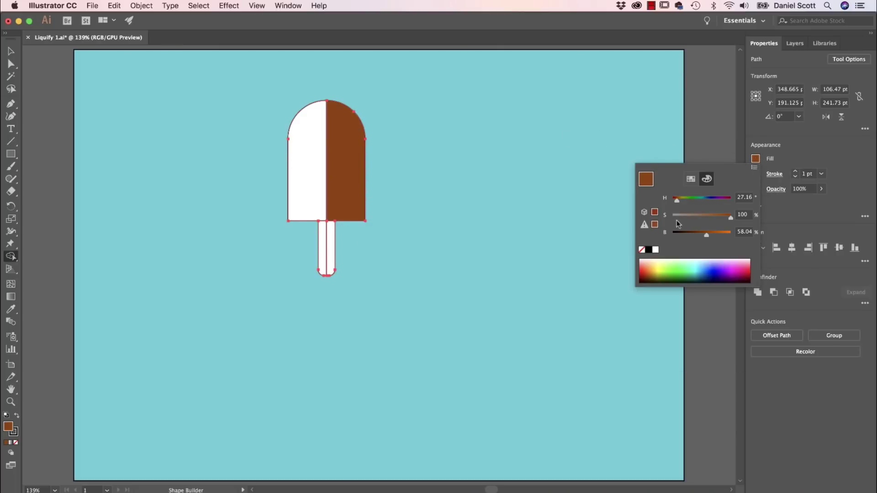
{"action": "left_click", "coordinate": [754, 167]}
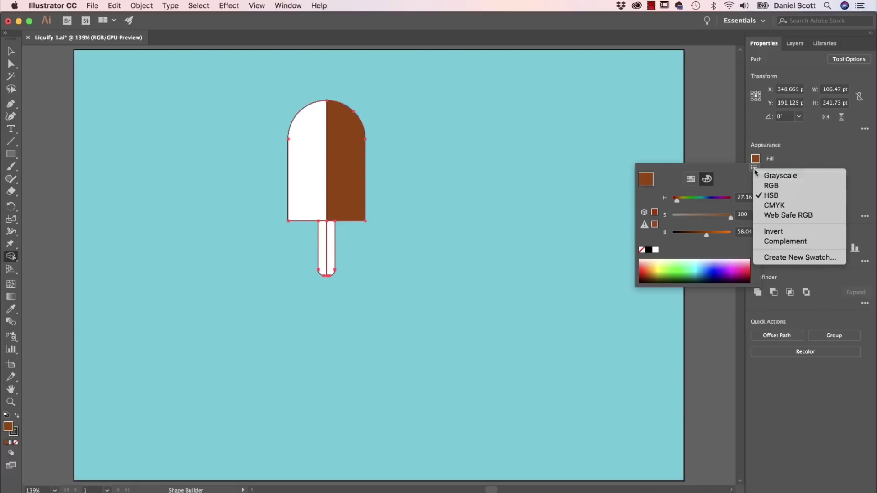
{"action": "left_click", "coordinate": [770, 196]}
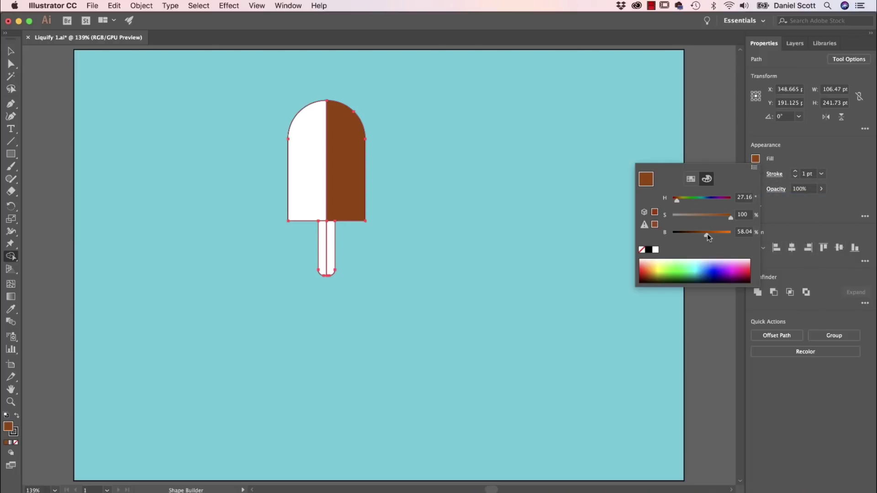
{"action": "mouse_move", "coordinate": [707, 234]}
{"action": "left_mouse_down"}
{"action": "mouse_move", "coordinate": [715, 233]}
{"action": "mouse_move", "coordinate": [704, 240]}
{"action": "left_mouse_up"}
{"action": "left_click", "coordinate": [323, 164]}
{"action": "left_click", "coordinate": [322, 180]}
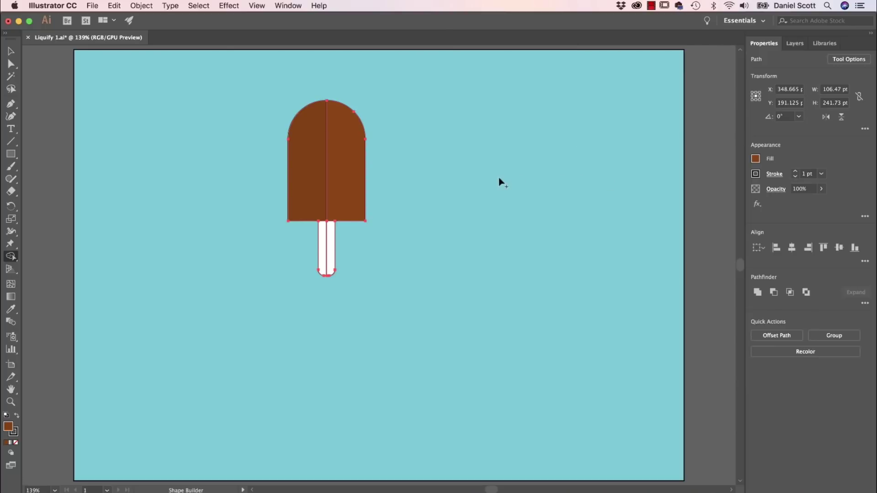
- Fill the right half of the stick with light yellow (H 54, S 66.67, B 100)
{"action": "left_click", "coordinate": [755, 159]}
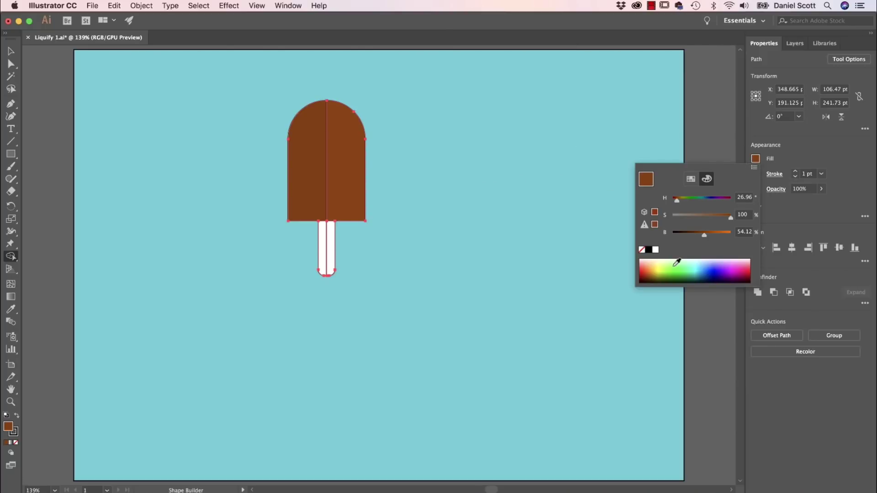
{"action": "left_click", "coordinate": [665, 264]}
{"action": "left_click", "coordinate": [658, 263]}
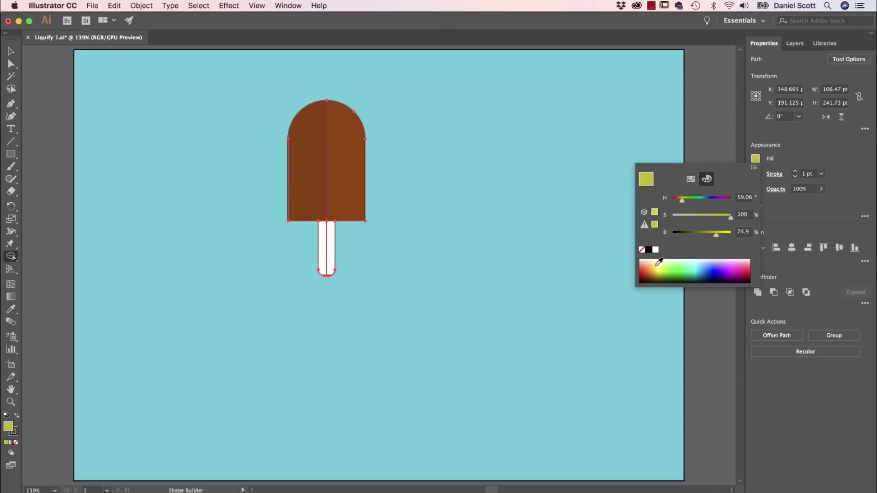
{"action": "left_click", "coordinate": [330, 237]}
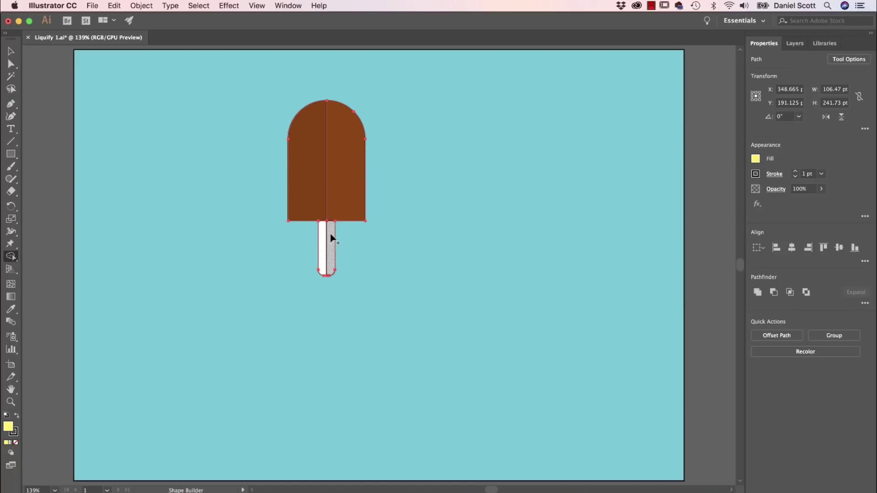
- Recolor the right half of the stick with a warmer light orange (H 40.27, S 58.43, B 100)
{"action": "left_click", "coordinate": [756, 159]}
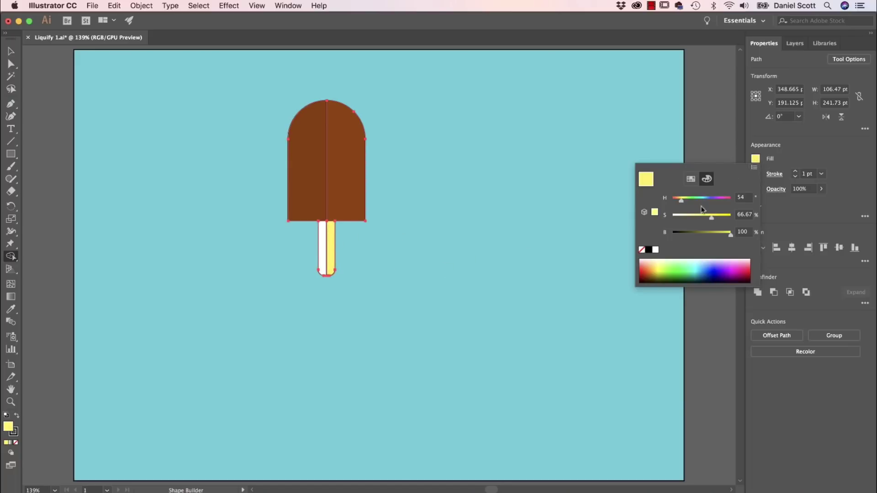
{"action": "left_click", "coordinate": [653, 265]}
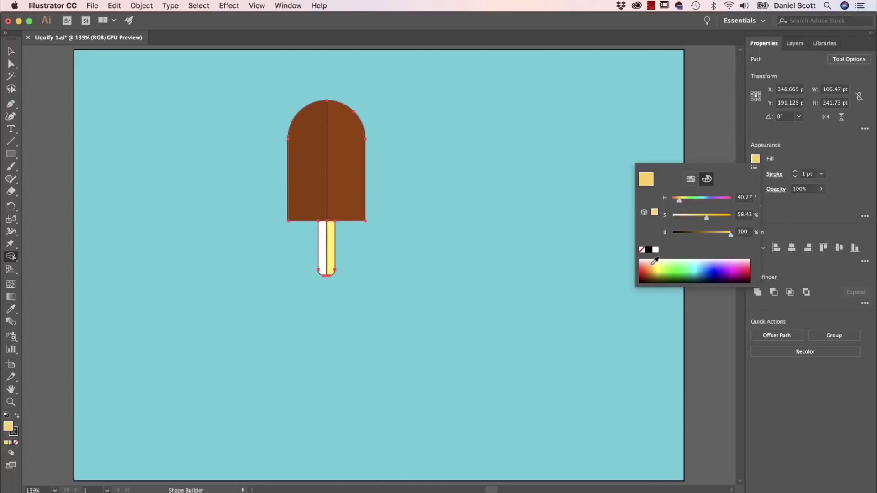
{"action": "left_click", "coordinate": [333, 239]}
{"action": "left_click", "coordinate": [331, 241]}
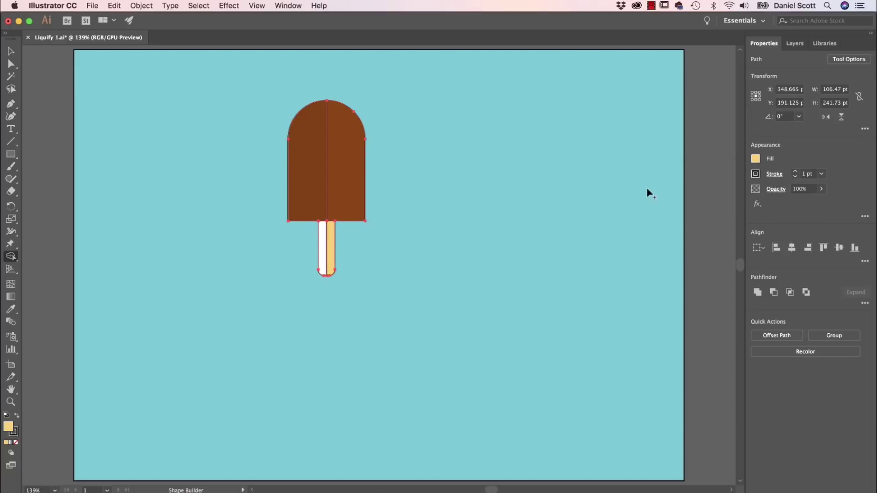
- Darken the light orange to about 85% brightness and fill the left half of the stick with it
{"action": "left_click", "coordinate": [760, 160]}
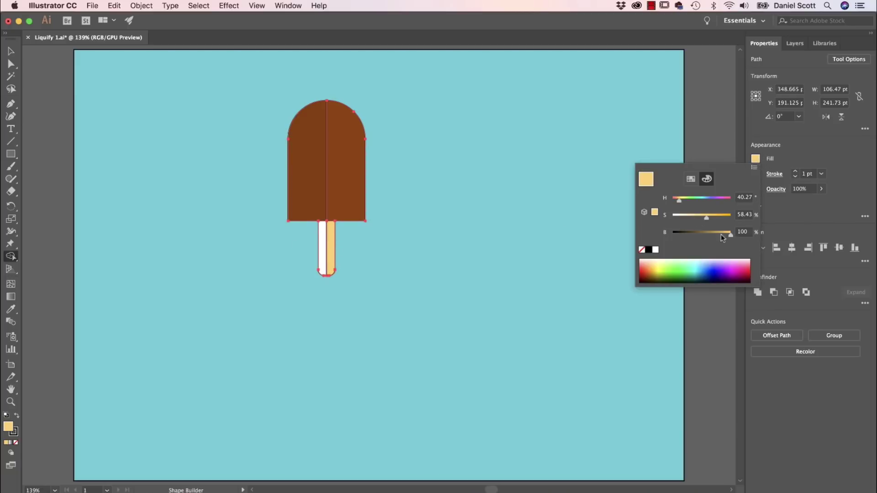
{"action": "left_click_drag", "start_coordinate": [723, 235], "coordinate": [721, 236]}
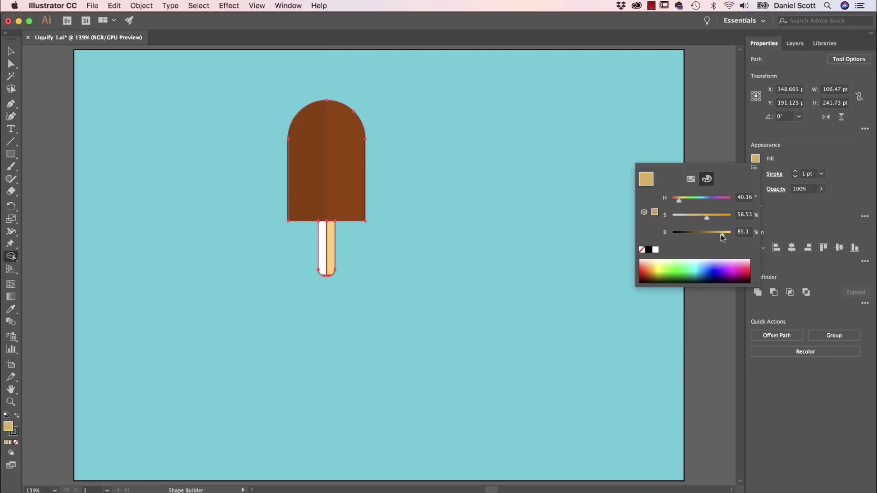
{"action": "left_click", "coordinate": [323, 237]}
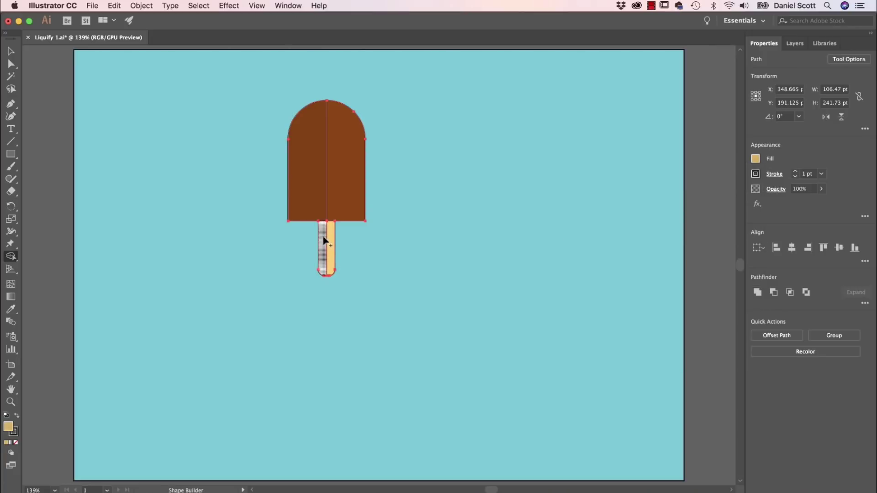
{"action": "left_click", "coordinate": [322, 237]}
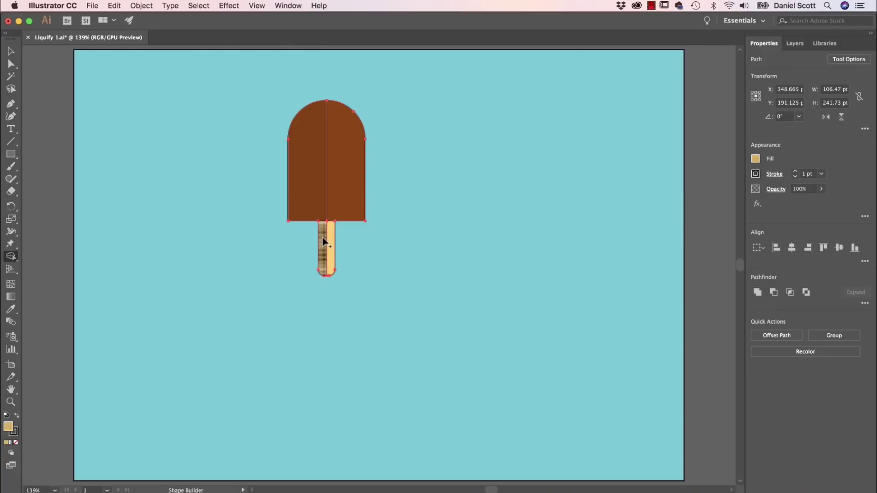
- Remove the black outline from every part of the ice cream and its stick
{"action": "left_click", "coordinate": [756, 174]}
{"action": "left_click", "coordinate": [642, 211]}
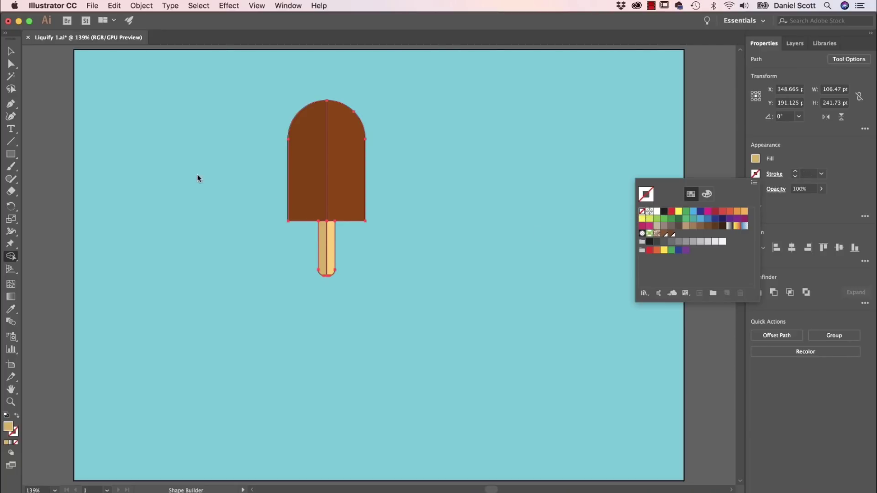
{"action": "left_click", "coordinate": [11, 51]}
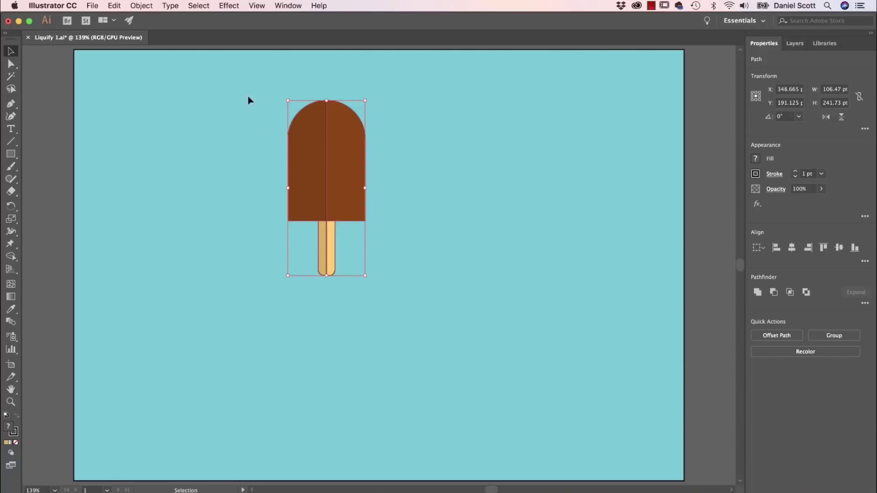
{"action": "left_click", "coordinate": [757, 173]}
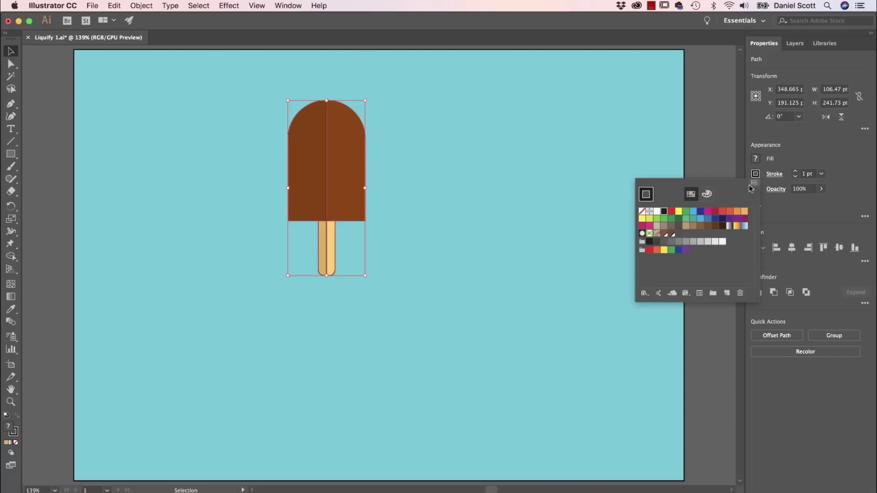
{"action": "left_click", "coordinate": [644, 198]}
{"action": "left_click", "coordinate": [498, 237]}
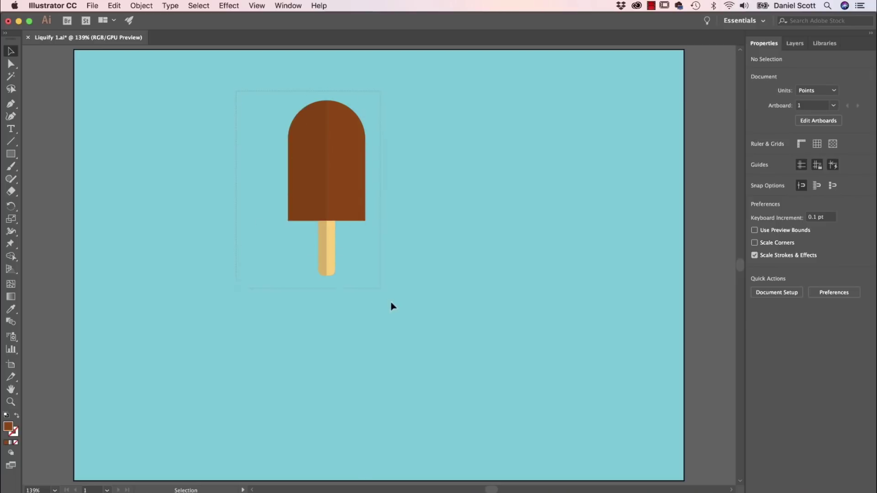
- Scale the whole ice cream down to about 72 pt wide and 164 pt high and move it to the artboard's upper-left area
{"action": "left_click", "coordinate": [357, 114]}
{"action": "left_click_drag", "start_coordinate": [368, 99], "coordinate": [341, 156]}
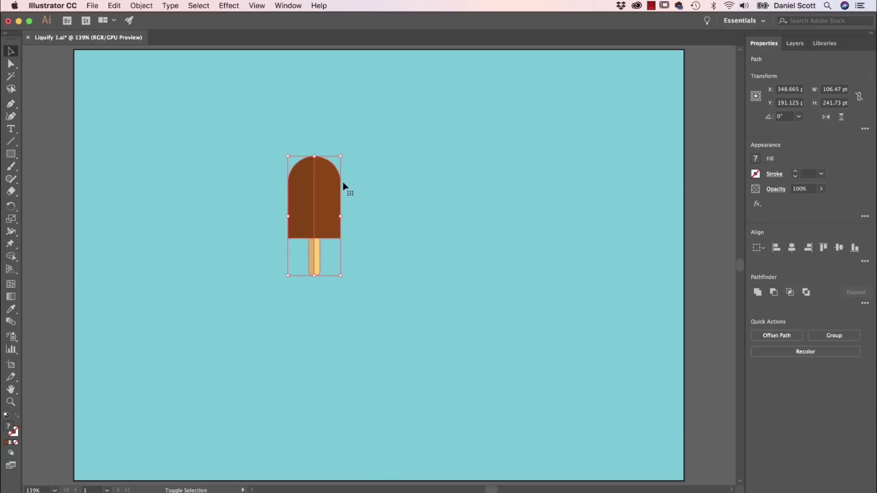
{"action": "left_click_drag", "start_coordinate": [329, 204], "coordinate": [201, 147]}
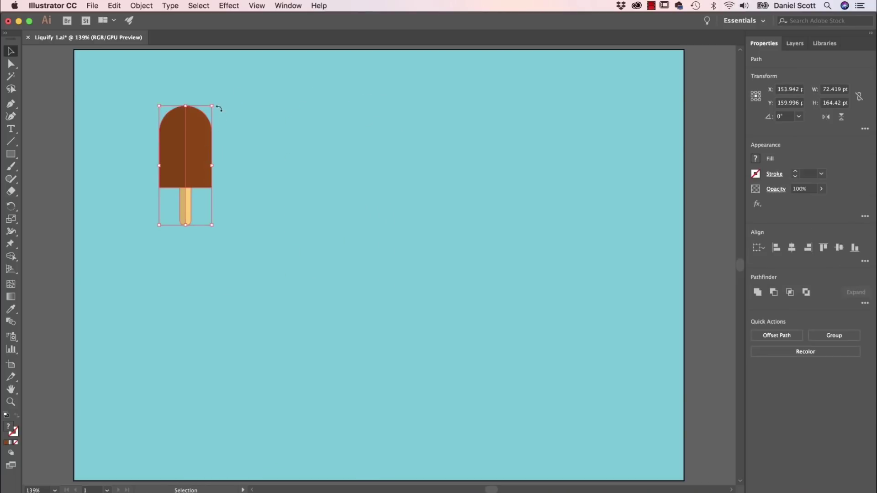
- Rotate the ice cream so it leans to the right at about 307.8° and duplicate it into two rows of three
{"action": "left_click_drag", "start_coordinate": [215, 105], "coordinate": [395, 148]}
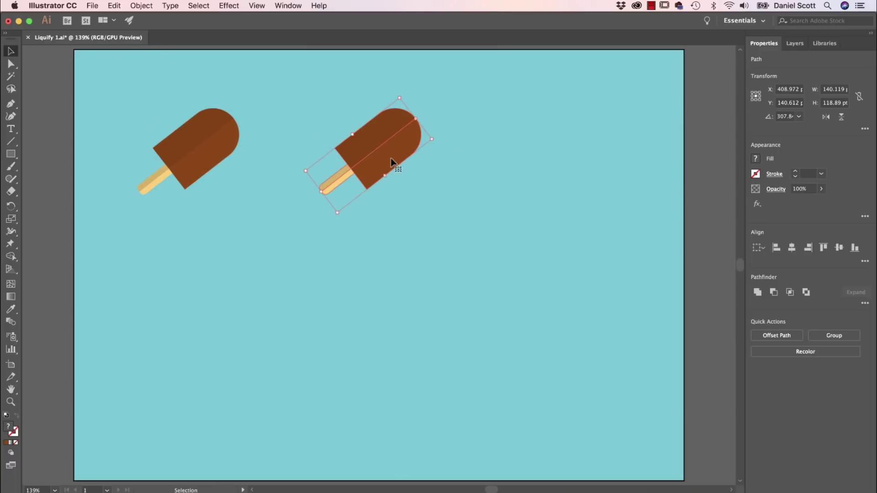
{"action": "left_click_drag", "start_coordinate": [393, 162], "coordinate": [571, 166]}
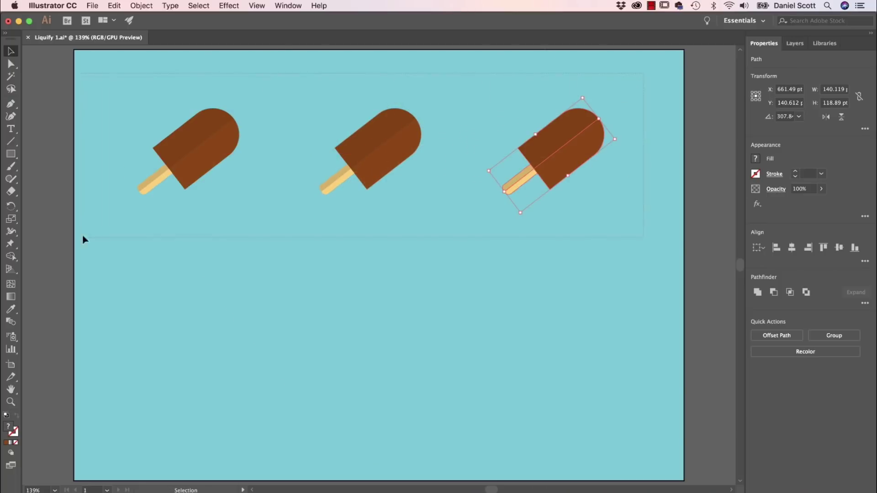
{"action": "key", "text": "super+a"}
{"action": "left_click_drag", "start_coordinate": [219, 153], "coordinate": [231, 362]}
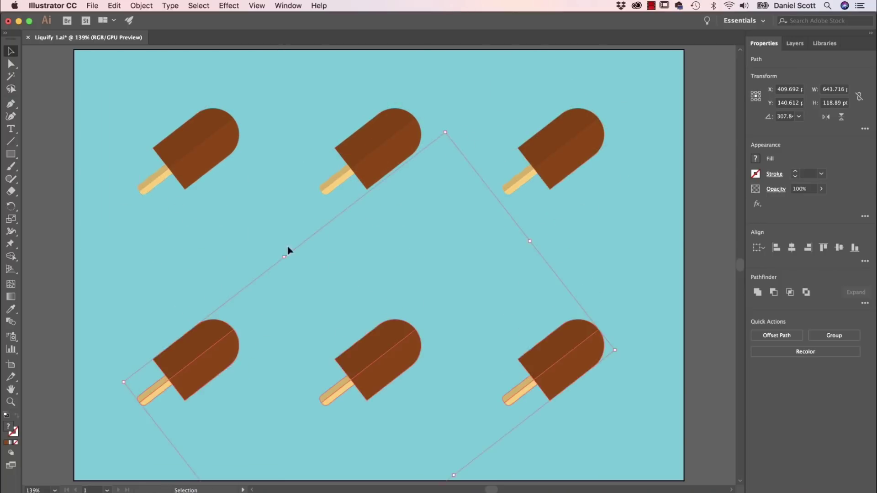
{"action": "left_click", "coordinate": [302, 264]}
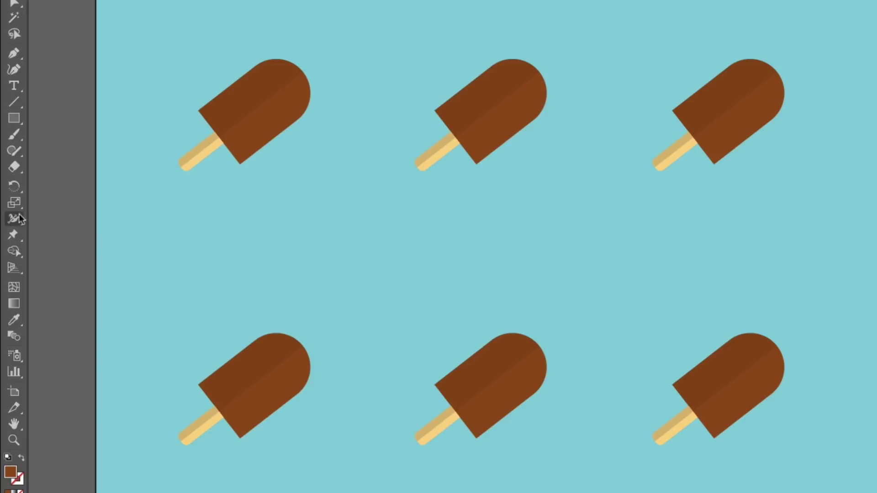
- Choose the Warp tool and set its brush to 50 pt wide and 50 pt high
{"action": "left_click", "coordinate": [20, 213]}
{"action": "double_click", "coordinate": [14, 220]}
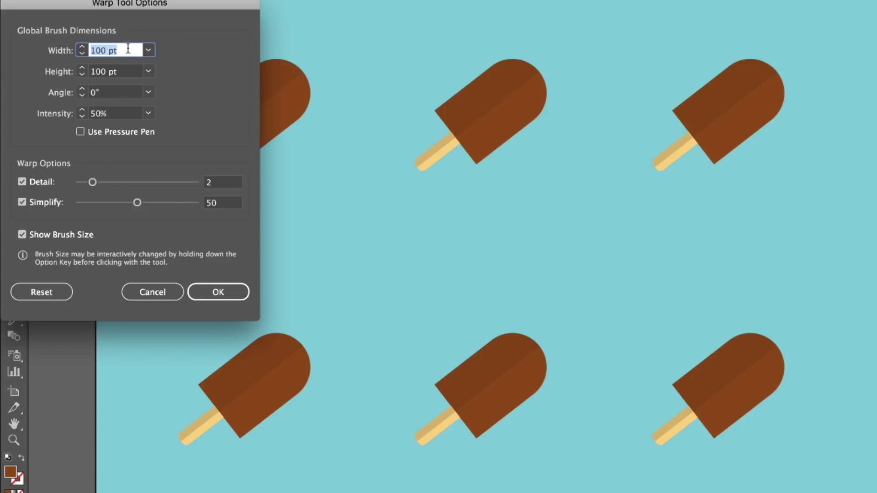
{"action": "type", "text": "50"}
{"action": "key", "text": "Tab"}
{"action": "type", "text": "50"}
{"action": "key", "text": "Tab"}
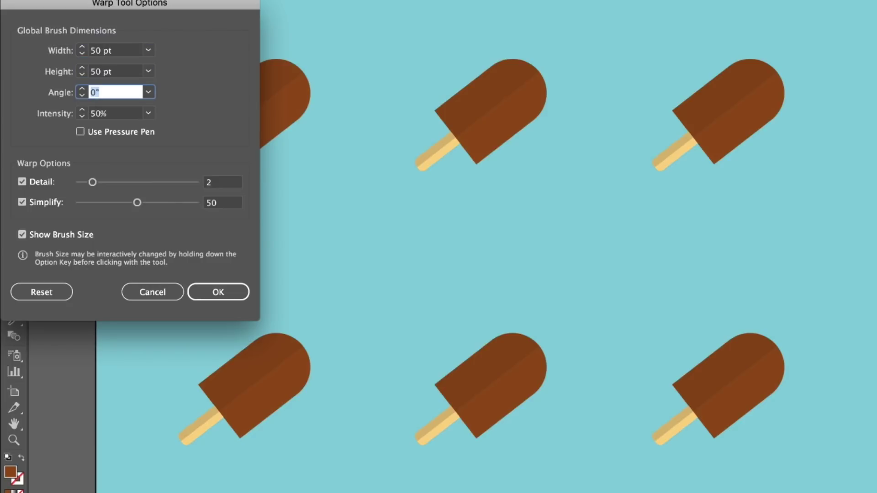
{"action": "left_click", "coordinate": [115, 111]}
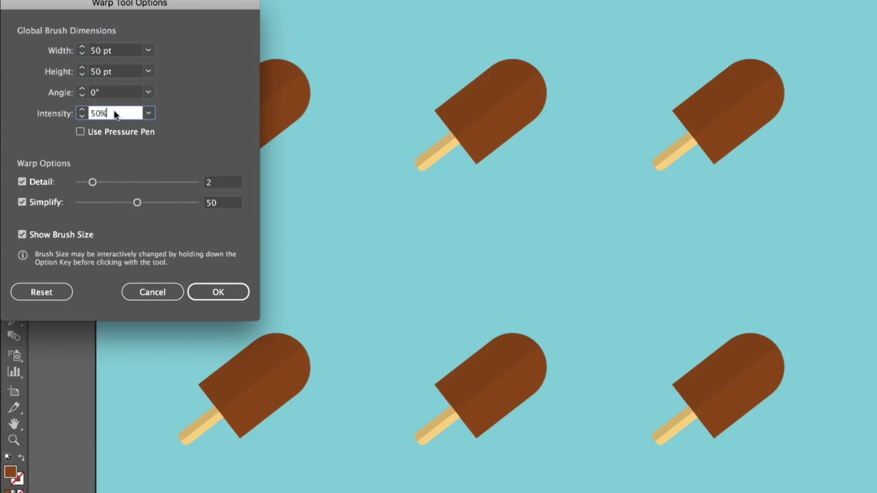
{"action": "left_click", "coordinate": [223, 292]}
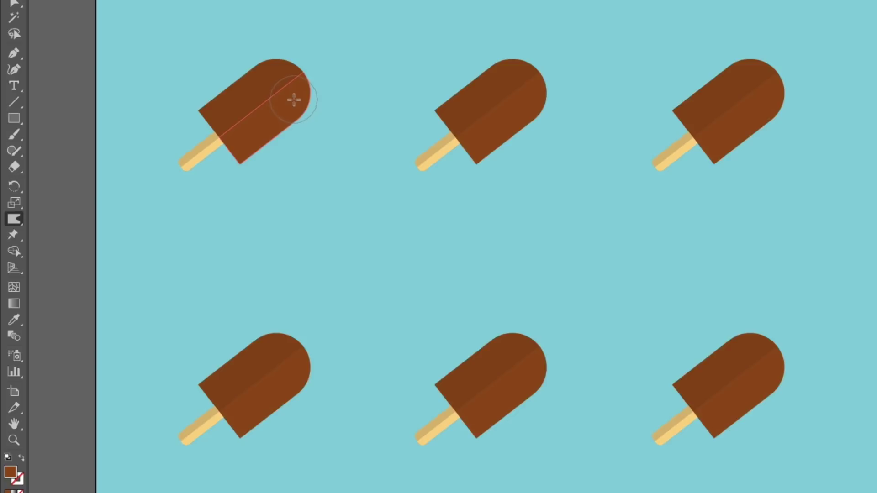
- Warp the upper-left ice cream's lower edge downward into melting drips and bend the seam between its two brown halves into a wave
{"action": "left_click_drag", "start_coordinate": [292, 152], "coordinate": [290, 170]}
{"action": "left_click_drag", "start_coordinate": [267, 128], "coordinate": [264, 189]}
{"action": "left_click_drag", "start_coordinate": [248, 137], "coordinate": [239, 231]}
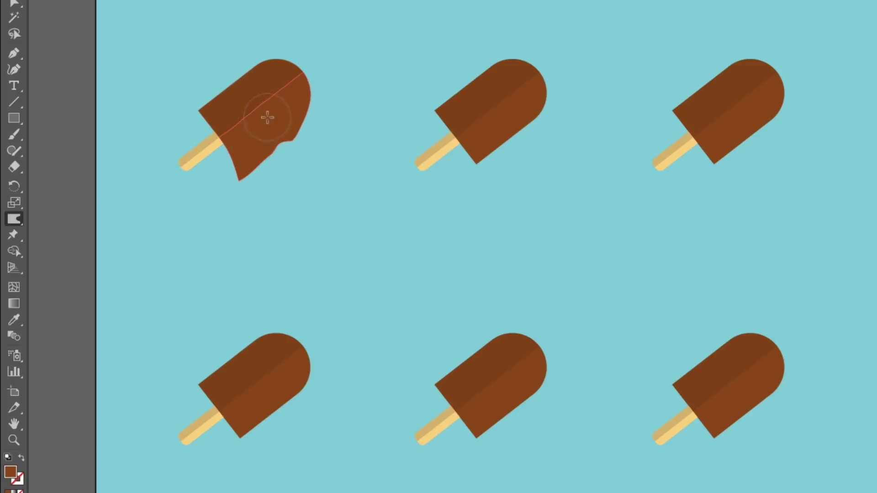
{"action": "left_click_drag", "start_coordinate": [268, 117], "coordinate": [265, 215]}
{"action": "left_click_drag", "start_coordinate": [239, 149], "coordinate": [241, 219]}
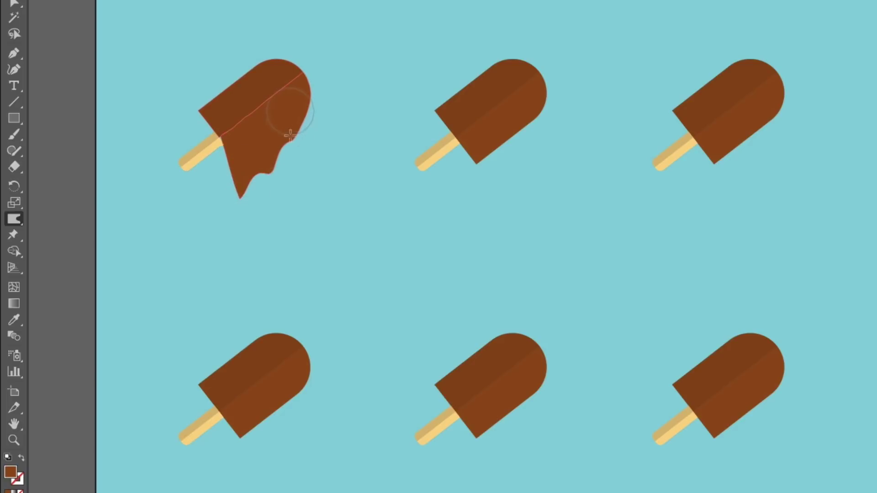
{"action": "left_click_drag", "start_coordinate": [288, 130], "coordinate": [290, 194]}
{"action": "left_click_drag", "start_coordinate": [303, 111], "coordinate": [317, 160]}
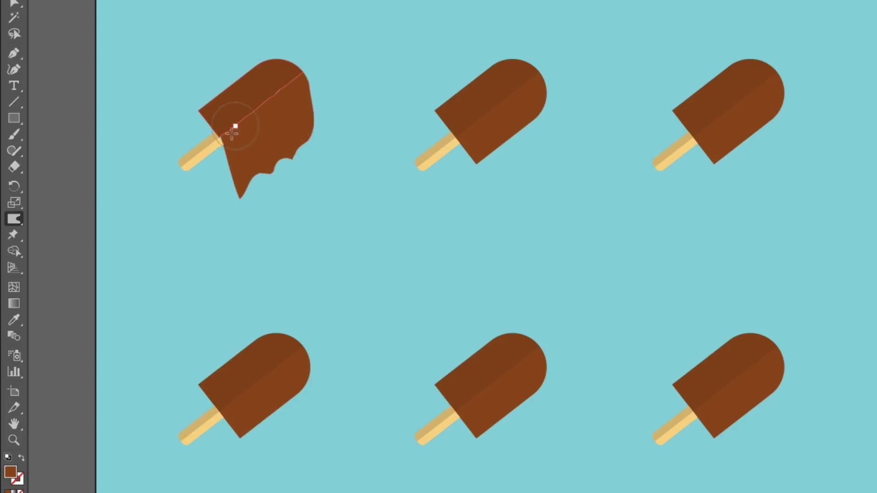
{"action": "mouse_move", "coordinate": [231, 132]}
{"action": "left_mouse_down"}
{"action": "mouse_move", "coordinate": [241, 98]}
{"action": "mouse_move", "coordinate": [255, 118]}
{"action": "mouse_move", "coordinate": [274, 90]}
{"action": "mouse_move", "coordinate": [283, 122]}
{"action": "mouse_move", "coordinate": [296, 96]}
{"action": "left_mouse_up"}
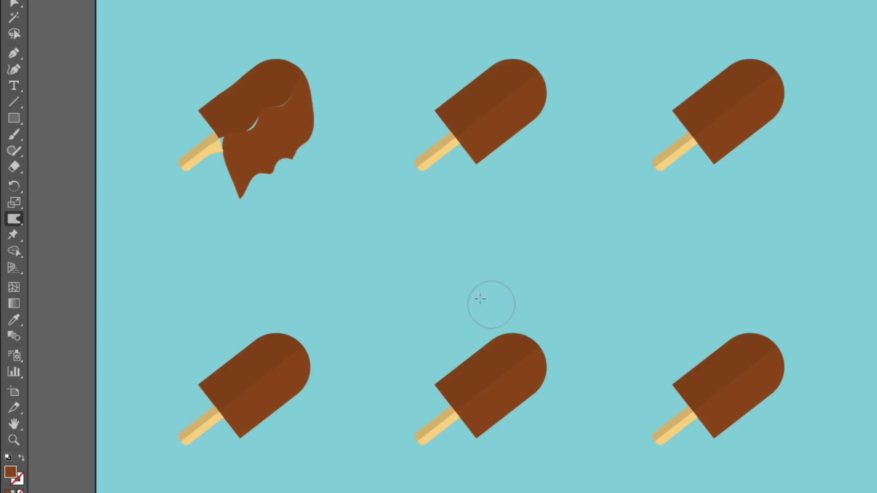
- Twirl a spiral into the lower edge of the upper-middle ice cream and set the Twirl tool's intensity to 20%
{"action": "left_click_drag", "start_coordinate": [21, 218], "coordinate": [55, 251]}
{"action": "left_click_drag", "start_coordinate": [507, 131], "coordinate": [507, 132]}
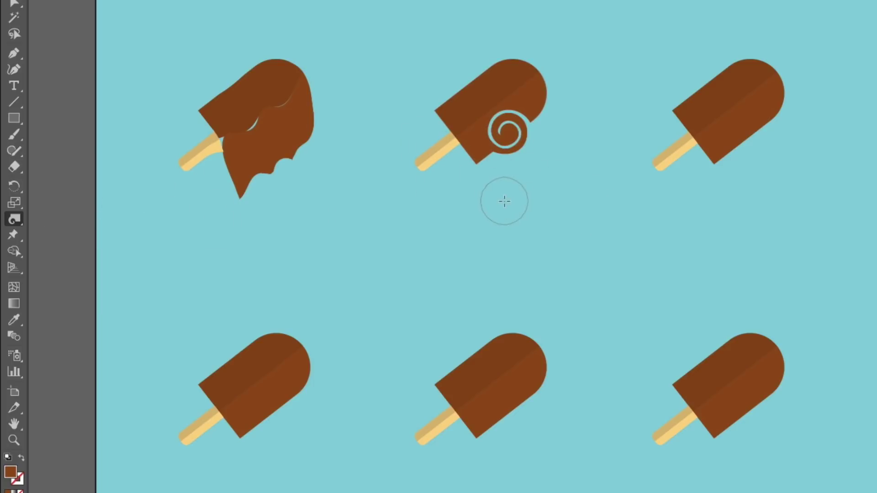
{"action": "double_click", "coordinate": [13, 220]}
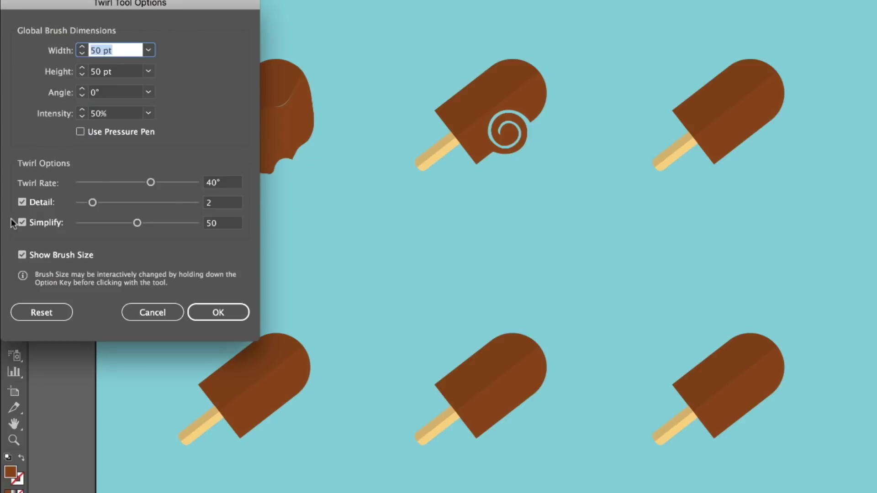
{"action": "left_click_drag", "start_coordinate": [116, 116], "coordinate": [68, 109]}
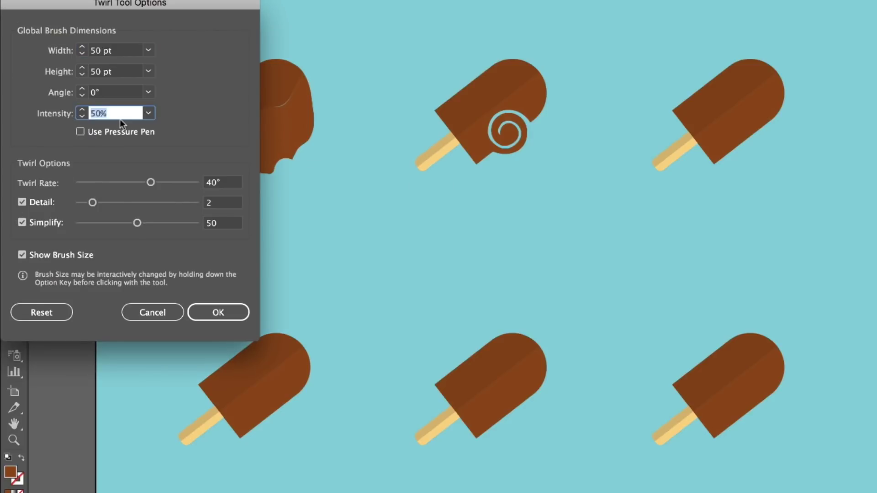
{"action": "type", "text": "20"}
{"action": "left_click", "coordinate": [218, 310]}
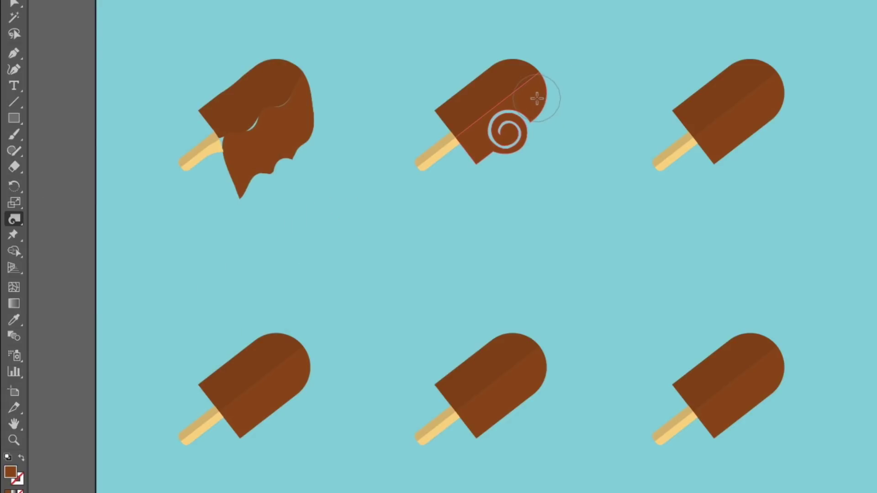
- Twirl long curling swirls out of the upper-middle ice cream's tip, top edge and corner near the stick
{"action": "mouse_move", "coordinate": [538, 98]}
{"action": "left_mouse_down"}
{"action": "mouse_move", "coordinate": [586, 116]}
{"action": "mouse_move", "coordinate": [600, 86]}
{"action": "mouse_move", "coordinate": [602, 103]}
{"action": "mouse_move", "coordinate": [623, 95]}
{"action": "left_mouse_up"}
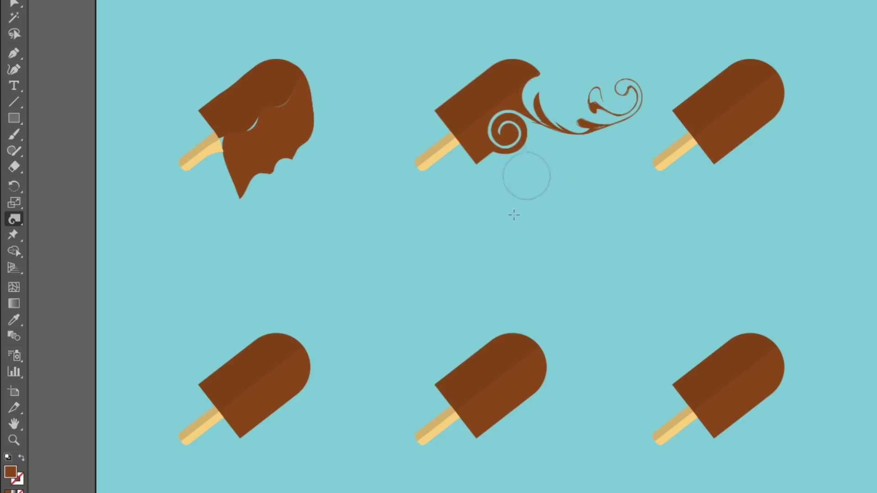
{"action": "mouse_move", "coordinate": [462, 81]}
{"action": "left_mouse_down"}
{"action": "mouse_move", "coordinate": [445, 56]}
{"action": "mouse_move", "coordinate": [421, 74]}
{"action": "left_mouse_up"}
{"action": "left_click_drag", "start_coordinate": [516, 59], "coordinate": [517, 60]}
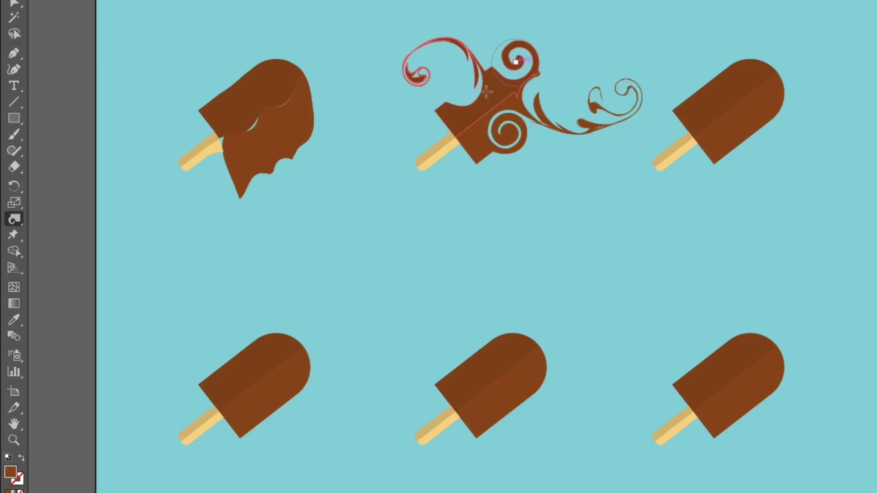
{"action": "left_click_drag", "start_coordinate": [415, 120], "coordinate": [415, 121]}
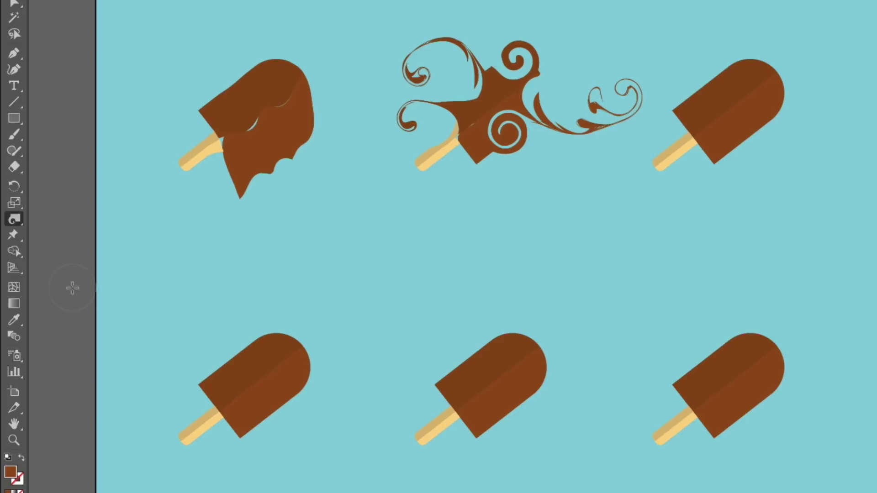
- Choose the Pucker tool and set its brush to 150 pt wide and 150 pt high
{"action": "left_click", "coordinate": [17, 221]}
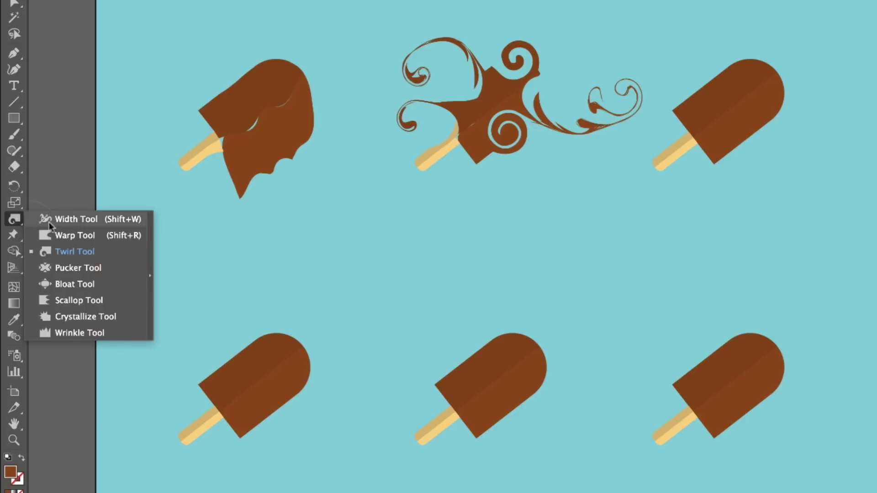
{"action": "left_click", "coordinate": [64, 270]}
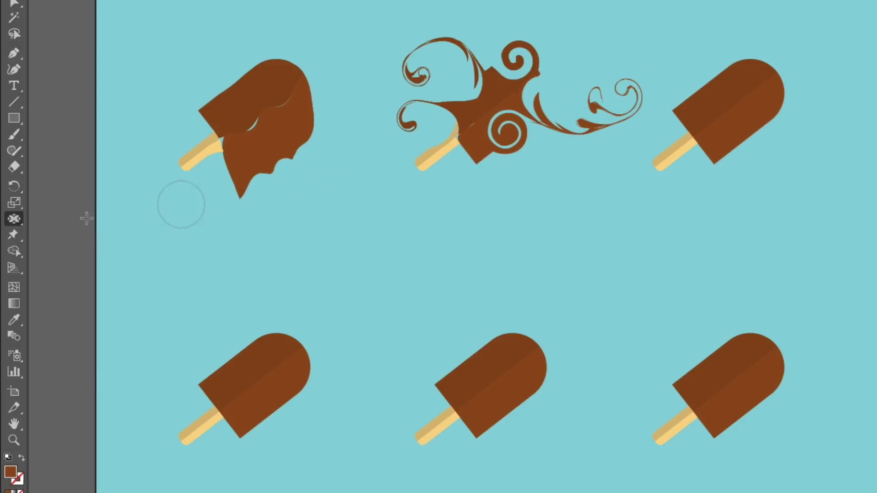
{"action": "double_click", "coordinate": [16, 220]}
{"action": "type", "text": "150"}
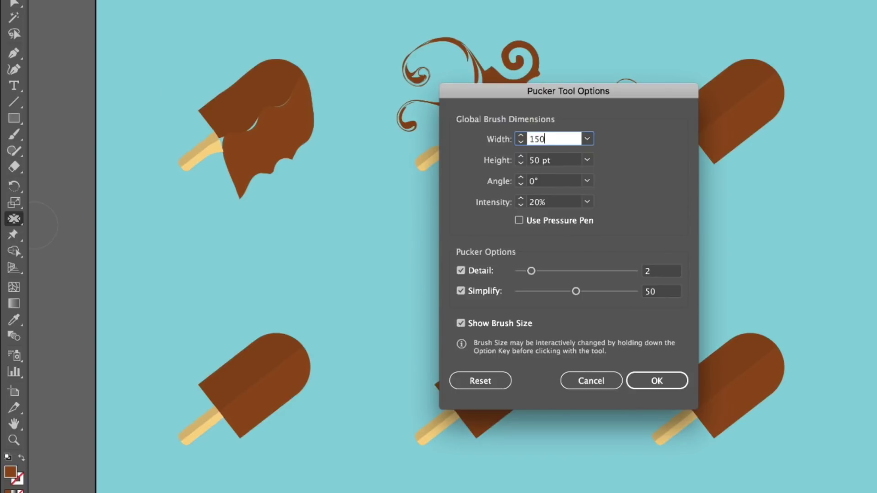
{"action": "key", "text": "Tab"}
{"action": "key", "text": "Tab"}
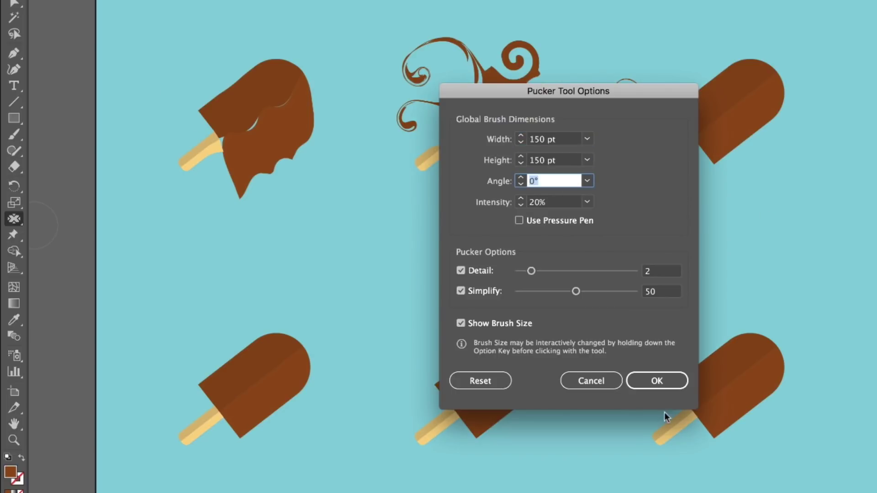
{"action": "left_click", "coordinate": [669, 381]}
- Try puckering the upper-right ice cream at 20% intensity and undo each attempt
{"action": "mouse_move", "coordinate": [777, 64]}
{"action": "left_mouse_down"}
{"action": "mouse_move", "coordinate": [749, 102]}
{"action": "mouse_move", "coordinate": [756, 92]}
{"action": "mouse_move", "coordinate": [746, 94]}
{"action": "left_mouse_up"}
{"action": "key", "text": "ctrl+z"}
{"action": "key", "text": "ctrl+z"}
{"action": "key", "text": "ctrl+z"}
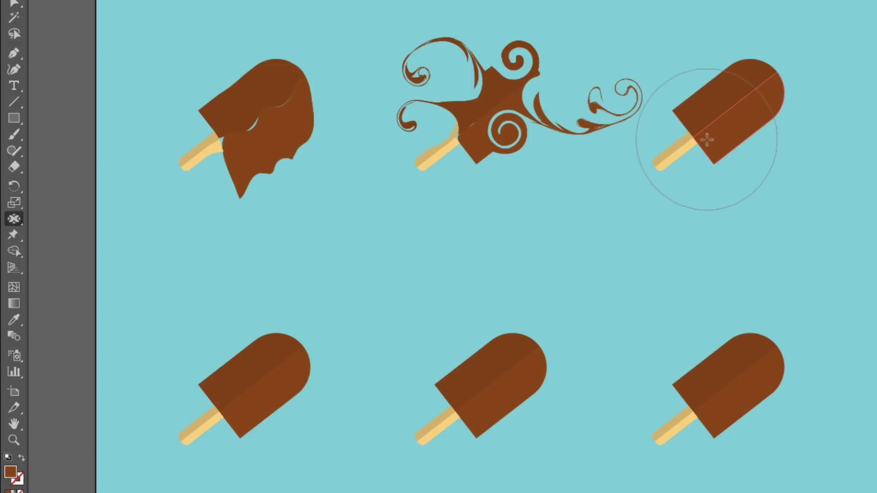
{"action": "left_click_drag", "start_coordinate": [706, 140], "coordinate": [704, 137]}
{"action": "key", "text": "ctrl+z"}
- Set the Pucker tool's intensity to 2%
{"action": "double_click", "coordinate": [12, 221]}
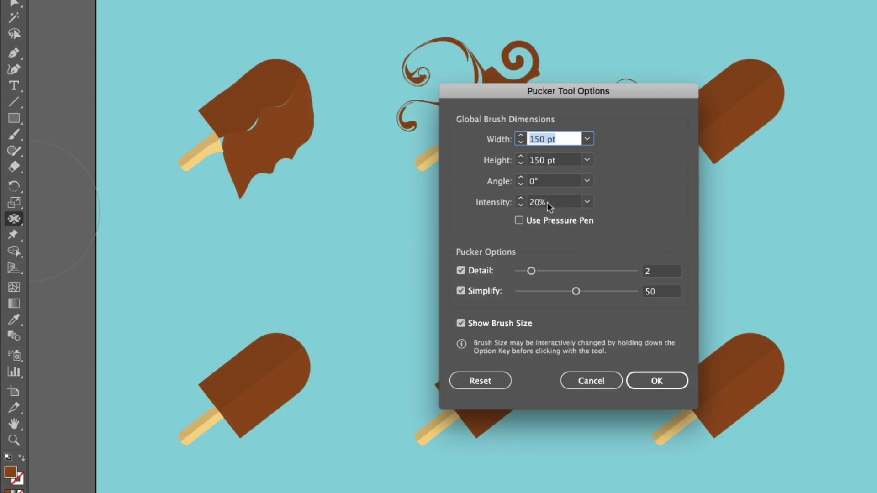
{"action": "left_click_drag", "start_coordinate": [540, 202], "coordinate": [604, 192]}
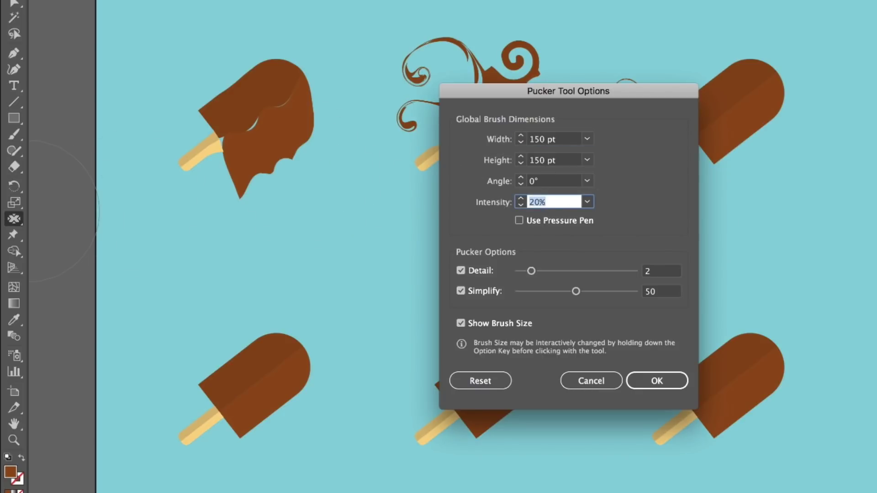
{"action": "type", "text": "2"}
{"action": "left_click", "coordinate": [658, 383]}
- Try puckering the upper-right ice cream along its body and stick at the lower intensity, and undo the distortion
{"action": "mouse_move", "coordinate": [736, 86]}
{"action": "left_mouse_down"}
{"action": "mouse_move", "coordinate": [725, 88]}
{"action": "mouse_move", "coordinate": [733, 107]}
{"action": "mouse_move", "coordinate": [673, 162]}
{"action": "mouse_move", "coordinate": [671, 145]}
{"action": "mouse_move", "coordinate": [715, 156]}
{"action": "left_mouse_up"}
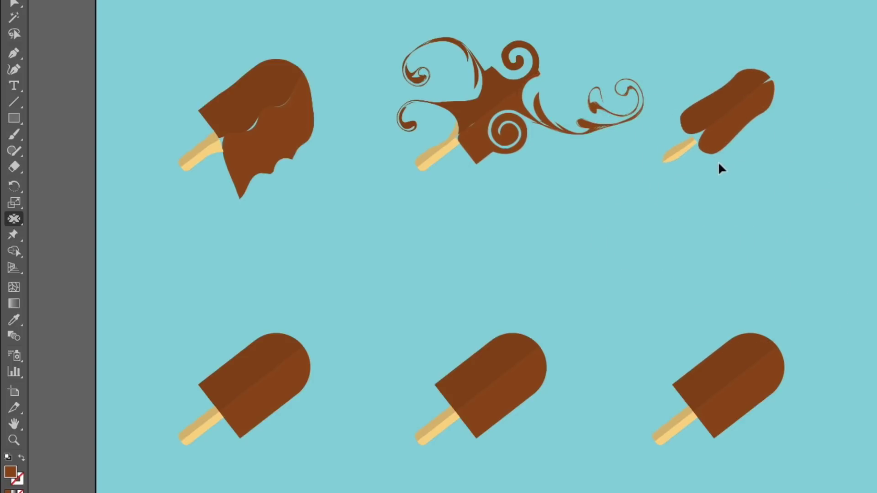
{"action": "key", "text": "ctrl+z"}
{"action": "key", "text": "ctrl+z"}
{"action": "key", "text": "ctrl+z"}
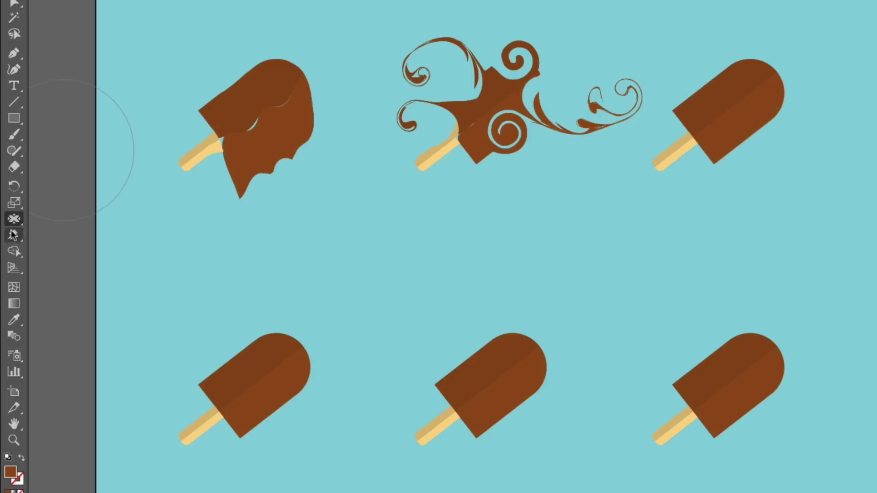
- Bloat the chocolate body and stick of the lower-left ice cream using the Bloat tool, and check the tool's options without changing them
{"action": "left_click", "coordinate": [13, 216]}
{"action": "left_click_drag", "start_coordinate": [15, 221], "coordinate": [67, 286]}
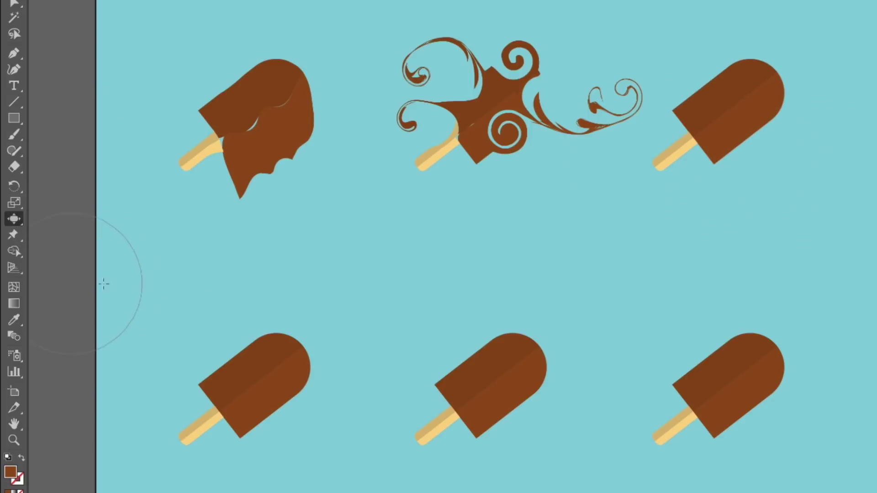
{"action": "left_click", "coordinate": [279, 379]}
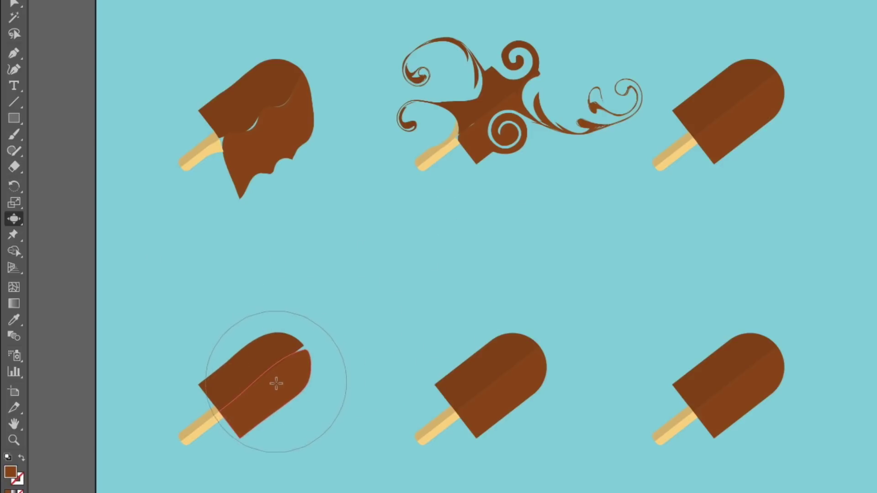
{"action": "mouse_move", "coordinate": [273, 352]}
{"action": "left_mouse_down"}
{"action": "mouse_move", "coordinate": [243, 372]}
{"action": "mouse_move", "coordinate": [224, 417]}
{"action": "mouse_move", "coordinate": [201, 424]}
{"action": "left_mouse_up"}
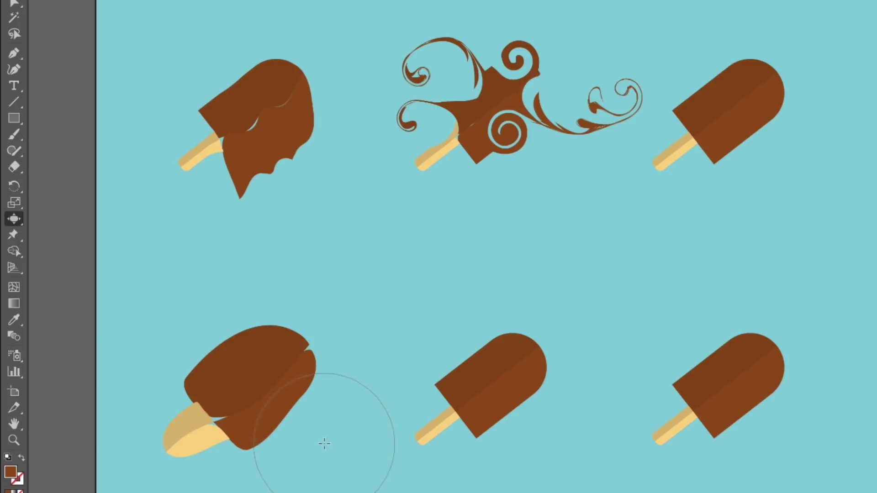
{"action": "double_click", "coordinate": [18, 221]}
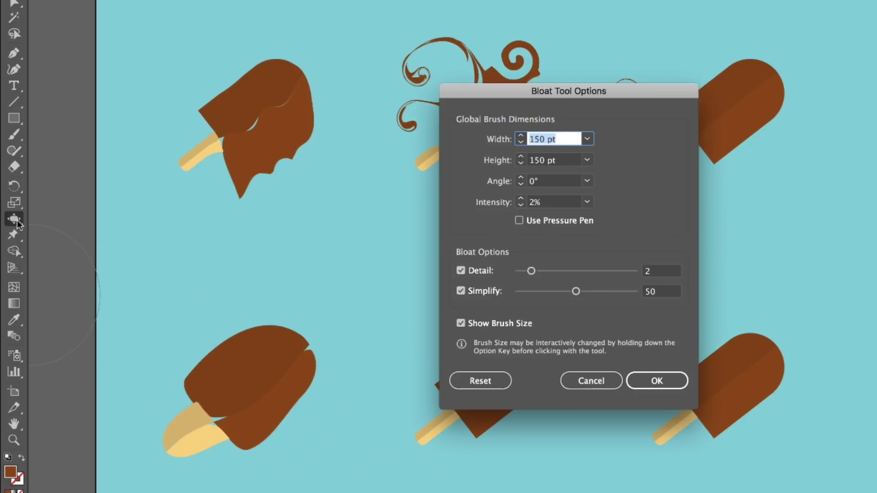
{"action": "left_click", "coordinate": [574, 381]}
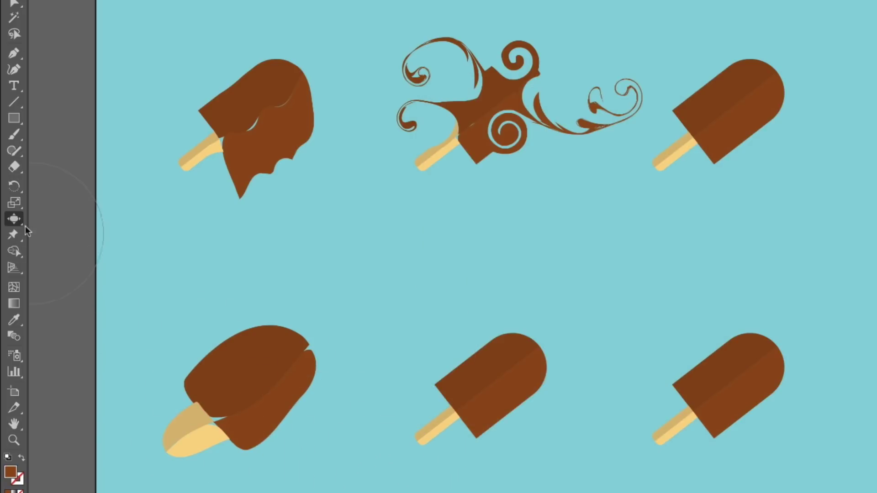
- Scallop the rounded end of the lower-middle ice cream using the Scallop tool
{"action": "left_click_drag", "start_coordinate": [21, 224], "coordinate": [83, 306]}
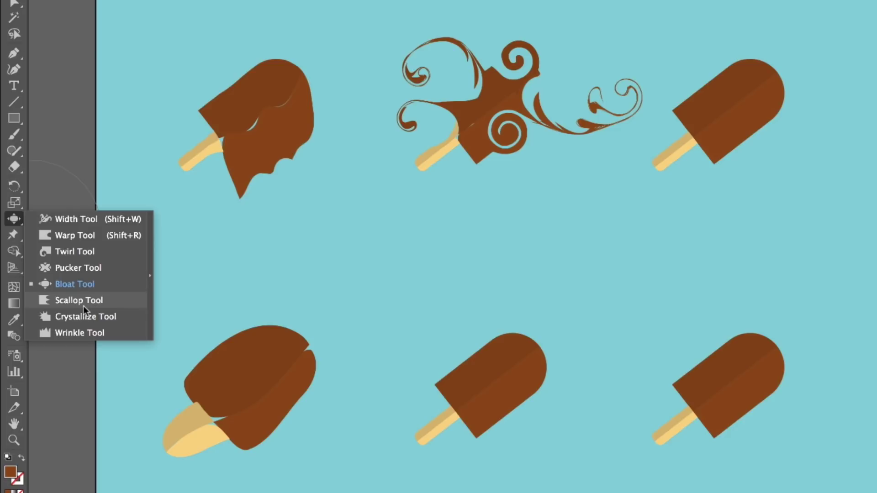
{"action": "mouse_move", "coordinate": [83, 306]}
{"action": "left_mouse_down"}
{"action": "mouse_move", "coordinate": [80, 240]}
{"action": "mouse_move", "coordinate": [84, 313]}
{"action": "mouse_move", "coordinate": [88, 247]}
{"action": "mouse_move", "coordinate": [85, 304]}
{"action": "mouse_move", "coordinate": [78, 299]}
{"action": "left_mouse_up"}
{"action": "left_click_drag", "start_coordinate": [512, 364], "coordinate": [510, 368]}
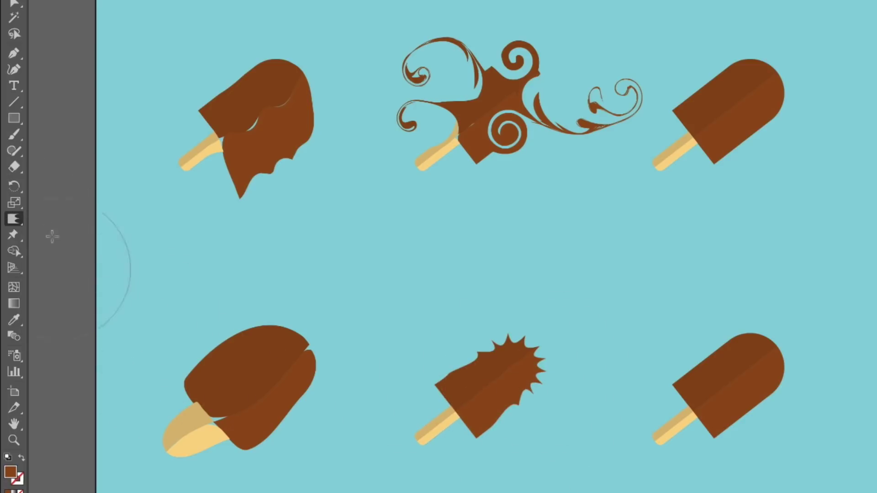
- Distort the rounded end of the lower-right ice cream with the Crystallize tool and its base with the Wrinkle tool
{"action": "mouse_move", "coordinate": [18, 225]}
{"action": "left_mouse_down"}
{"action": "mouse_move", "coordinate": [77, 302]}
{"action": "mouse_move", "coordinate": [78, 315]}
{"action": "left_mouse_up"}
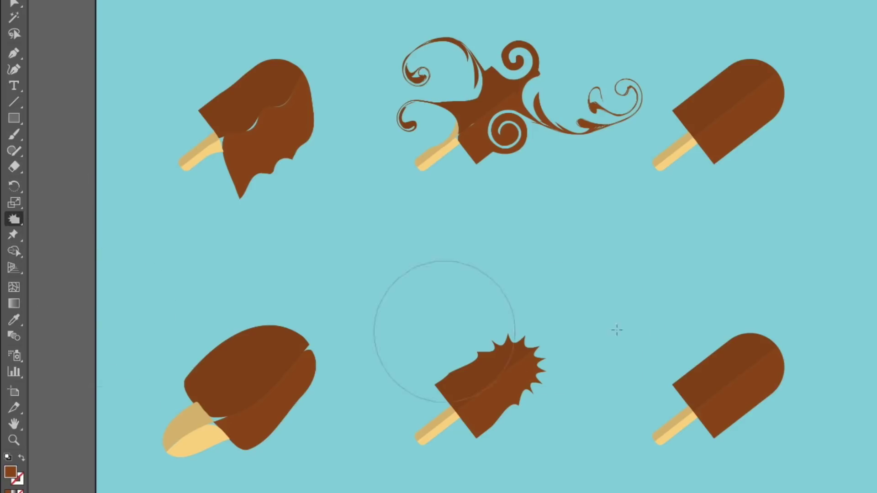
{"action": "left_click_drag", "start_coordinate": [734, 350], "coordinate": [745, 352]}
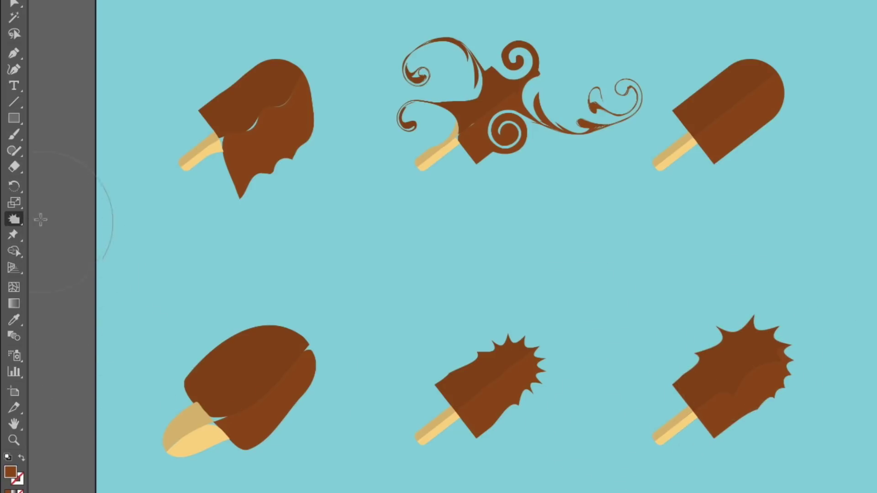
{"action": "mouse_move", "coordinate": [20, 223]}
{"action": "left_mouse_down"}
{"action": "mouse_move", "coordinate": [69, 315]}
{"action": "mouse_move", "coordinate": [69, 333]}
{"action": "left_mouse_up"}
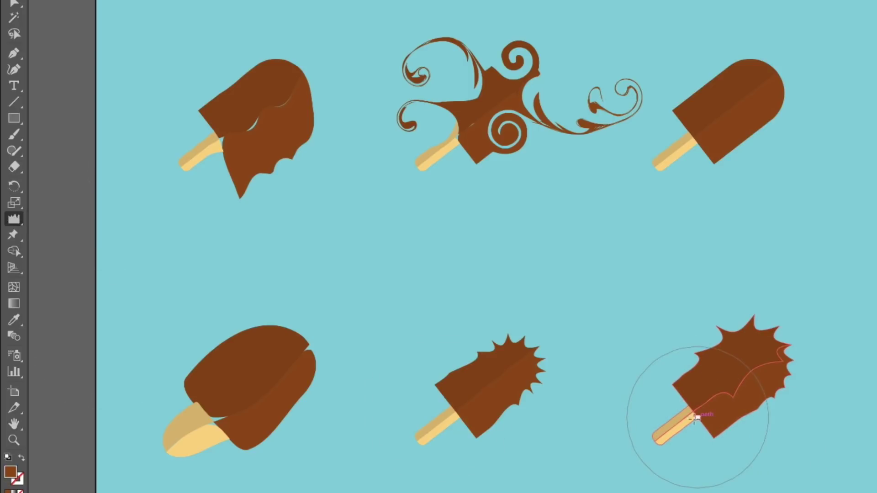
{"action": "left_click", "coordinate": [718, 431]}
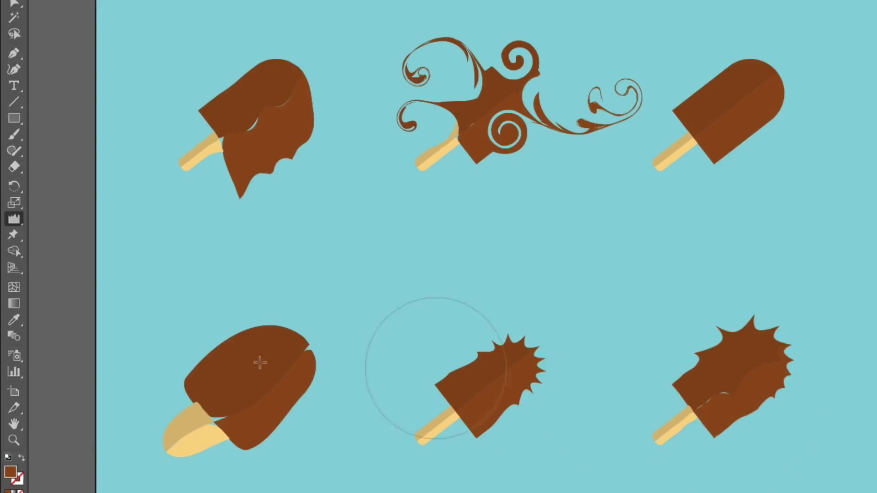
- Set the Wrinkle tool's intensity to 50%
{"action": "double_click", "coordinate": [14, 219]}
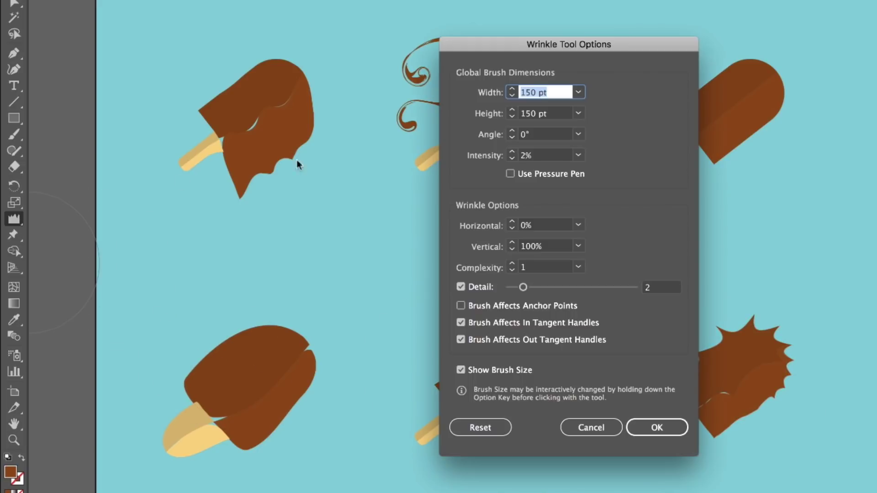
{"action": "key", "text": "Tab"}
{"action": "key", "text": "Tab"}
{"action": "key", "text": "Tab"}
{"action": "type", "text": "50"}
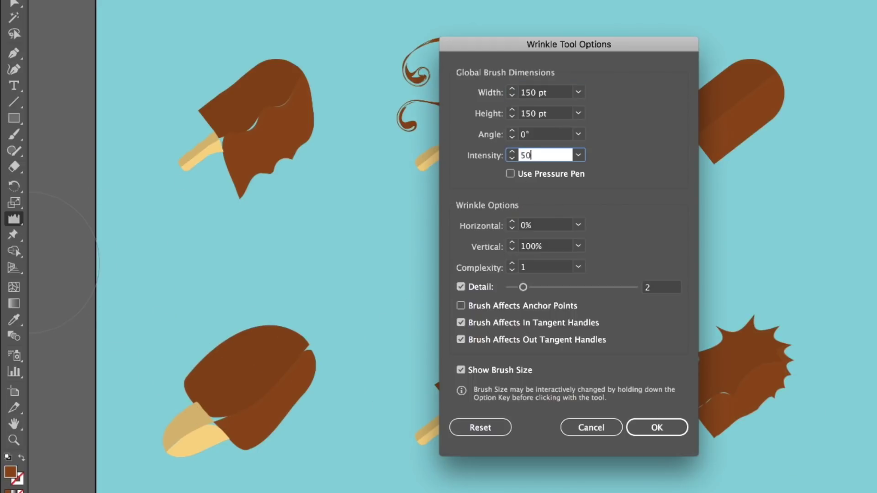
{"action": "left_click", "coordinate": [671, 427]}
- Wrinkle the stick and the chocolate base of the lower-right ice cream at the higher intensity
{"action": "key", "text": "super+equal"}
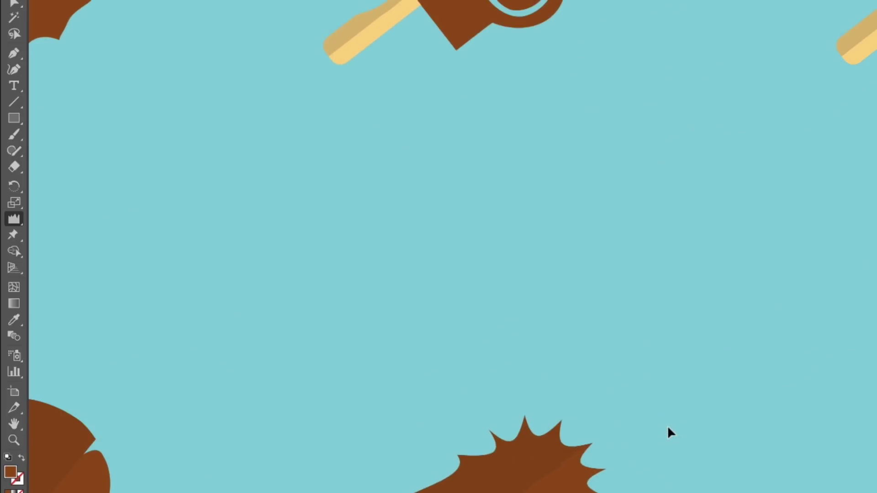
{"action": "mouse_move", "coordinate": [705, 388]}
{"action": "left_mouse_down"}
{"action": "mouse_move", "coordinate": [681, 308]}
{"action": "mouse_move", "coordinate": [401, 84]}
{"action": "left_mouse_up"}
{"action": "left_click_drag", "start_coordinate": [468, 273], "coordinate": [529, 319]}
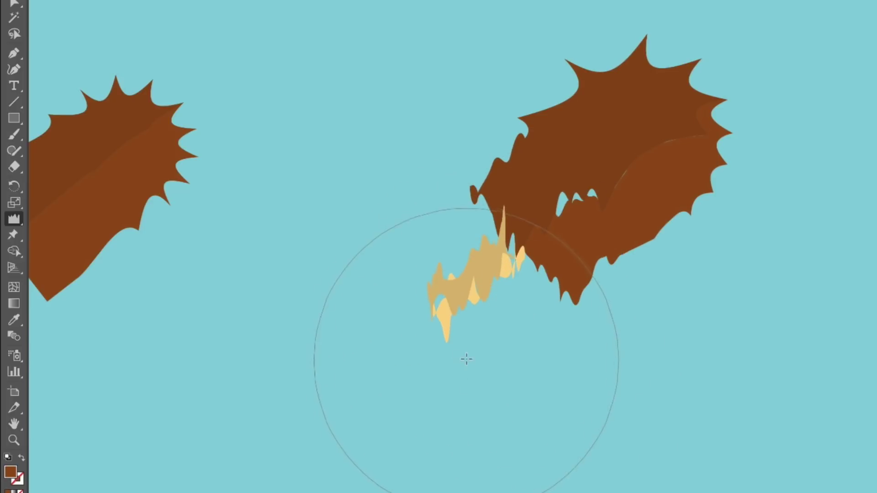
- Open the file Liquify 2.ai from the Exercise Files folder
{"action": "key", "text": "ctrl+minus"}
{"action": "key", "text": "ctrl+minus"}
{"action": "key", "text": "ctrl+minus"}
{"action": "mouse_move", "coordinate": [348, 94]}
{"action": "left_mouse_down"}
{"action": "mouse_move", "coordinate": [410, 205]}
{"action": "mouse_move", "coordinate": [425, 210]}
{"action": "left_mouse_up"}
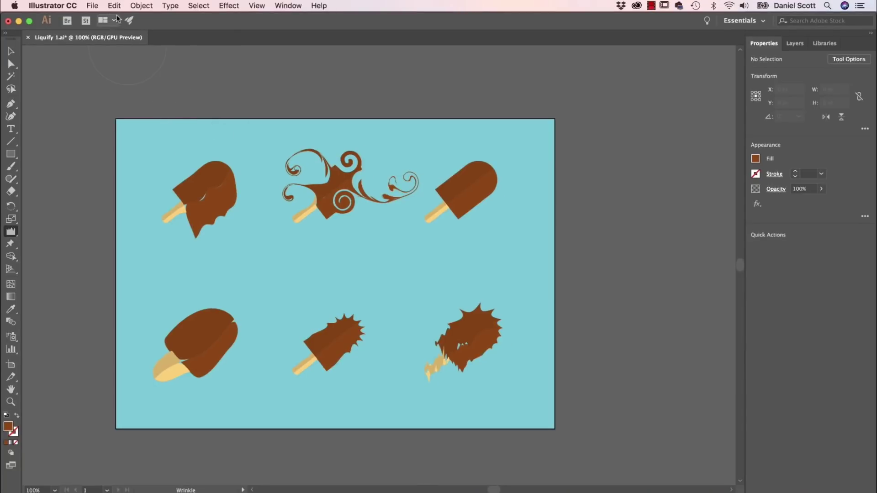
{"action": "left_click", "coordinate": [94, 5]}
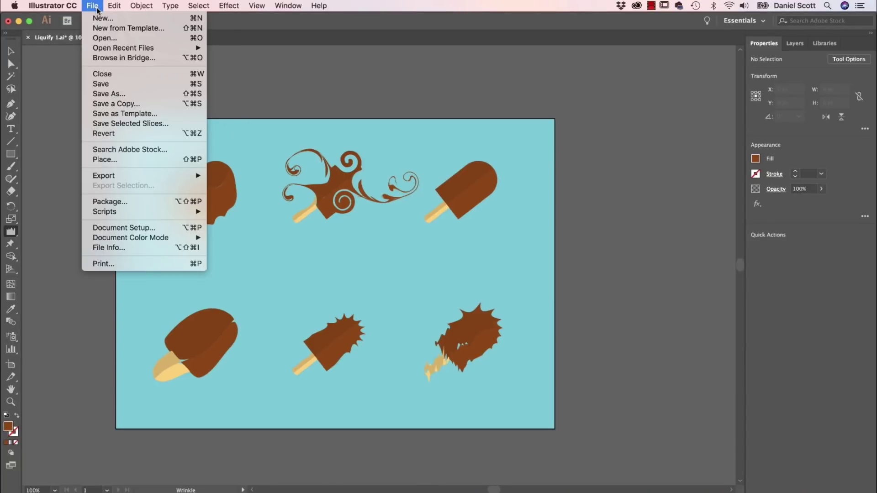
{"action": "left_click", "coordinate": [103, 38]}
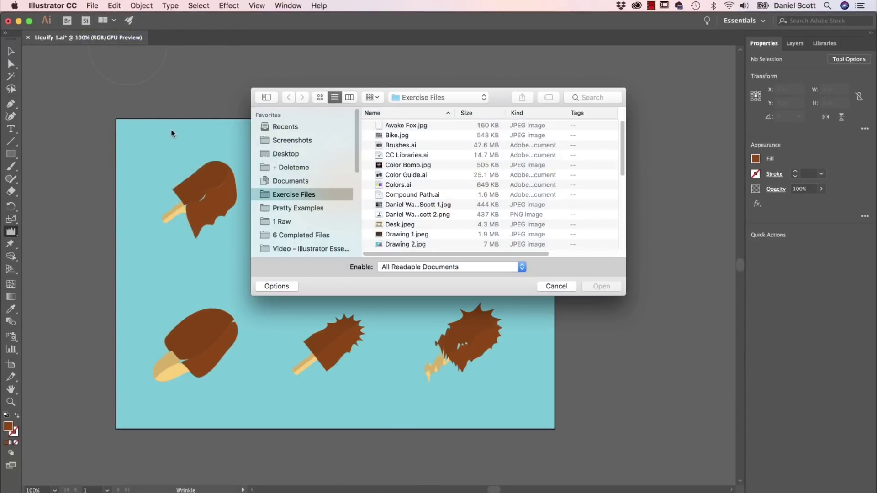
{"action": "scroll", "coordinate": [411, 243], "scroll_direction": "down", "scroll_amount": 5}
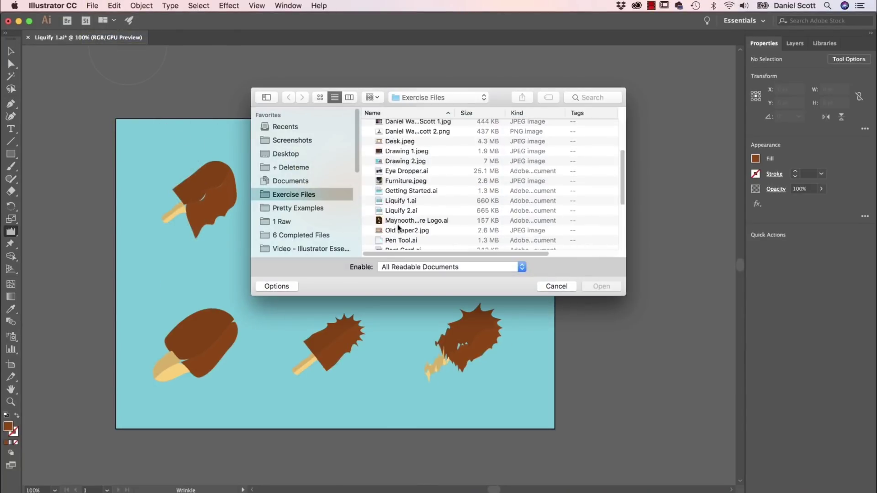
{"action": "left_click", "coordinate": [399, 211]}
{"action": "left_click", "coordinate": [599, 287]}
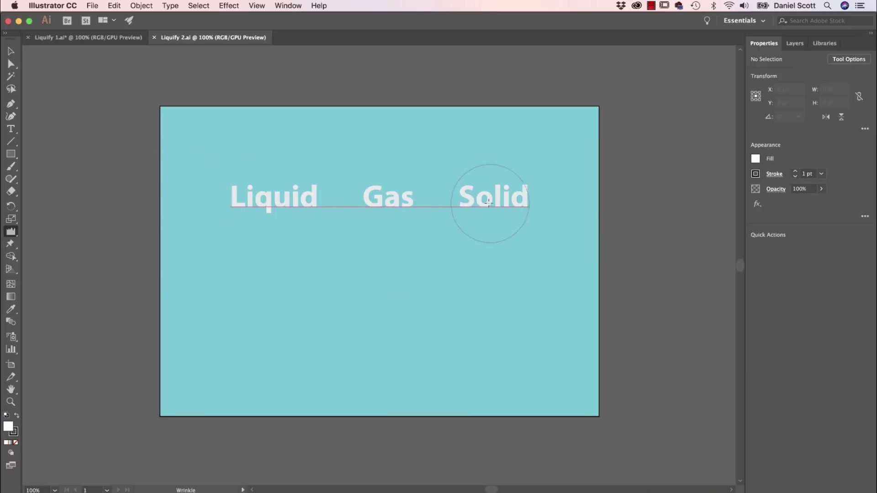
- Try to apply the Wrinkle tool to the live text "Liquid Gas Solid"
{"action": "left_click", "coordinate": [10, 50]}
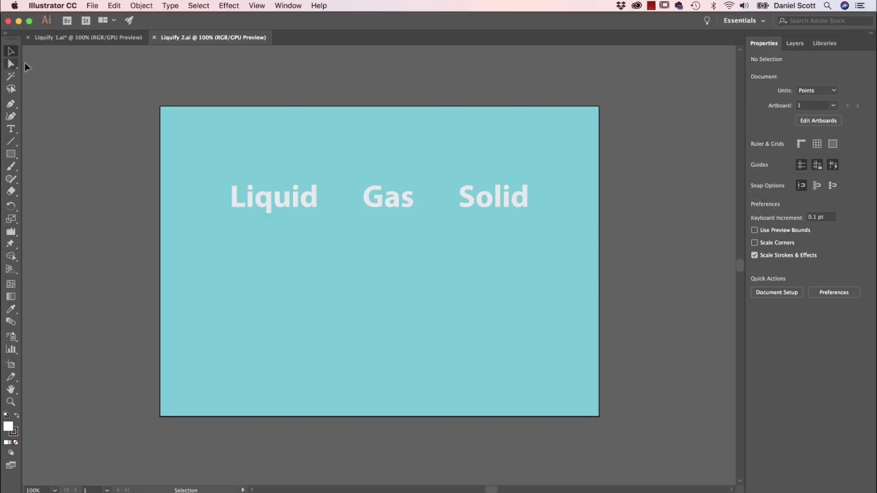
{"action": "left_click", "coordinate": [306, 201]}
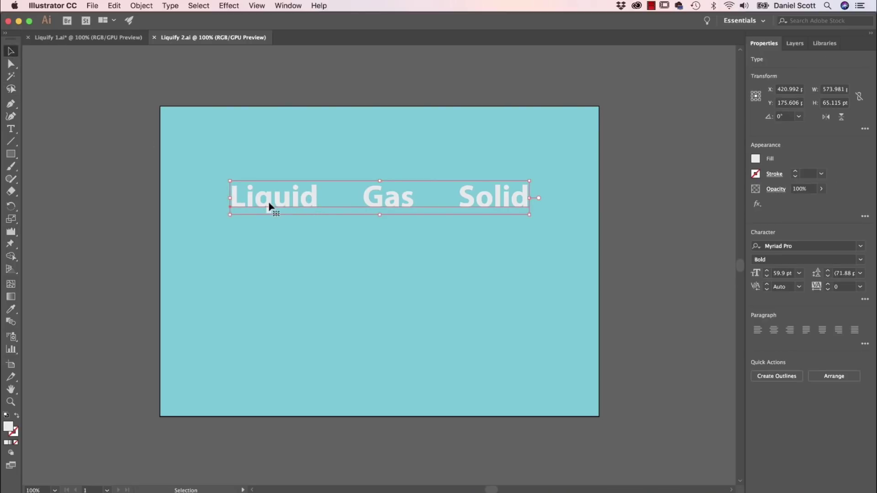
{"action": "left_click", "coordinate": [11, 231]}
{"action": "left_click", "coordinate": [306, 198]}
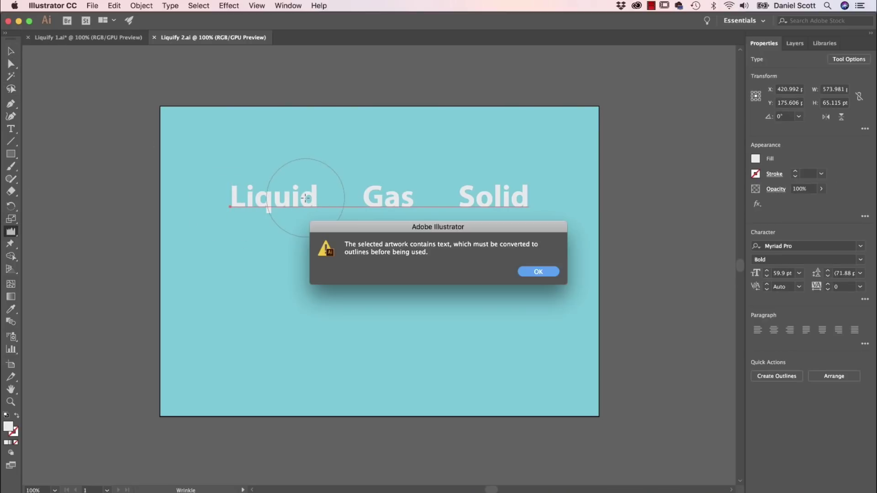
{"action": "left_click", "coordinate": [531, 274]}
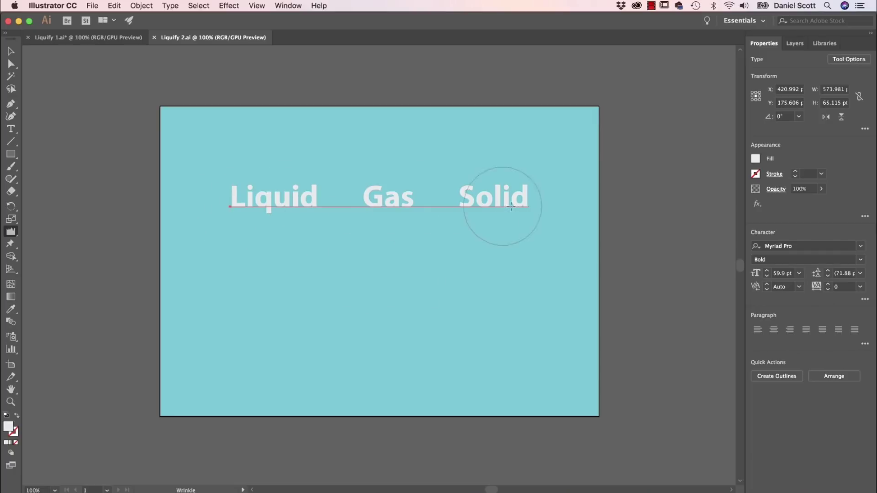
- Convert the "Liquid Gas Solid" text to outlines
{"action": "key", "text": "v"}
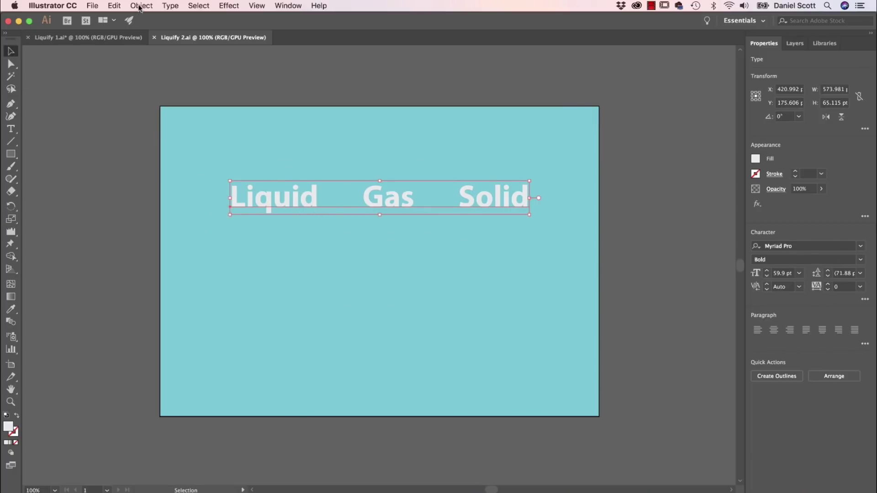
{"action": "left_click", "coordinate": [170, 6]}
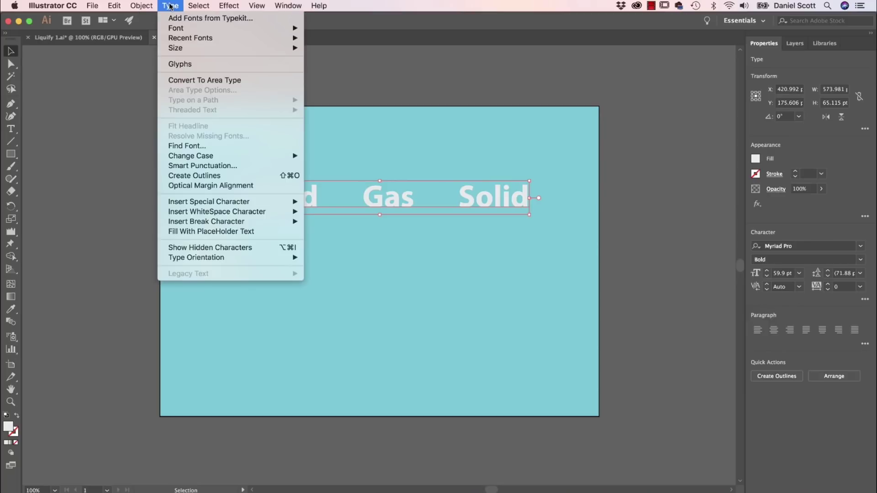
{"action": "left_click", "coordinate": [214, 177]}
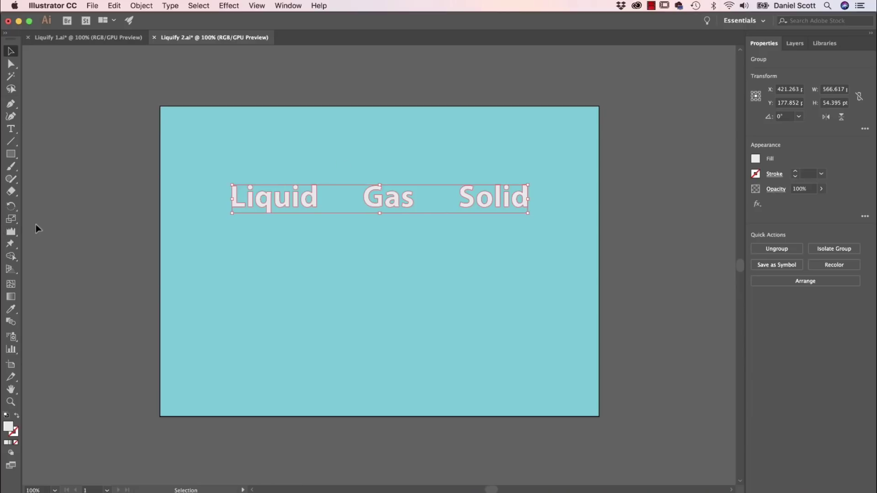
- Choose the Twirl tool, try it on the first letter of the outlined word "Liquid", and undo the twirl
{"action": "left_click", "coordinate": [10, 233]}
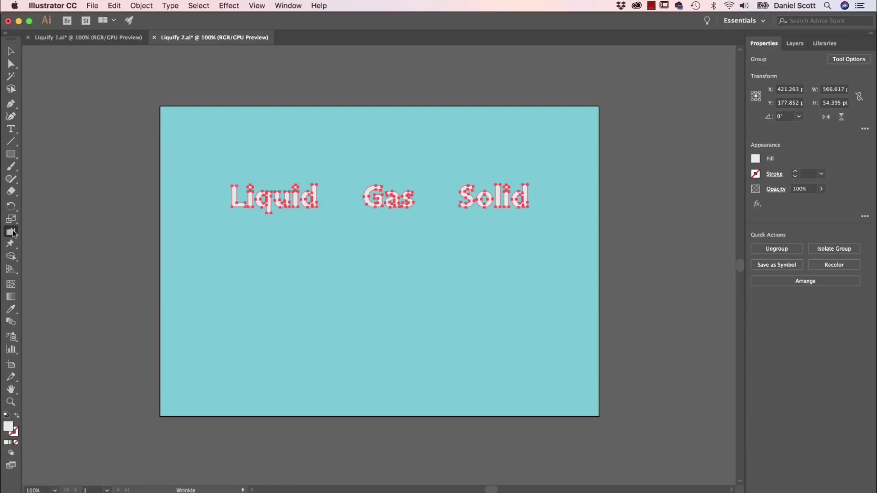
{"action": "left_click", "coordinate": [11, 233]}
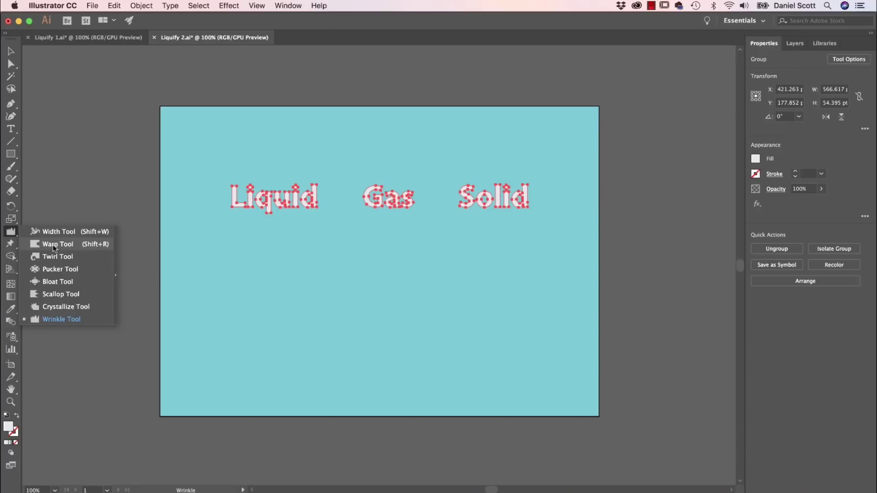
{"action": "left_click", "coordinate": [54, 257]}
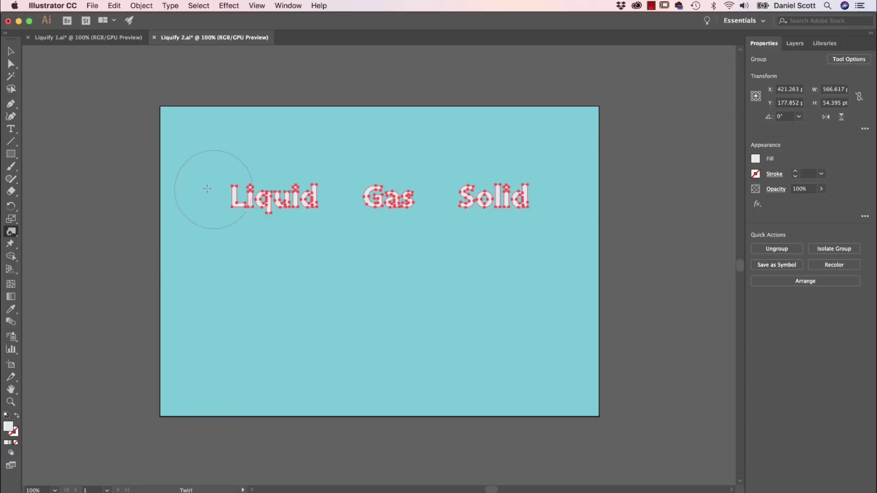
{"action": "left_click_drag", "start_coordinate": [227, 196], "coordinate": [234, 180]}
{"action": "key", "text": "super+z"}
- Set the Twirl tool's brush to 50 pt wide and 50 pt high with an intensity of 10%
{"action": "double_click", "coordinate": [12, 232]}
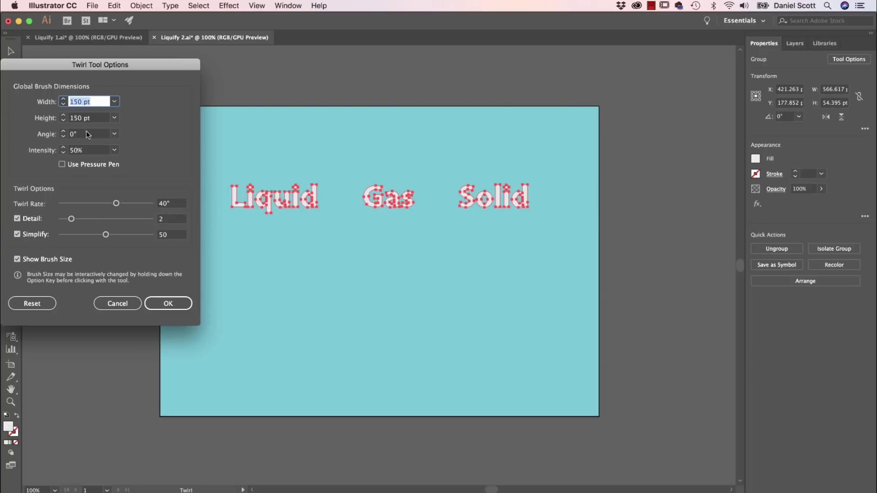
{"action": "type", "text": "50"}
{"action": "key", "text": "Tab"}
{"action": "type", "text": "50"}
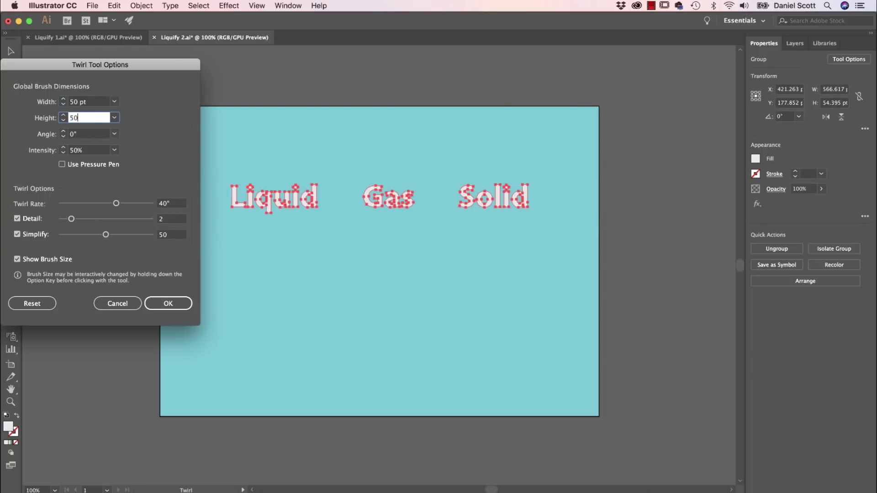
{"action": "key", "text": "Tab"}
{"action": "key", "text": "Tab"}
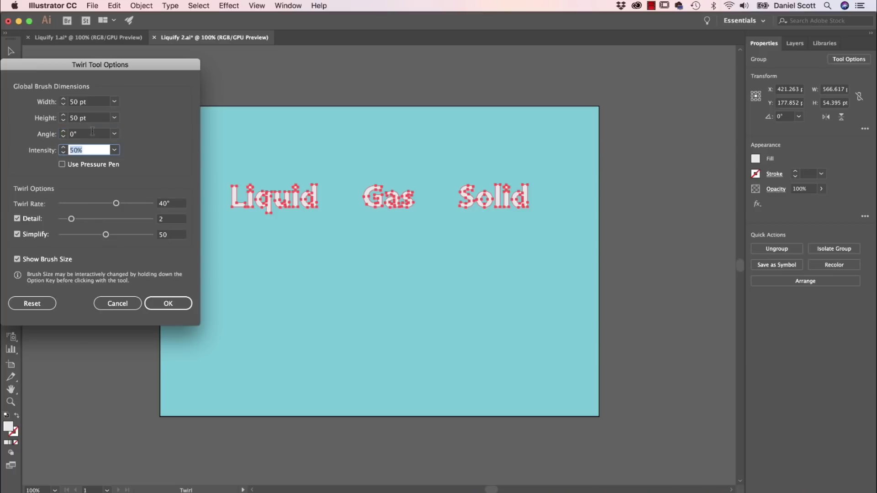
{"action": "type", "text": "10"}
{"action": "left_click", "coordinate": [168, 303]}
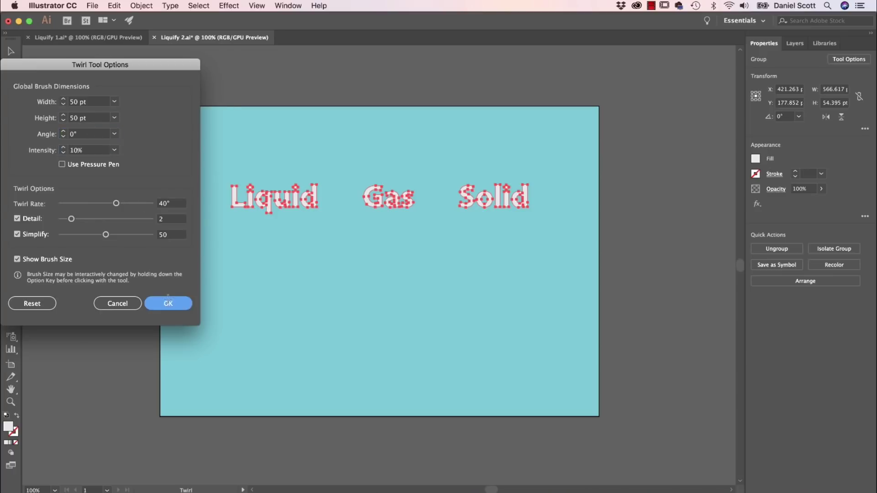
{"action": "key", "text": "super+equal"}
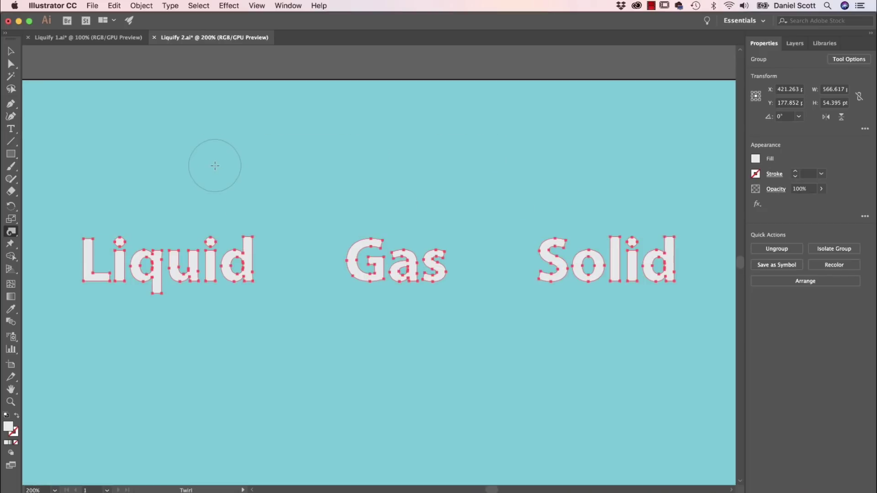
- Deselect the outlined text and twirl the middle letters of "Liquid" into a curl rising above the word
{"action": "left_click", "coordinate": [135, 167], "text": "super"}
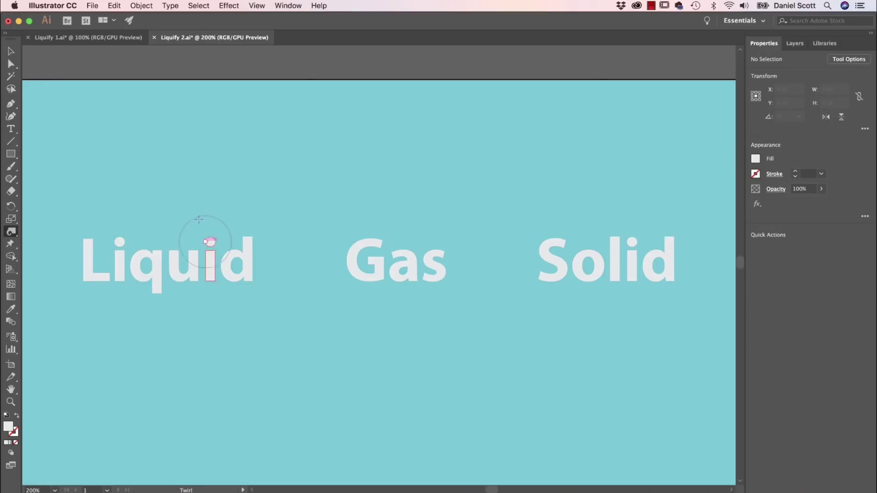
{"action": "left_click_drag", "start_coordinate": [156, 159], "coordinate": [258, 148]}
{"action": "mouse_move", "coordinate": [183, 237]}
{"action": "left_mouse_down"}
{"action": "mouse_move", "coordinate": [233, 249]}
{"action": "mouse_move", "coordinate": [274, 247]}
{"action": "mouse_move", "coordinate": [295, 233]}
{"action": "mouse_move", "coordinate": [296, 240]}
{"action": "mouse_move", "coordinate": [297, 212]}
{"action": "mouse_move", "coordinate": [282, 208]}
{"action": "mouse_move", "coordinate": [291, 183]}
{"action": "mouse_move", "coordinate": [296, 193]}
{"action": "left_mouse_up"}
{"action": "key", "text": "super+z"}
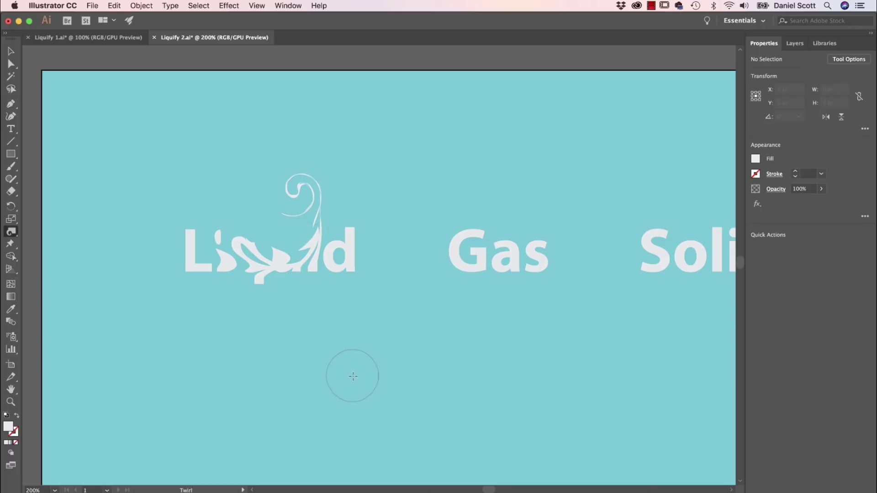
- Add a text line with a person's full name in the lower part of the artboard, and delete it
{"action": "key", "text": "v"}
{"action": "key", "text": "super+1"}
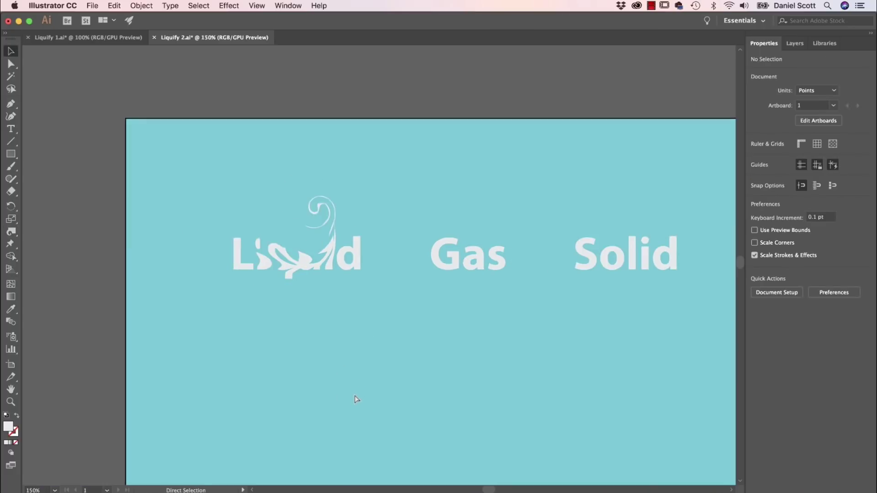
{"action": "left_click_drag", "start_coordinate": [432, 355], "coordinate": [393, 358]}
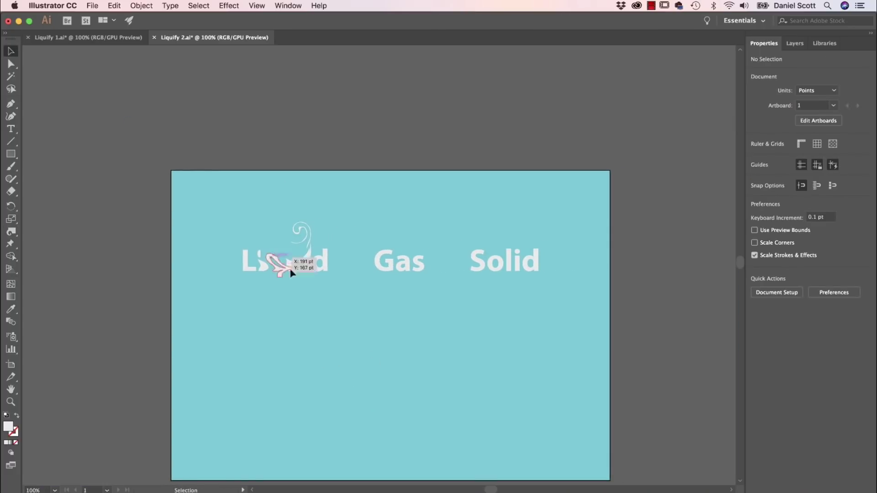
{"action": "left_click", "coordinate": [10, 128]}
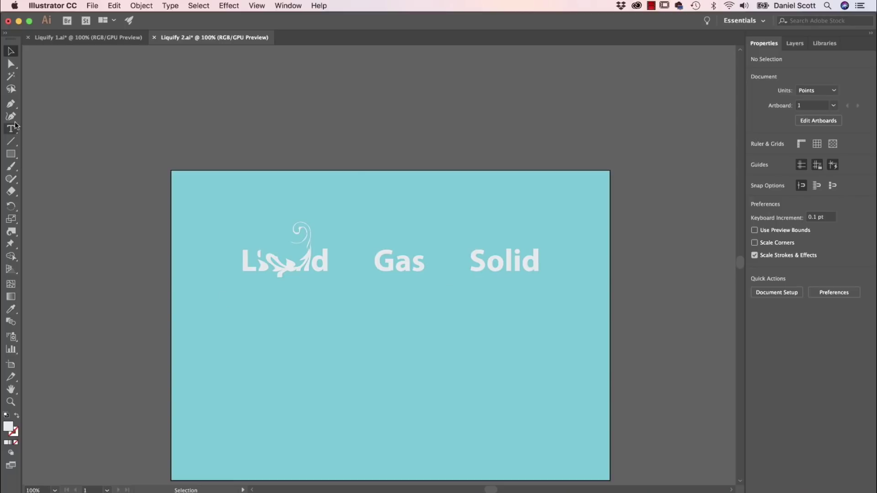
{"action": "left_click", "coordinate": [364, 380]}
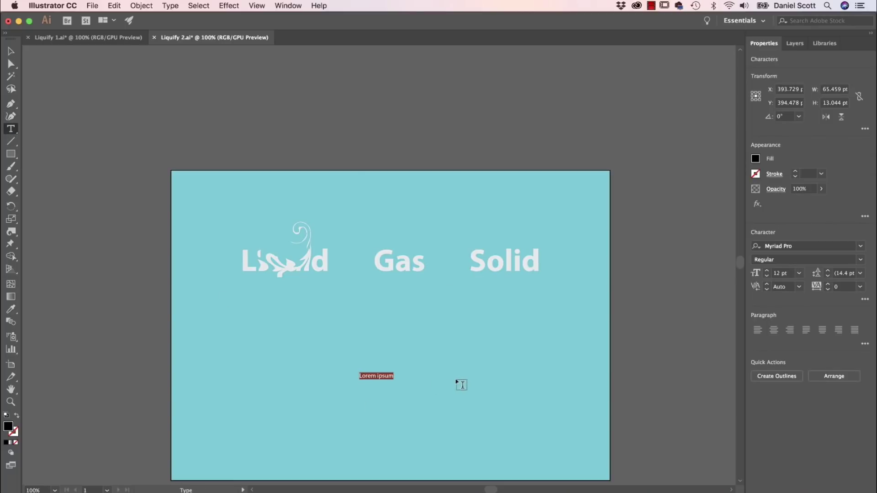
{"action": "type", "text": "Daniel Scott"}
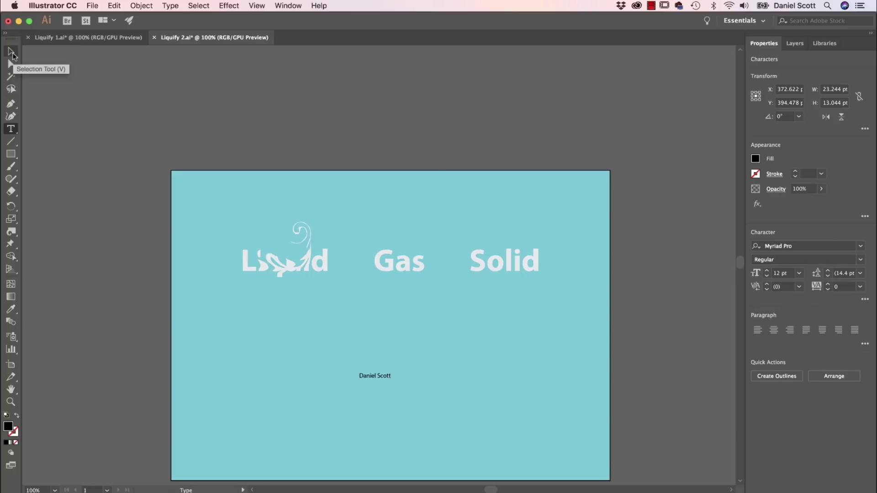
{"action": "left_click", "coordinate": [10, 52]}
{"action": "left_click", "coordinate": [140, 248]}
{"action": "left_click_drag", "start_coordinate": [323, 357], "coordinate": [435, 413]}
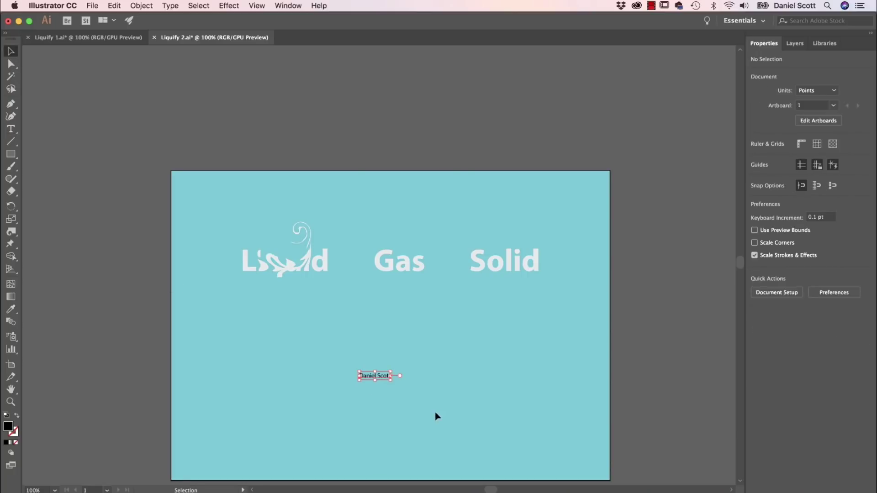
{"action": "key", "text": "Delete"}
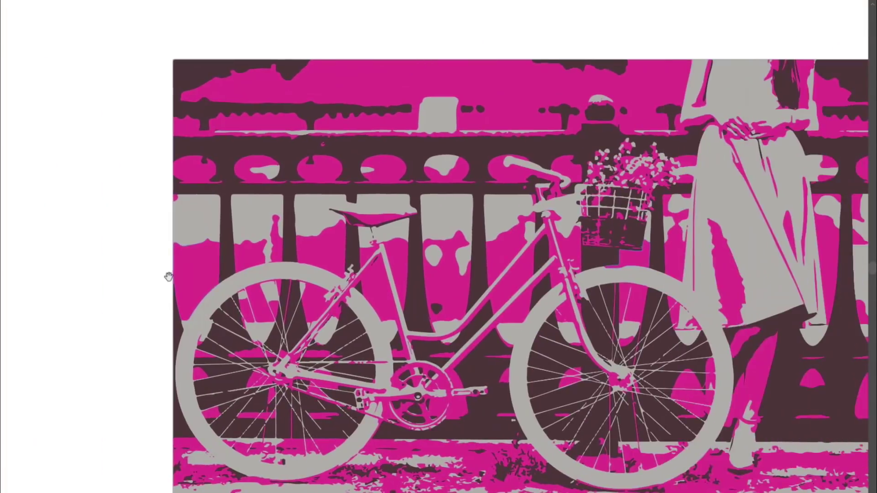
- Look over the pink and grey traced bicycle artwork and the black-and-white portrait photo beside it
{"action": "left_click_drag", "start_coordinate": [527, 292], "coordinate": [345, 261]}
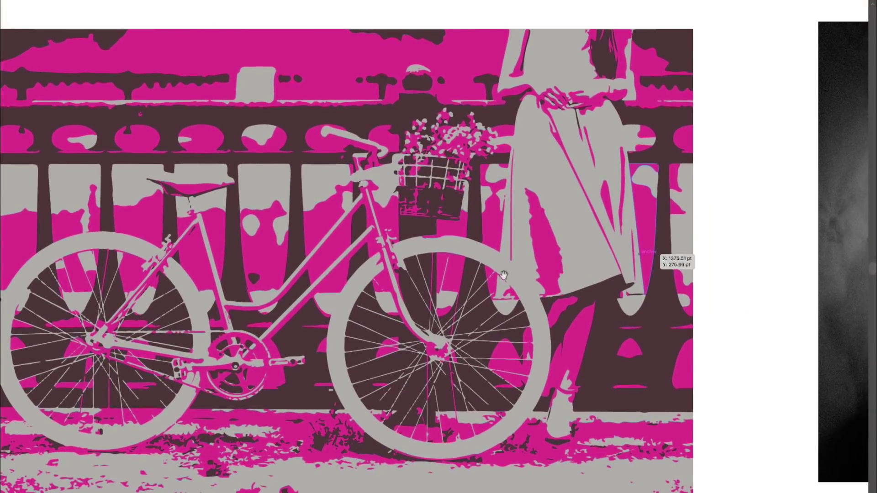
{"action": "left_click_drag", "start_coordinate": [593, 282], "coordinate": [583, 284]}
{"action": "scroll", "coordinate": [584, 283], "scroll_direction": "right", "scroll_amount": 15}
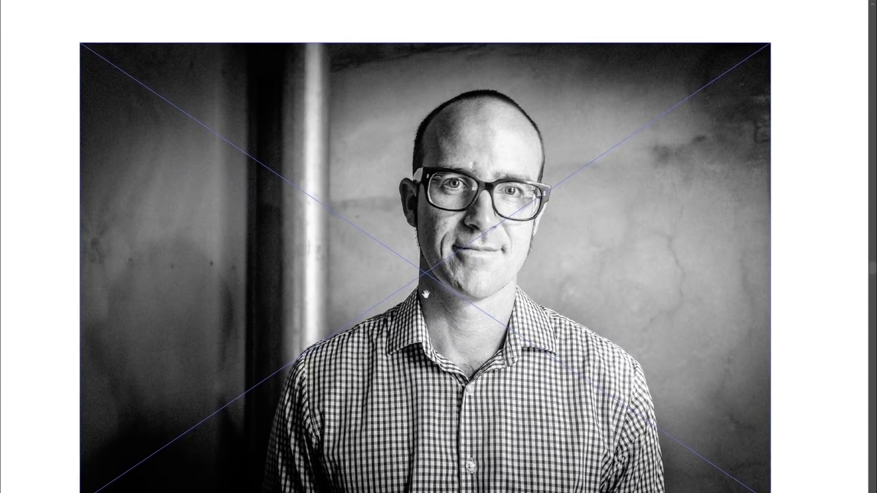
{"action": "left_click_drag", "start_coordinate": [838, 319], "coordinate": [320, 316]}
{"action": "left_click_drag", "start_coordinate": [697, 308], "coordinate": [315, 307]}
{"action": "left_click_drag", "start_coordinate": [495, 301], "coordinate": [327, 309]}
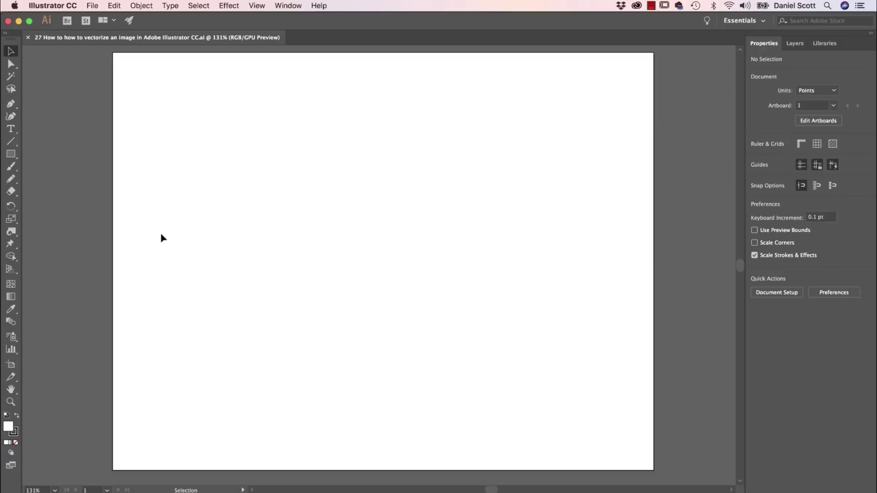
- Place Bike.jpg from the Exercise Files folder as a linked image about 732 pt wide and 497 pt high, and centre it on the artboard
{"action": "left_click", "coordinate": [93, 5]}
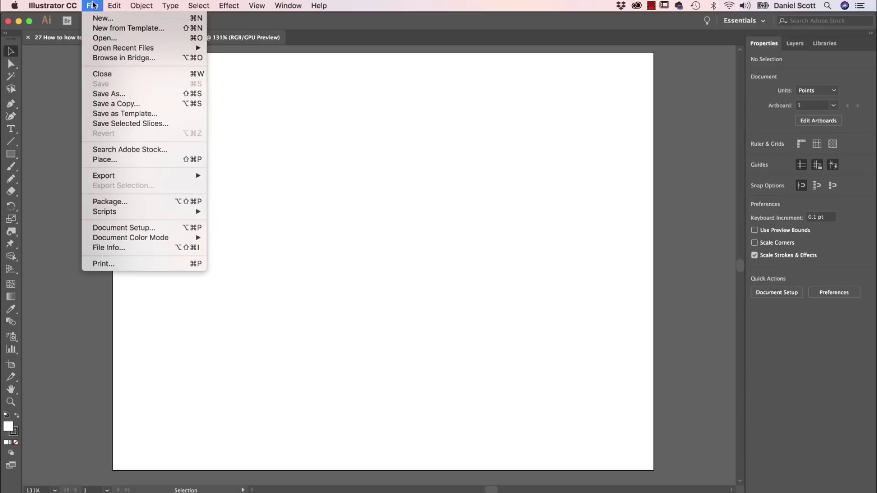
{"action": "left_click", "coordinate": [120, 158]}
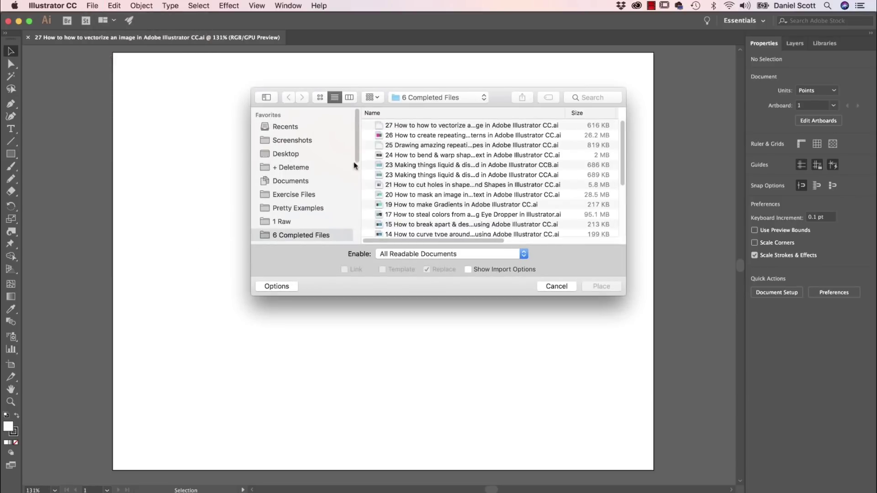
{"action": "left_click", "coordinate": [296, 195]}
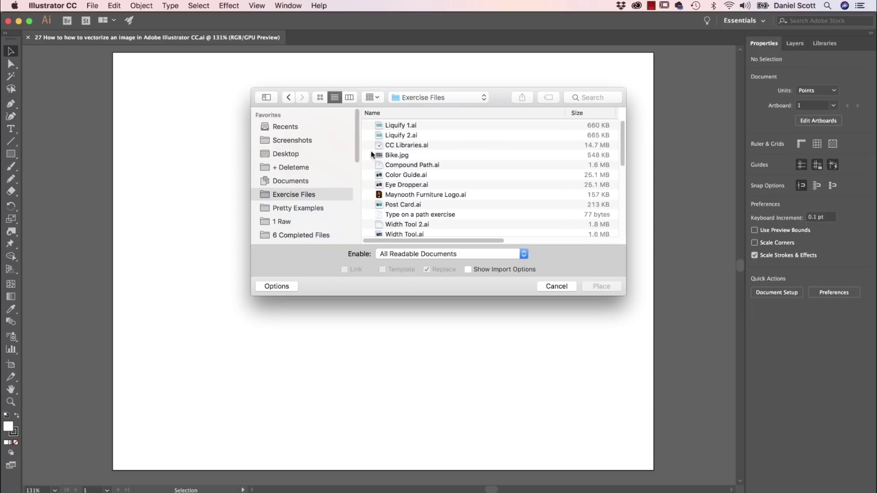
{"action": "left_click", "coordinate": [372, 155]}
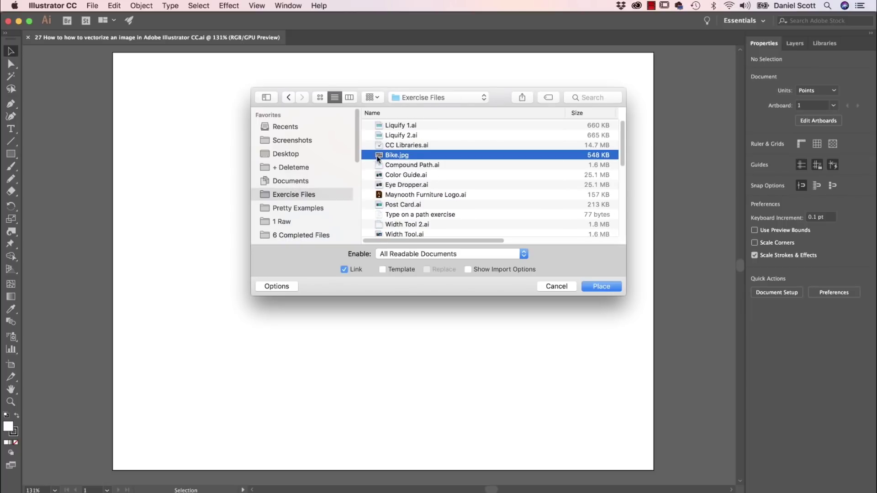
{"action": "left_click", "coordinate": [601, 287]}
{"action": "left_click_drag", "start_coordinate": [139, 62], "coordinate": [638, 401]}
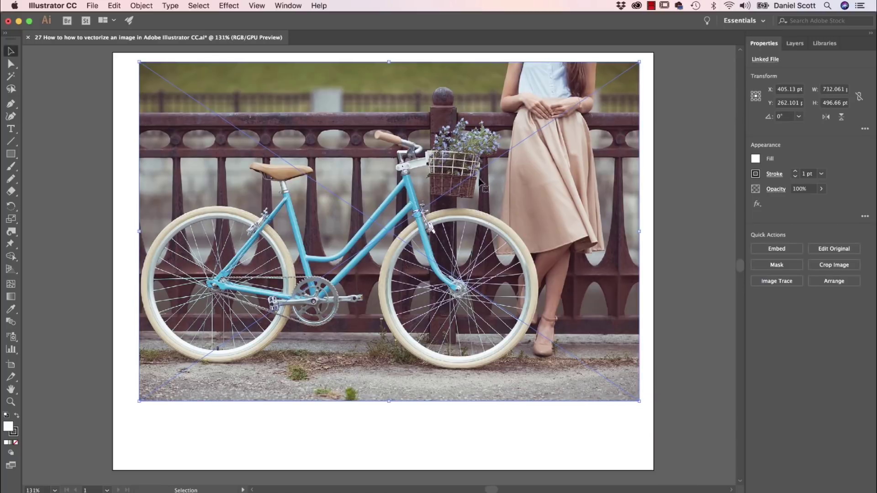
{"action": "left_click_drag", "start_coordinate": [482, 208], "coordinate": [482, 227]}
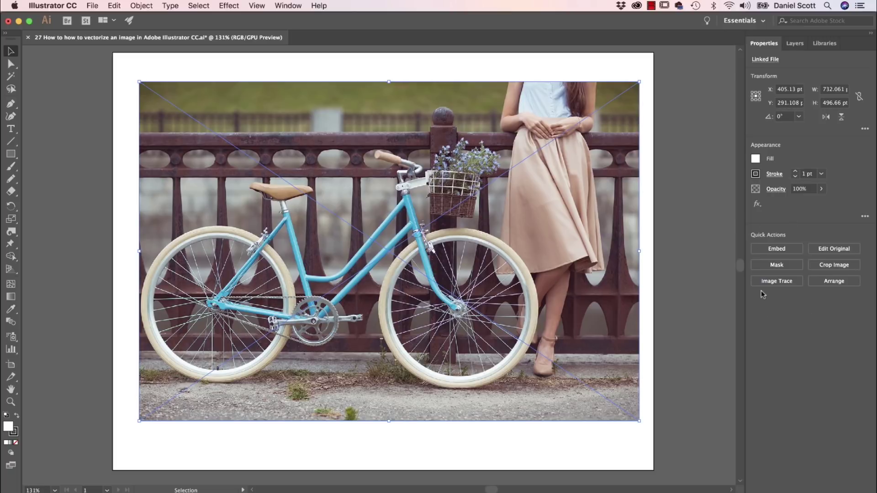
- Apply Image Trace to the bicycle photo with the 3 Colors preset, and switch the tracing to 6 Colors
{"action": "left_click", "coordinate": [784, 281]}
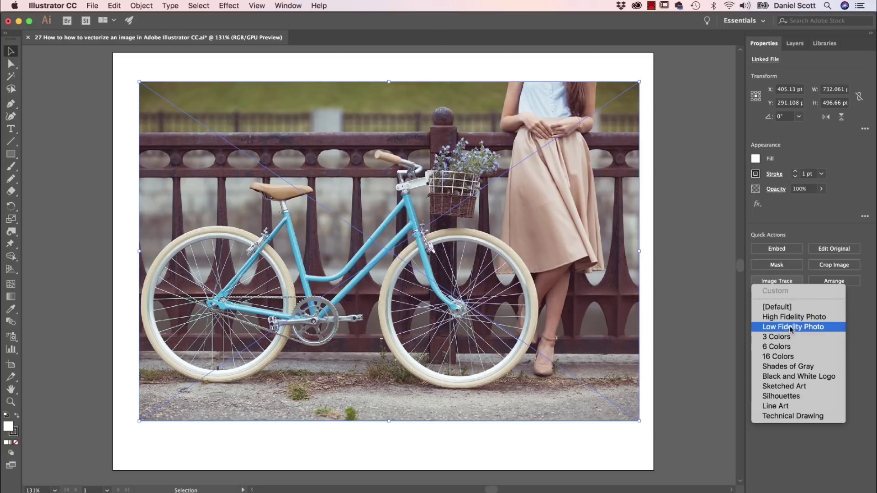
{"action": "left_click", "coordinate": [778, 337]}
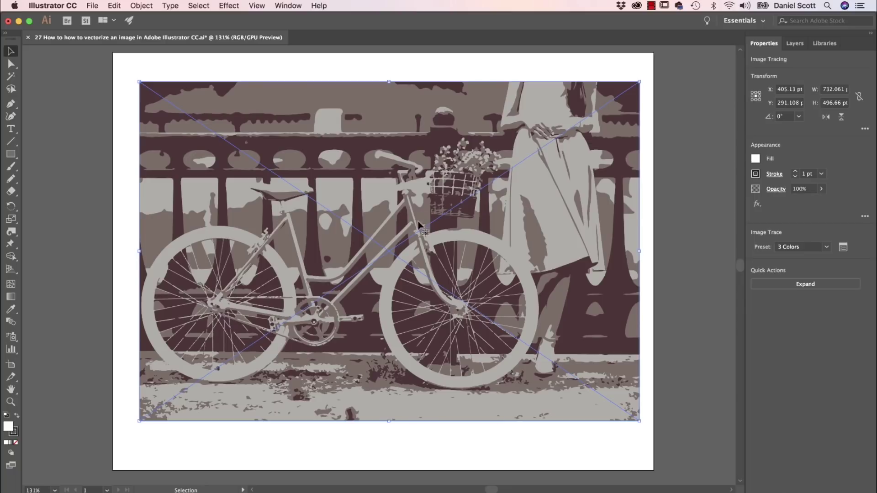
{"action": "left_click", "coordinate": [827, 247]}
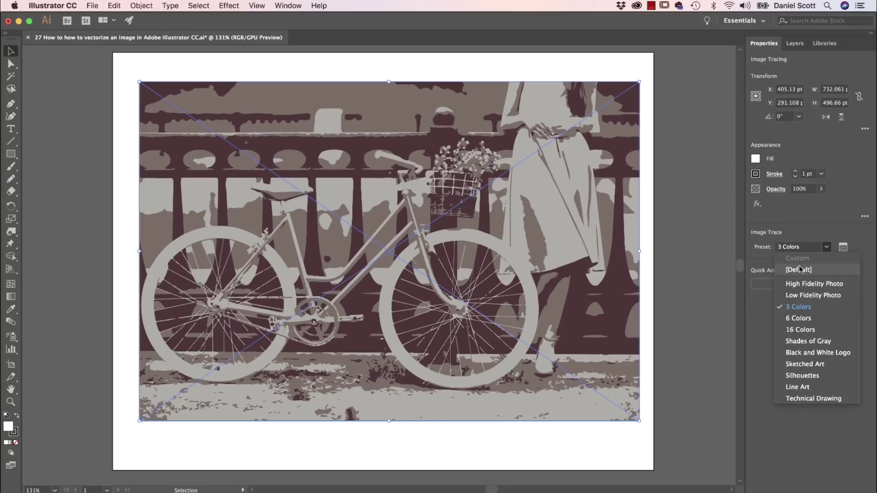
{"action": "left_click", "coordinate": [801, 319]}
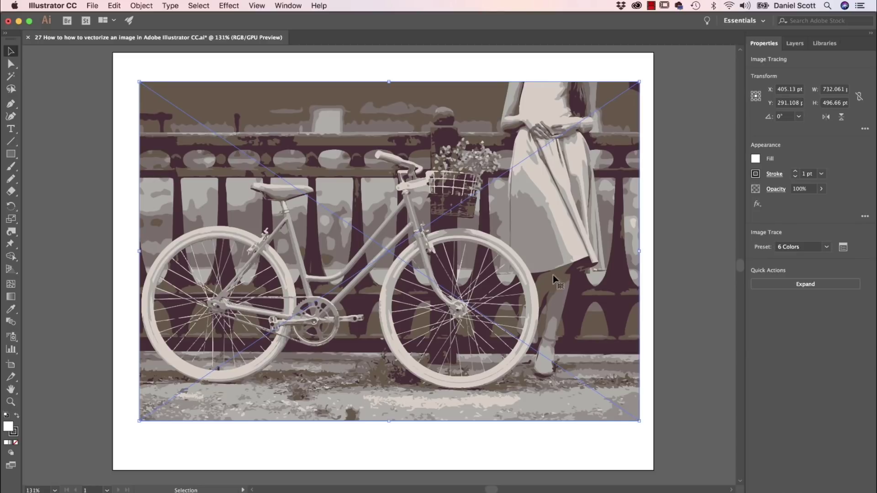
- Review the advanced Image Trace options, set the tracing preset to 3 Colors, and deselect the image
{"action": "left_click", "coordinate": [843, 248]}
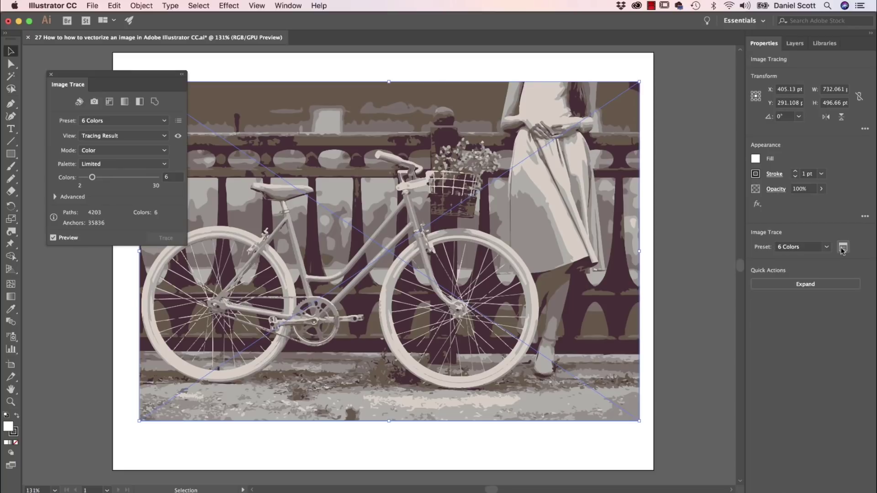
{"action": "left_click", "coordinate": [55, 197]}
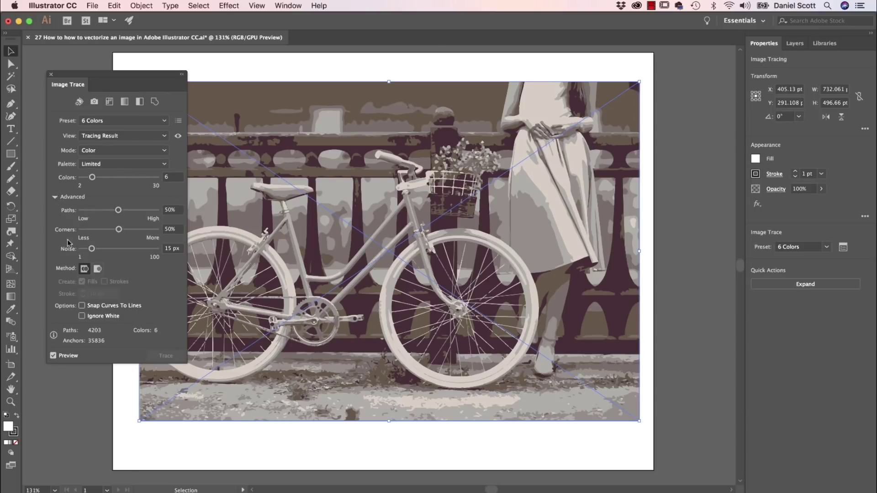
{"action": "left_click", "coordinate": [55, 197]}
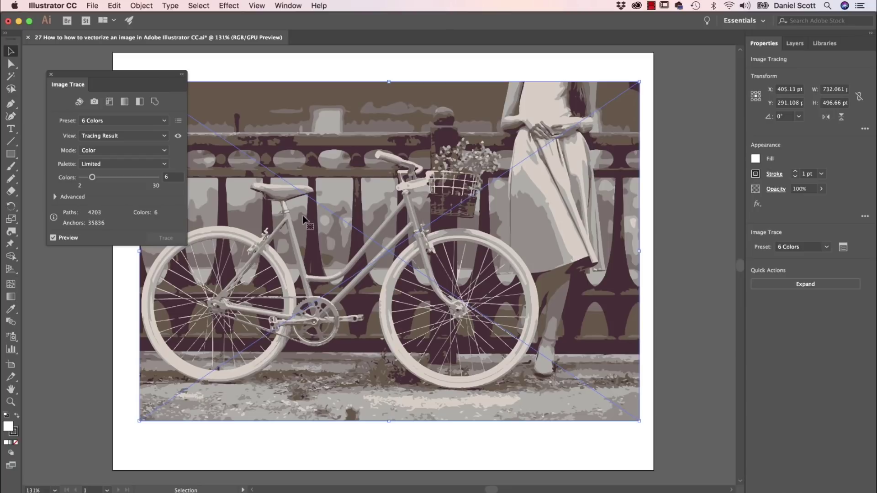
{"action": "left_click", "coordinate": [131, 123]}
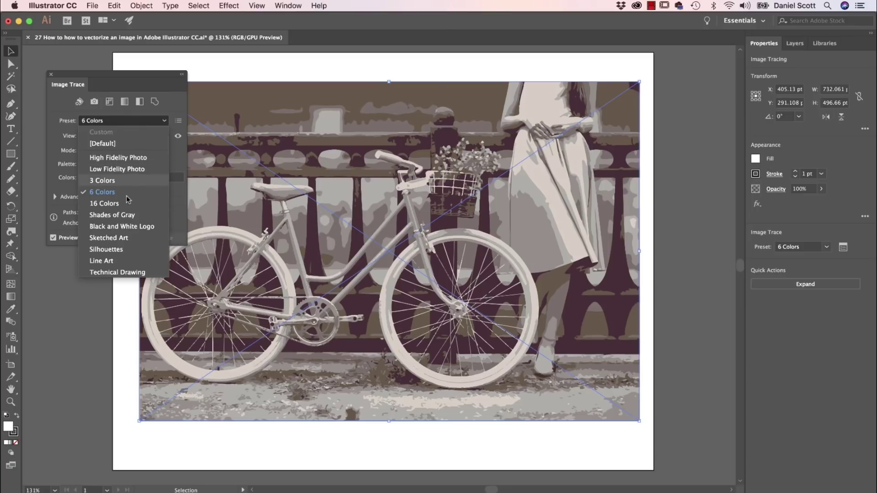
{"action": "left_click", "coordinate": [123, 183]}
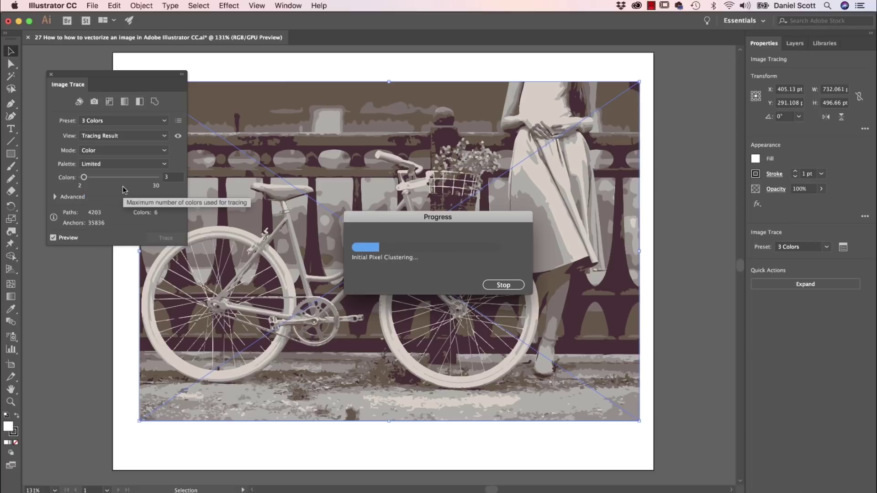
{"action": "left_click", "coordinate": [51, 75]}
{"action": "left_click", "coordinate": [672, 183]}
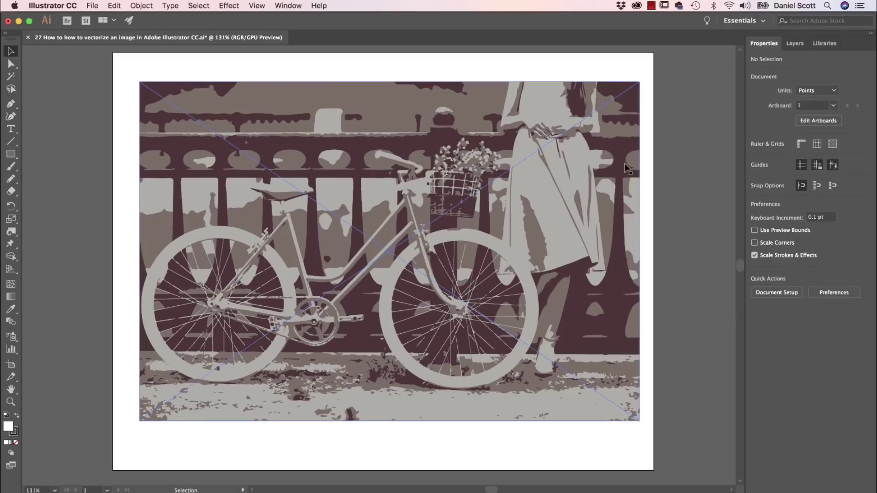
- Move the traced image slightly down on the artboard and expand the tracing into vector paths
{"action": "left_click_drag", "start_coordinate": [622, 162], "coordinate": [632, 146]}
{"action": "left_click_drag", "start_coordinate": [622, 159], "coordinate": [615, 194]}
{"action": "left_click_drag", "start_coordinate": [524, 197], "coordinate": [521, 183]}
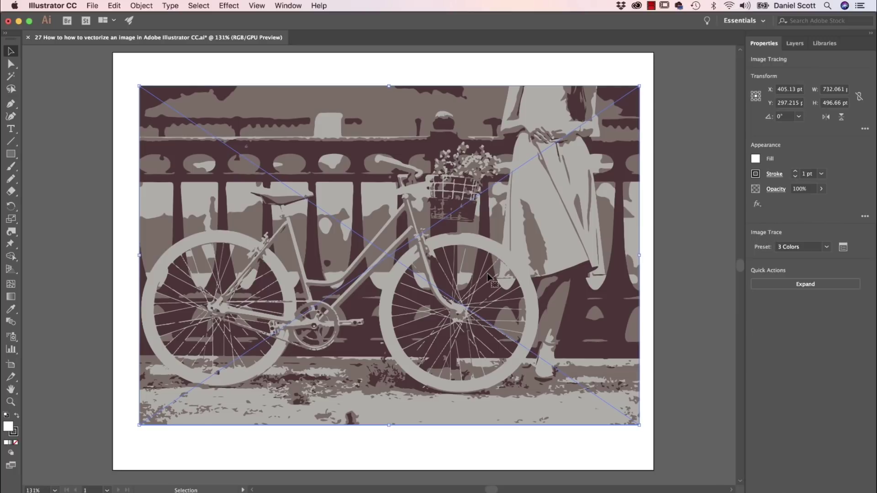
{"action": "left_click", "coordinate": [809, 289]}
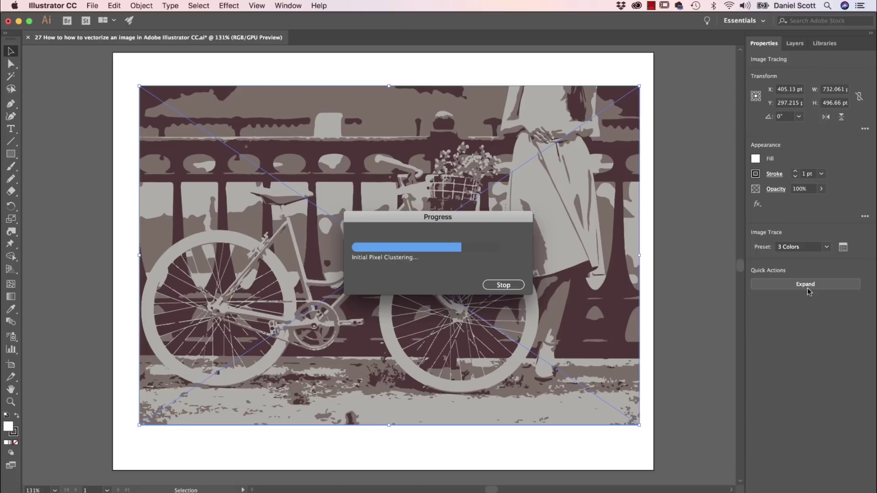
{"action": "left_click", "coordinate": [117, 127]}
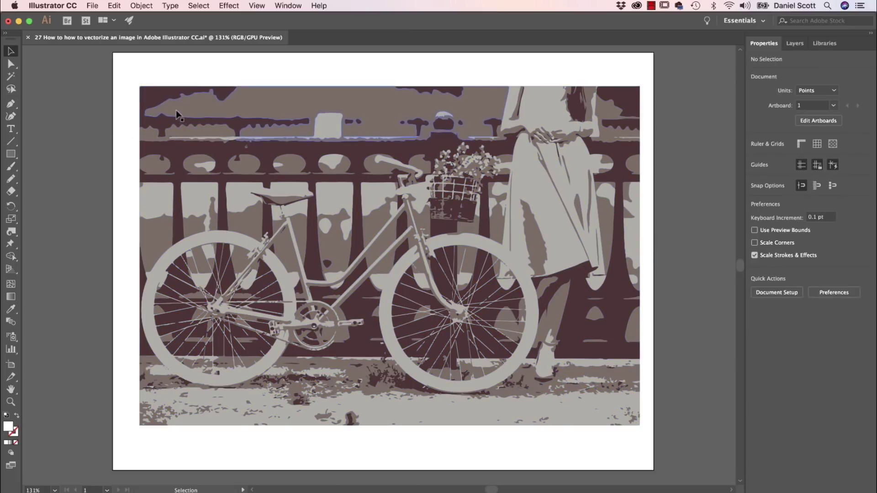
- Try moving the whole expanded bicycle group with the Selection tool, and undo the move
{"action": "left_click", "coordinate": [210, 120]}
{"action": "left_click_drag", "start_coordinate": [209, 120], "coordinate": [303, 151]}
{"action": "key", "text": "super+z"}
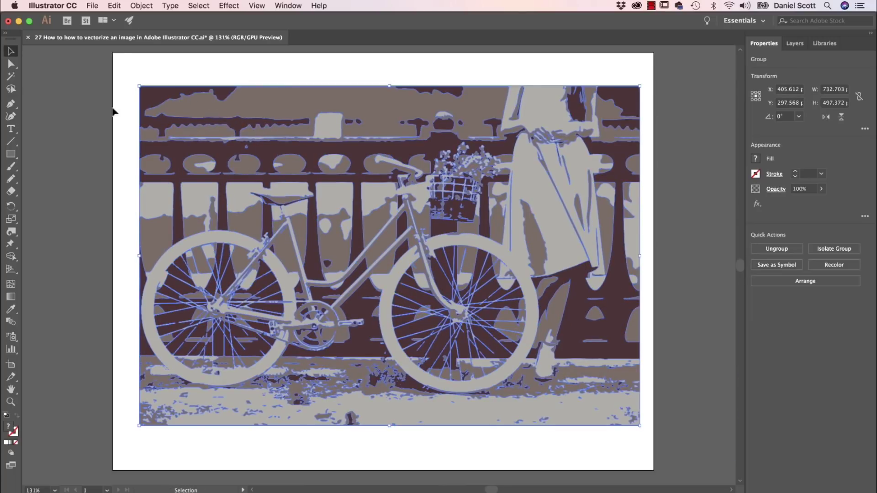
- Try moving only the brown background shape above the railing upward with the Direct Selection tool, and undo the move
{"action": "left_click", "coordinate": [10, 64]}
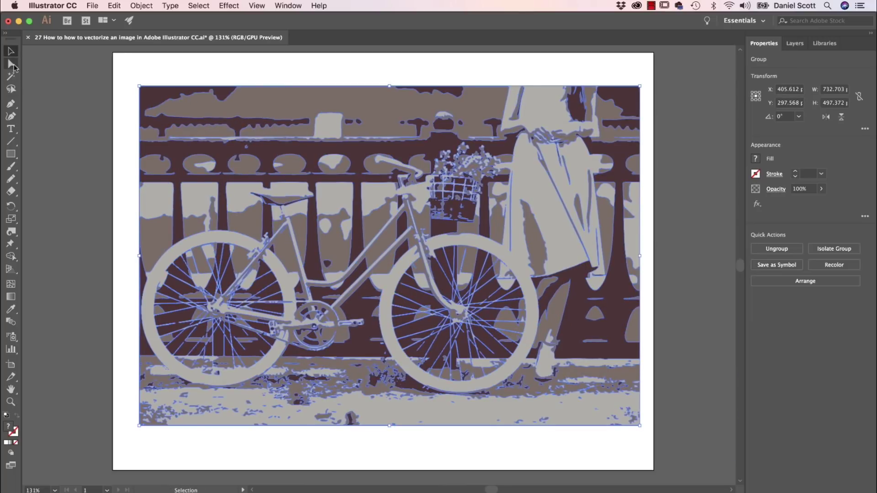
{"action": "left_click", "coordinate": [71, 103]}
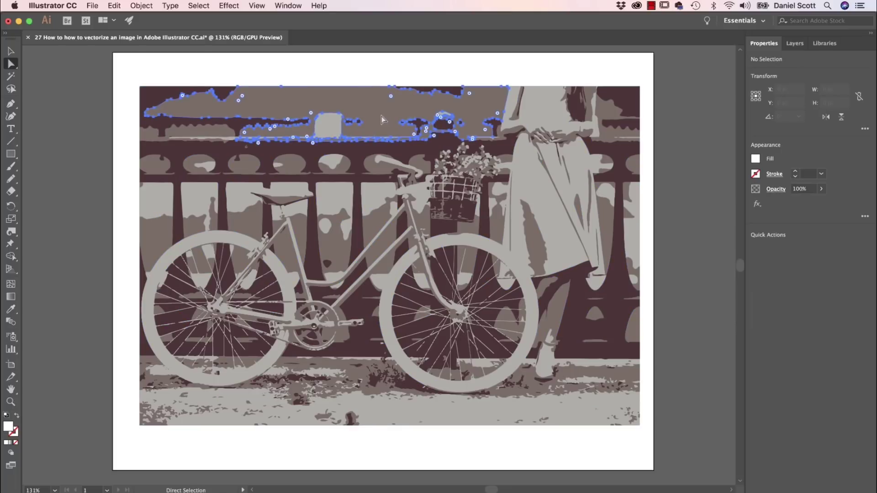
{"action": "left_click_drag", "start_coordinate": [396, 111], "coordinate": [369, 67]}
{"action": "key", "text": "super+z"}
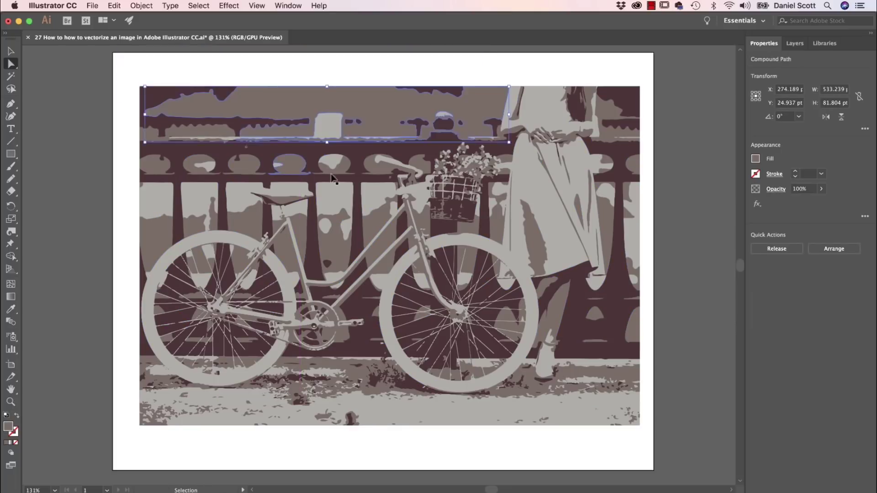
- Try moving the pale bicycle wheel and skirt shape to the left with the Direct Selection tool, and undo the move
{"action": "left_click_drag", "start_coordinate": [399, 239], "coordinate": [171, 236]}
{"action": "key", "text": "super+z"}
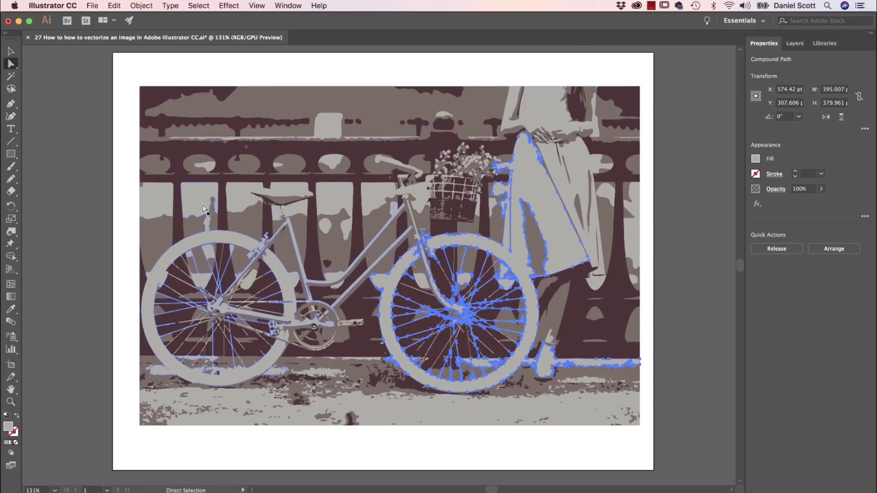
- Try selecting the brown shapes around the bicycle frame and skirt one by one, and clear the selection
{"action": "left_click", "coordinate": [353, 254]}
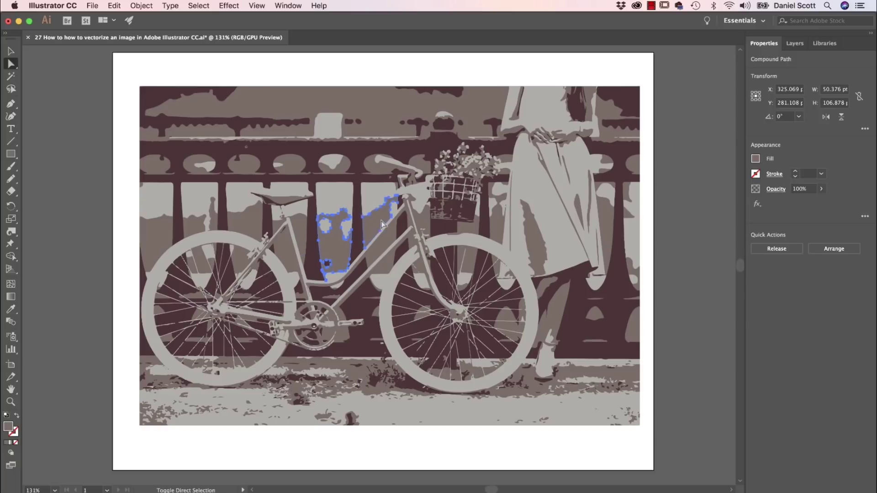
{"action": "left_click", "coordinate": [386, 263], "text": "shift"}
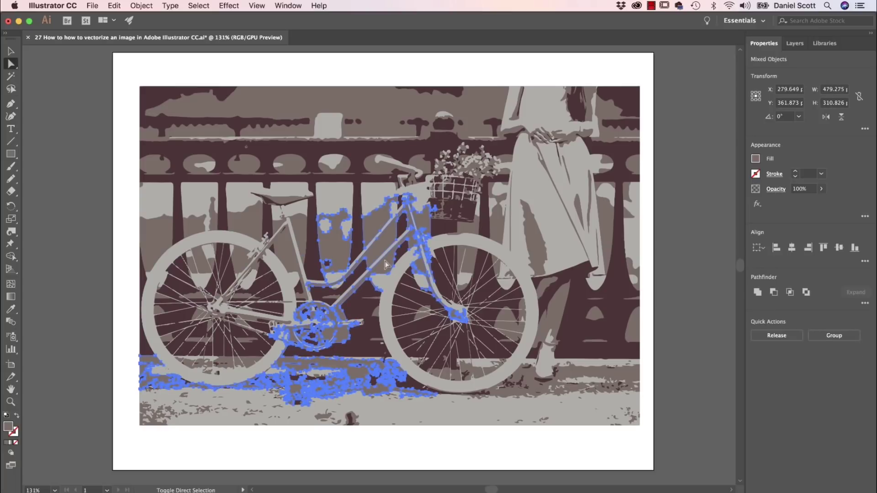
{"action": "left_click", "coordinate": [541, 251], "text": "shift"}
{"action": "left_click", "coordinate": [95, 184]}
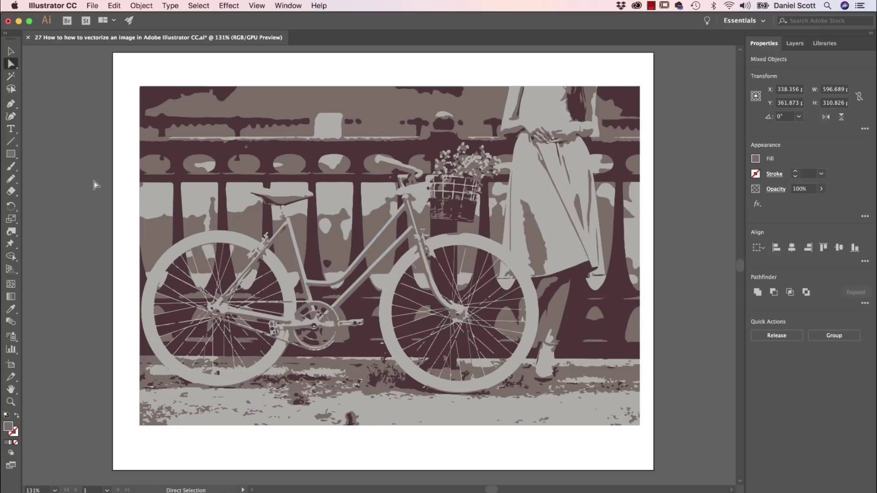
- Select every shape sharing the railing oval's brown fill color, recolor them all magenta, and deselect
{"action": "left_click", "coordinate": [354, 174]}
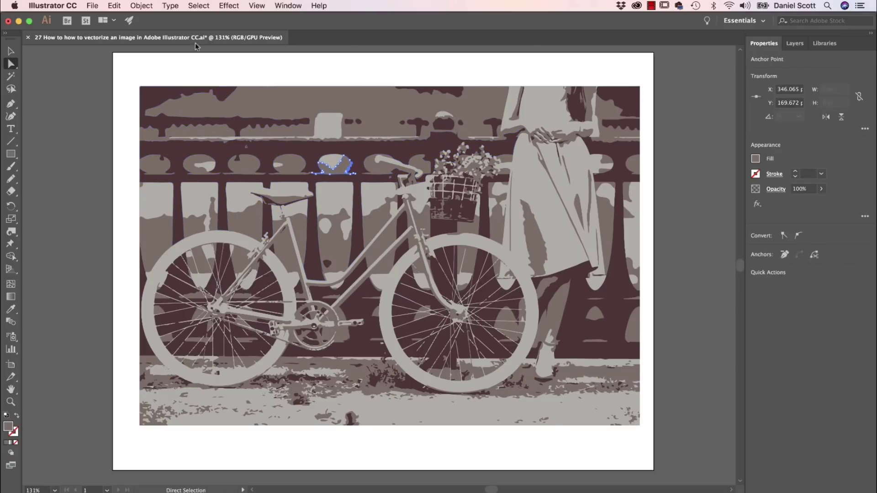
{"action": "left_click", "coordinate": [197, 6]}
{"action": "mouse_move", "coordinate": [227, 102]}
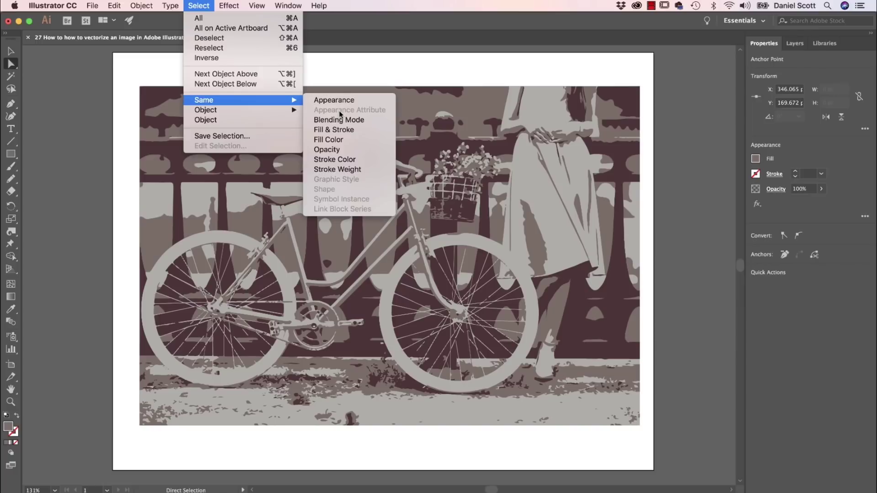
{"action": "left_click", "coordinate": [339, 140]}
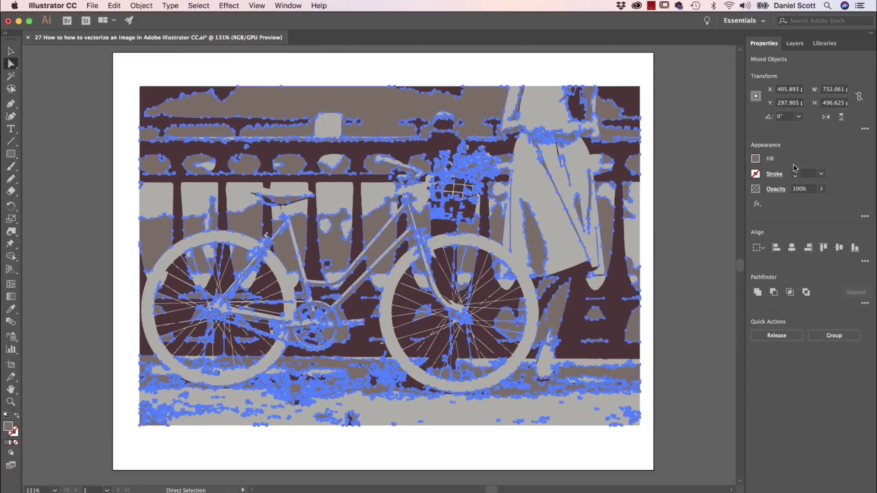
{"action": "left_click", "coordinate": [755, 159]}
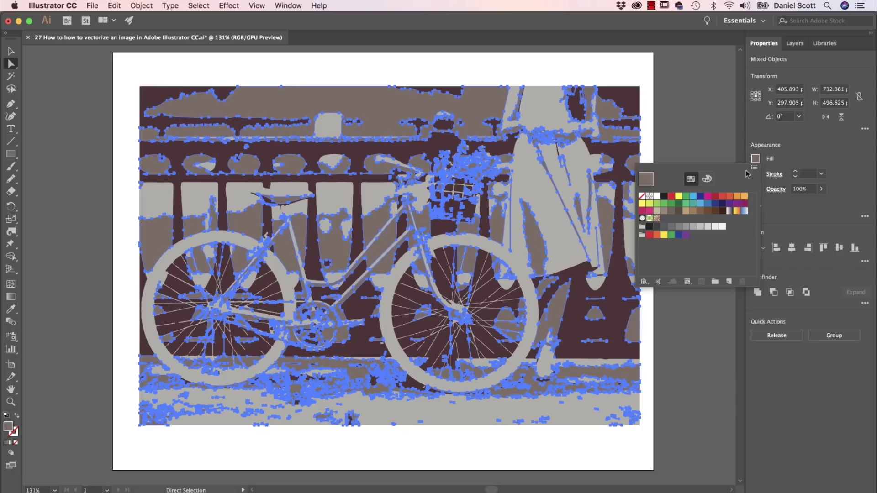
{"action": "left_click", "coordinate": [708, 196]}
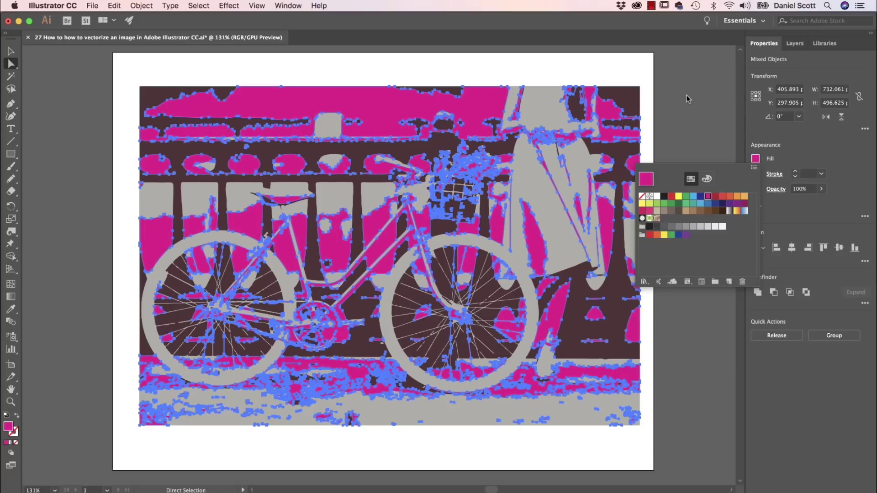
{"action": "left_click", "coordinate": [687, 95]}
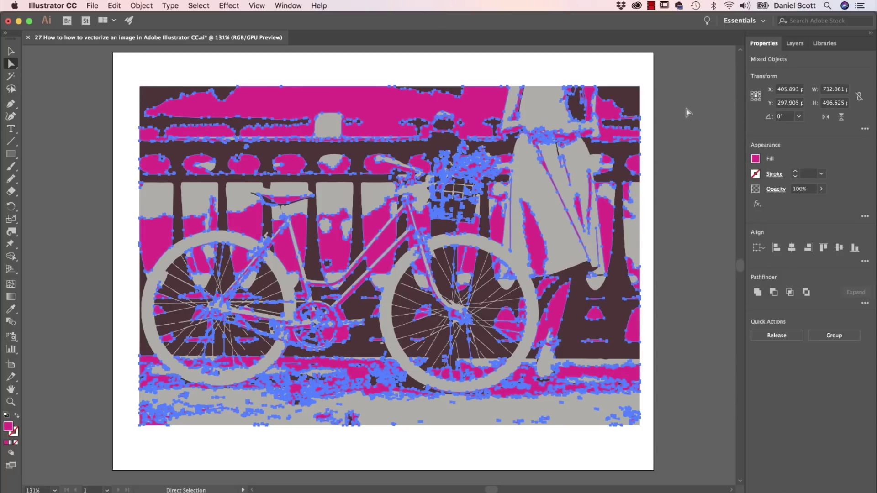
{"action": "left_click", "coordinate": [687, 130]}
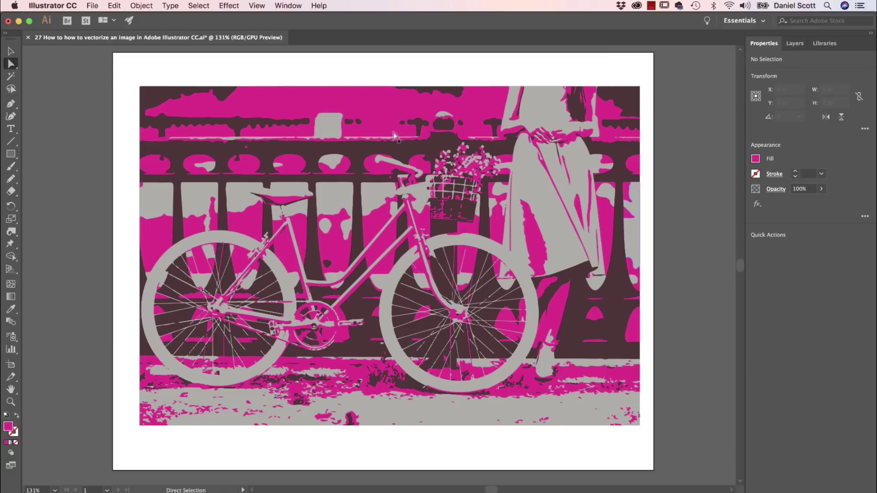
- Move the whole traced bicycle artwork left off the artboard with the Selection tool, and deselect it
{"action": "left_click", "coordinate": [10, 50]}
{"action": "left_click_drag", "start_coordinate": [545, 156], "coordinate": [27, 163]}
{"action": "left_click", "coordinate": [287, 183]}
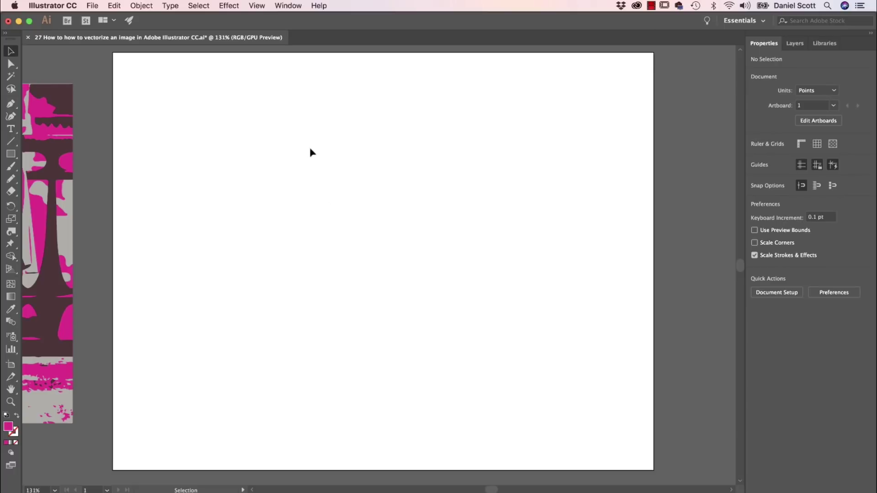
- Place the black-and-white portrait JPG from the Exercise Files folder at about 664 by 442 pt, roughly centered on the artboard
{"action": "key", "text": "super+shift+p"}
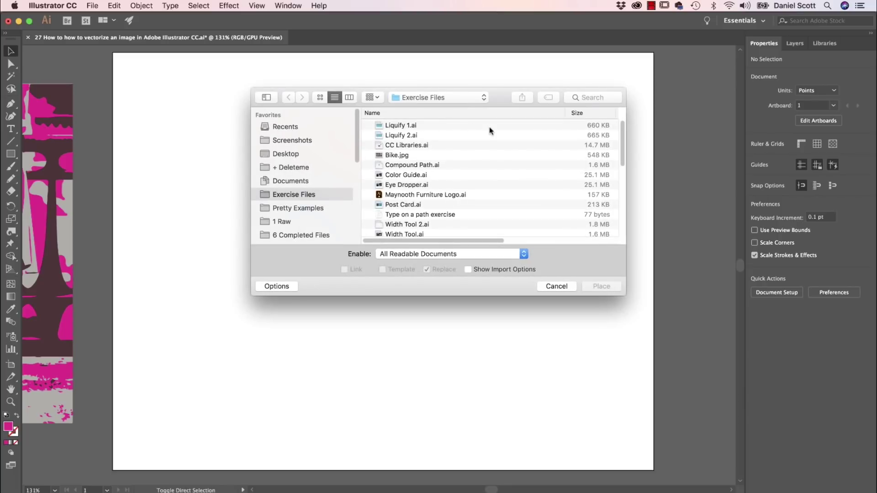
{"action": "scroll", "coordinate": [425, 167], "scroll_direction": "down", "scroll_amount": 5}
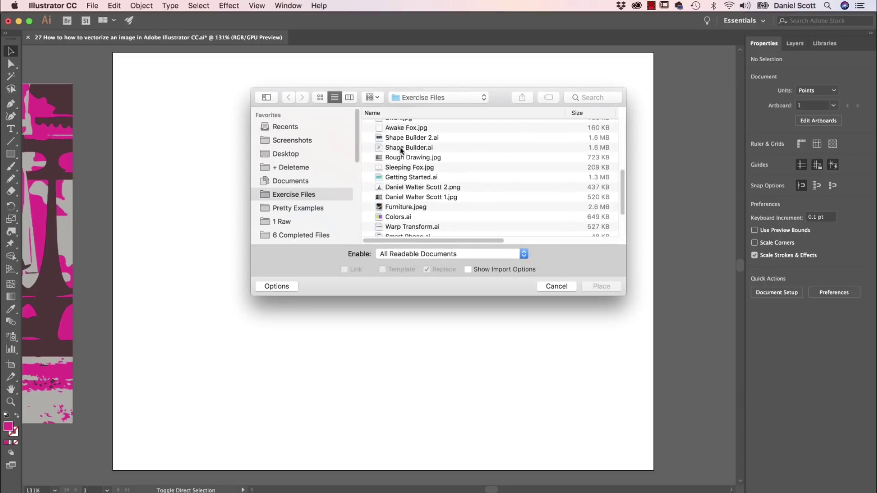
{"action": "scroll", "coordinate": [411, 174], "scroll_direction": "up", "scroll_amount": 1}
{"action": "scroll", "coordinate": [406, 170], "scroll_direction": "up", "scroll_amount": 2}
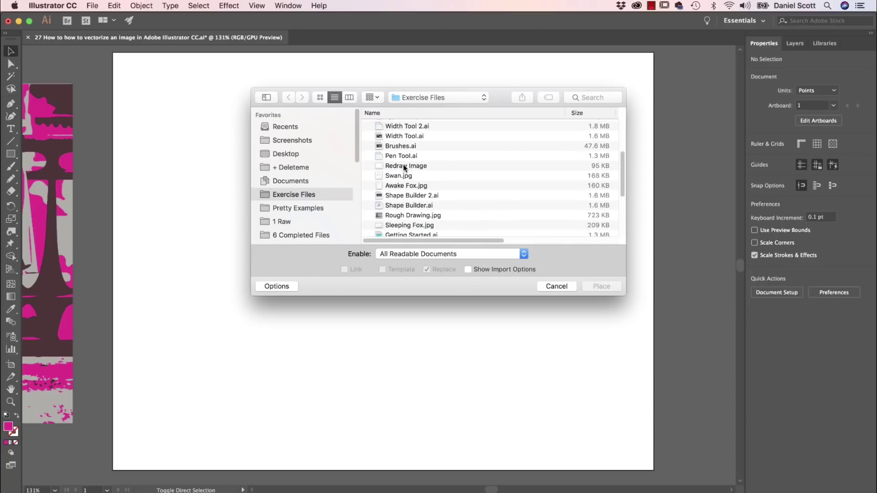
{"action": "left_click", "coordinate": [411, 113]}
{"action": "scroll", "coordinate": [411, 169], "scroll_direction": "up", "scroll_amount": 5}
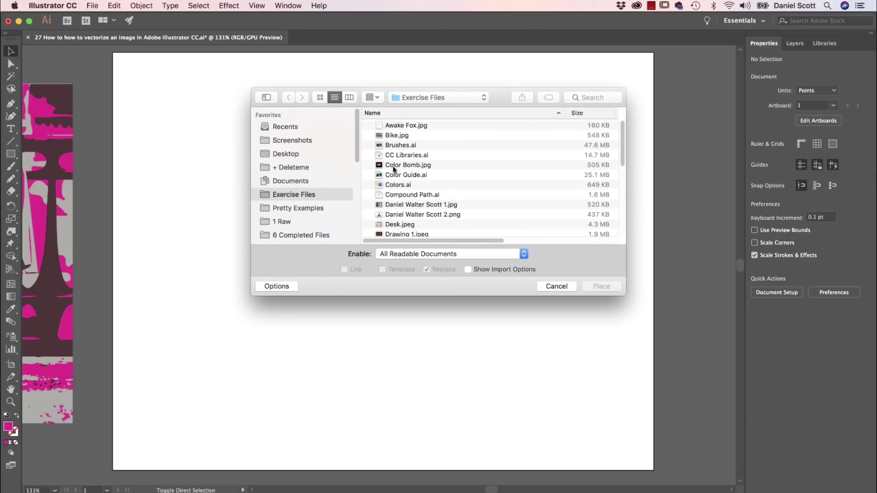
{"action": "left_click", "coordinate": [419, 204]}
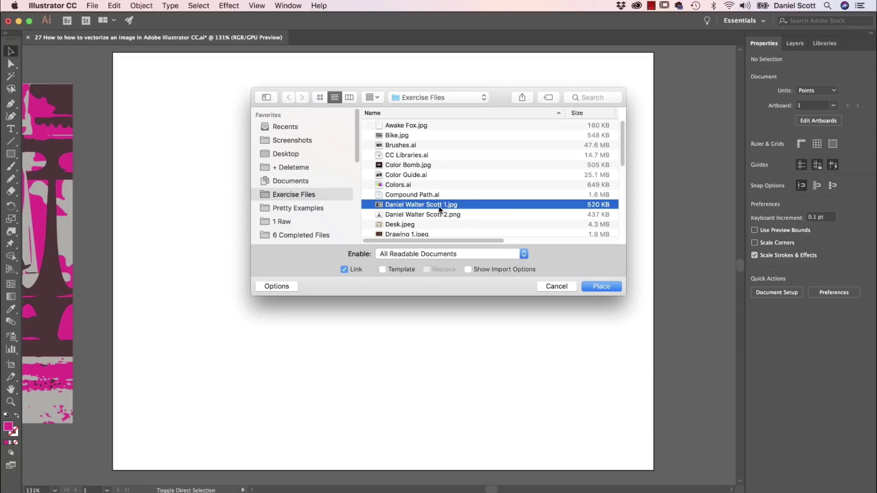
{"action": "left_click", "coordinate": [596, 286]}
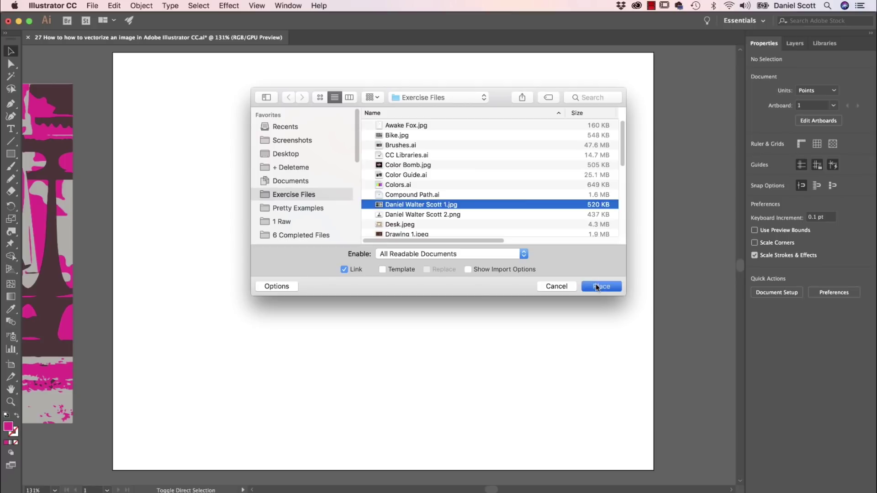
{"action": "left_click_drag", "start_coordinate": [142, 55], "coordinate": [626, 358]}
{"action": "left_click_drag", "start_coordinate": [489, 208], "coordinate": [513, 257]}
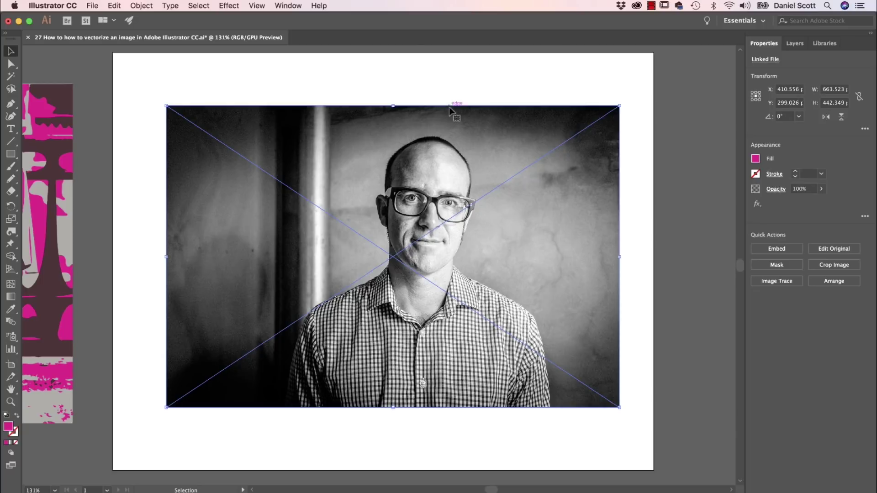
- Try tracing the portrait with the Black and White Logo preset at thresholds 67 and 210, and delete the tracing
{"action": "left_click", "coordinate": [786, 283]}
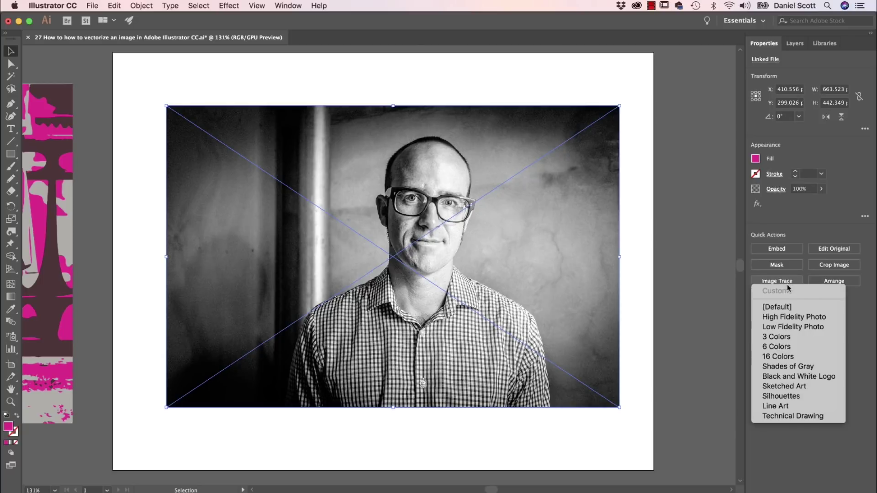
{"action": "left_click", "coordinate": [792, 380]}
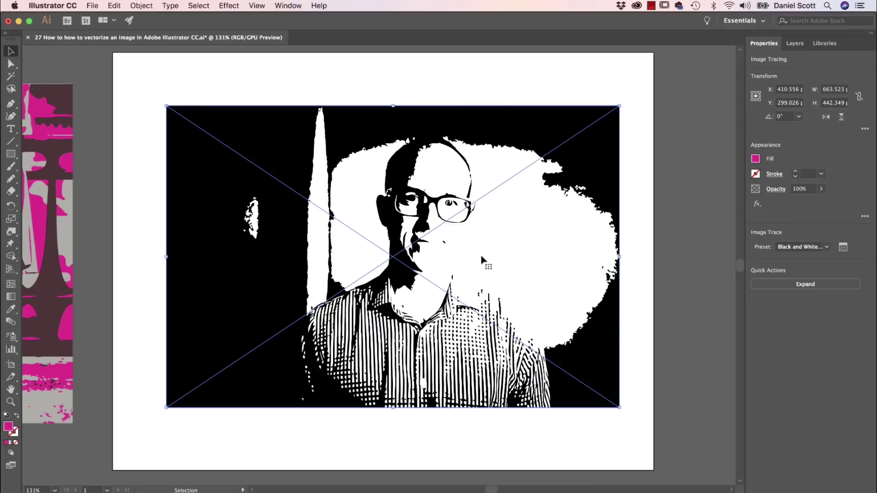
{"action": "left_click", "coordinate": [843, 247]}
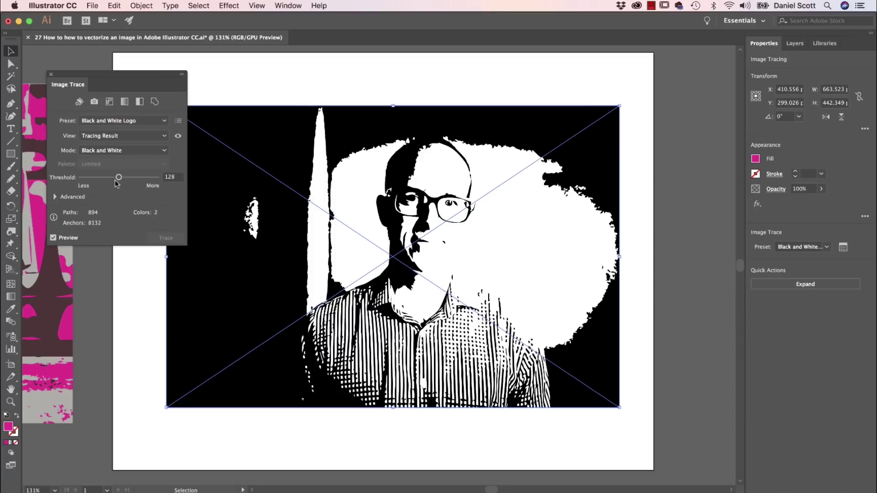
{"action": "left_click_drag", "start_coordinate": [119, 178], "coordinate": [102, 181]}
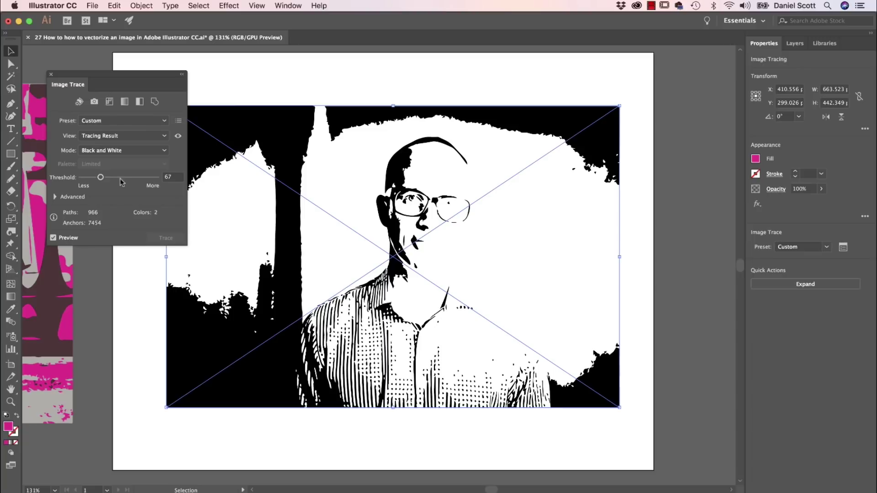
{"action": "left_click", "coordinate": [143, 179]}
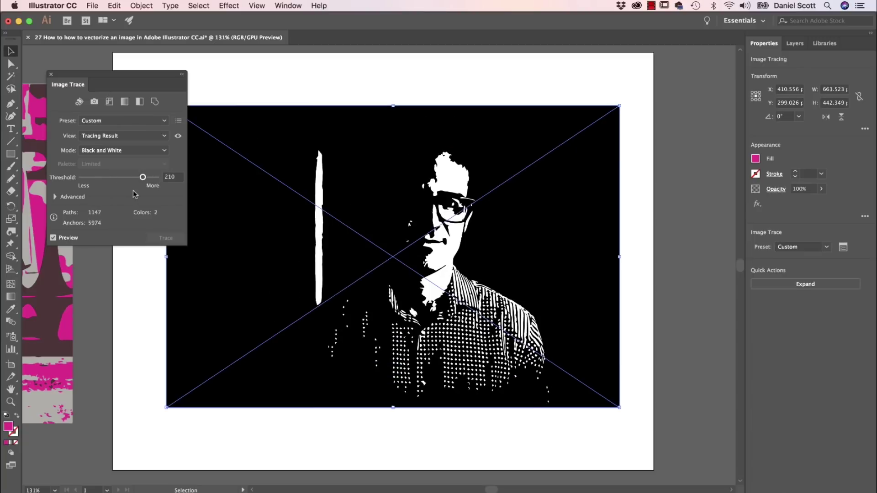
{"action": "left_click", "coordinate": [51, 74]}
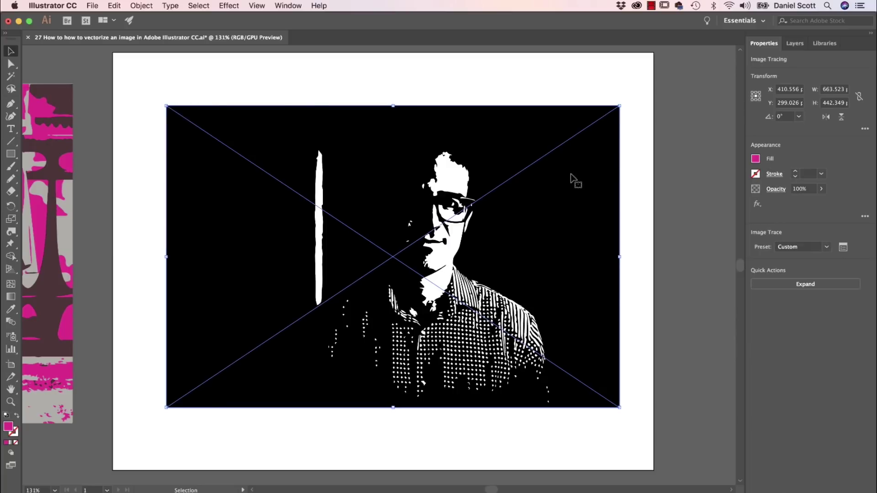
{"action": "key", "text": "Delete"}
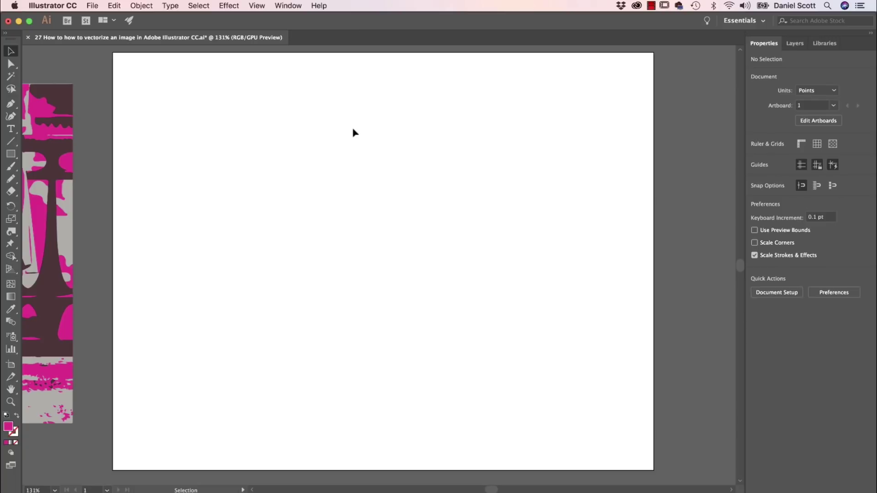
- Switch to Photoshop with the portrait open and add a Black & White adjustment layer above the Background
{"action": "key", "text": "super+Tab"}
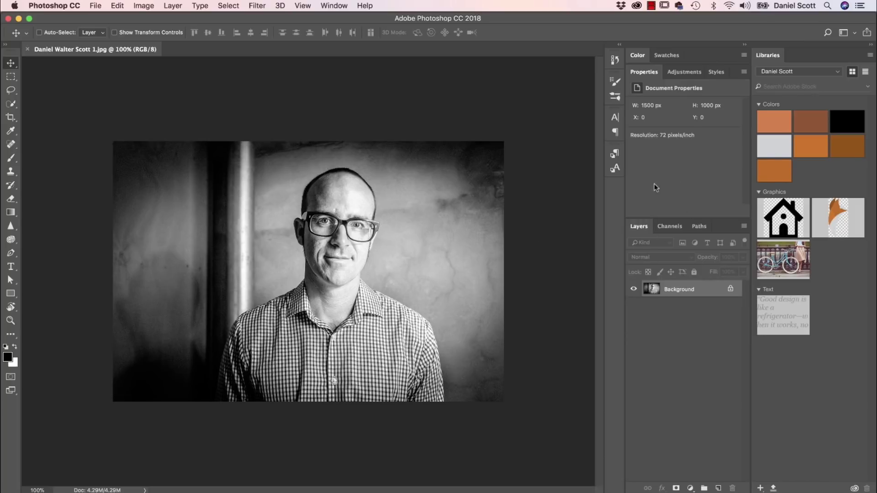
{"action": "left_click", "coordinate": [682, 73]}
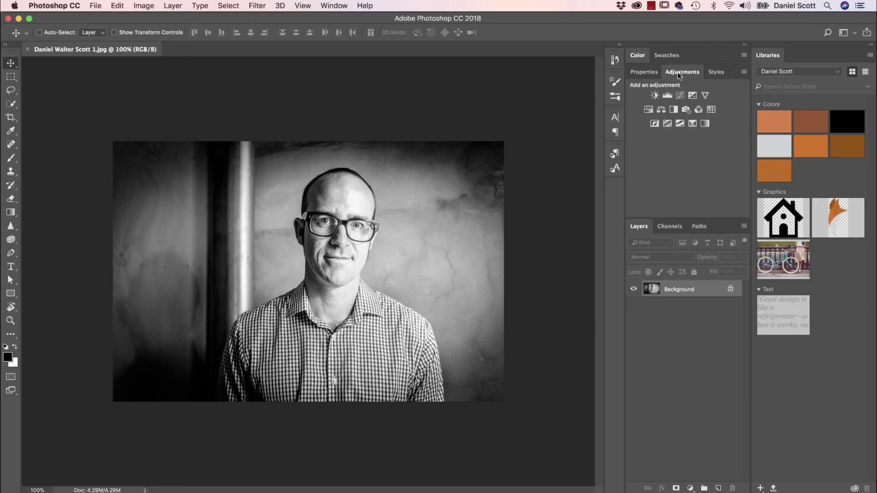
{"action": "left_click", "coordinate": [674, 110]}
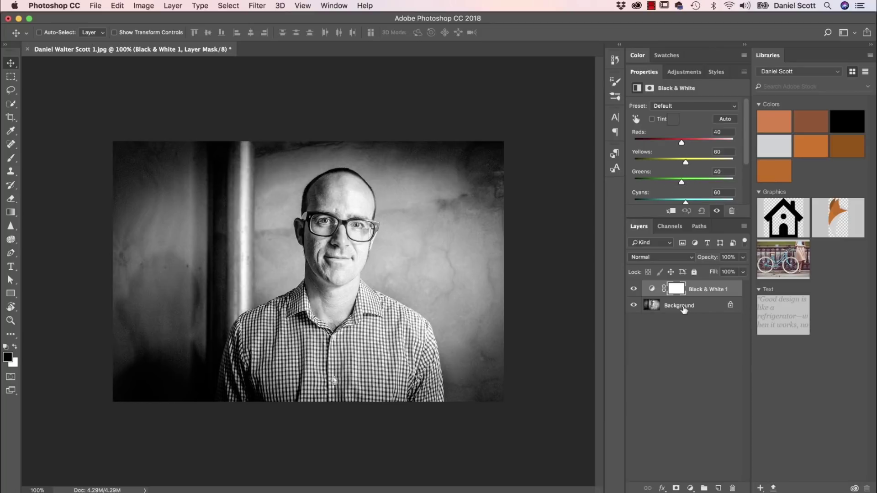
- Convert the Background into an editable layer named with the pictured man's first name
{"action": "left_click", "coordinate": [682, 309]}
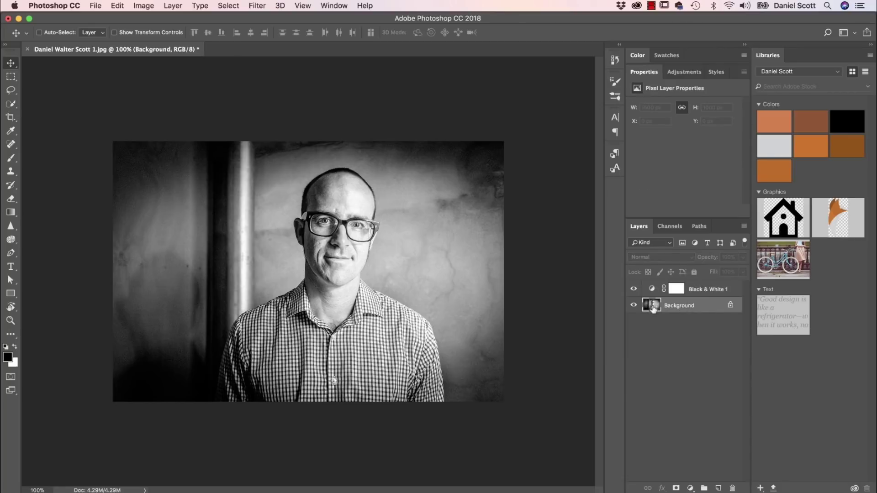
{"action": "double_click", "coordinate": [682, 309]}
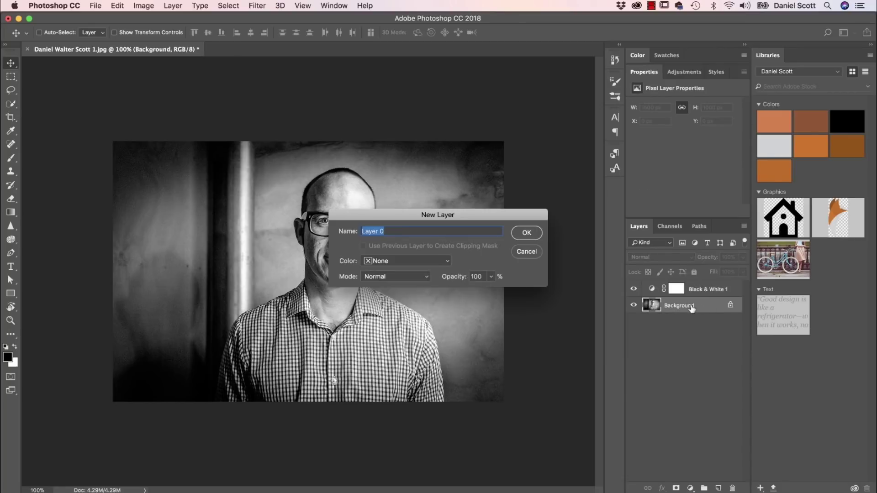
{"action": "type", "text": "Dan"}
{"action": "key", "text": "Return"}
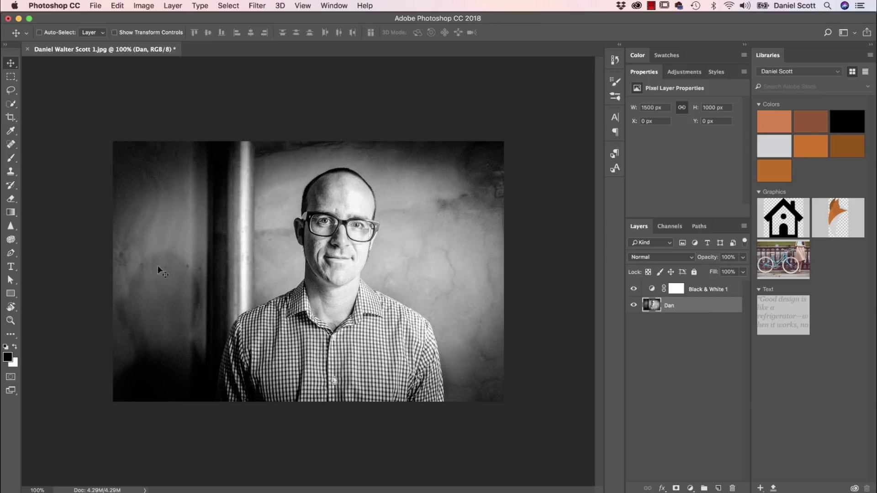
- Select the wall background around the man's head and shoulders with the Quick Selection tool
{"action": "left_click", "coordinate": [11, 103]}
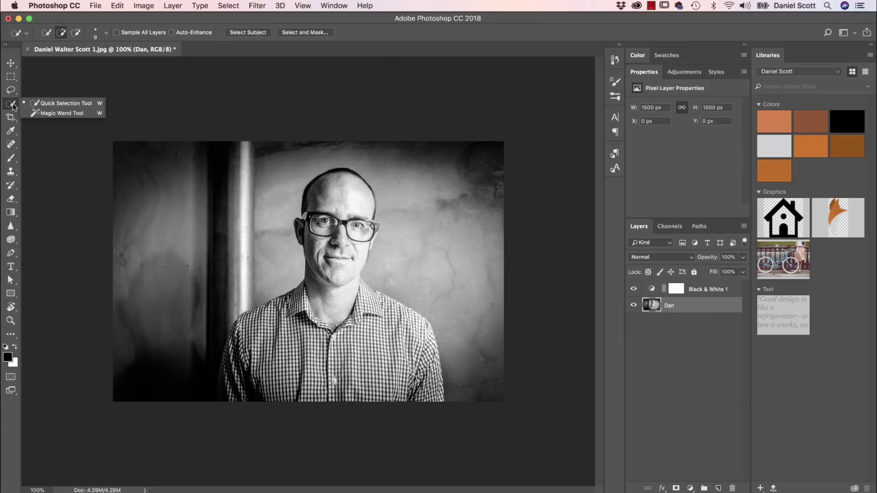
{"action": "left_click", "coordinate": [48, 103]}
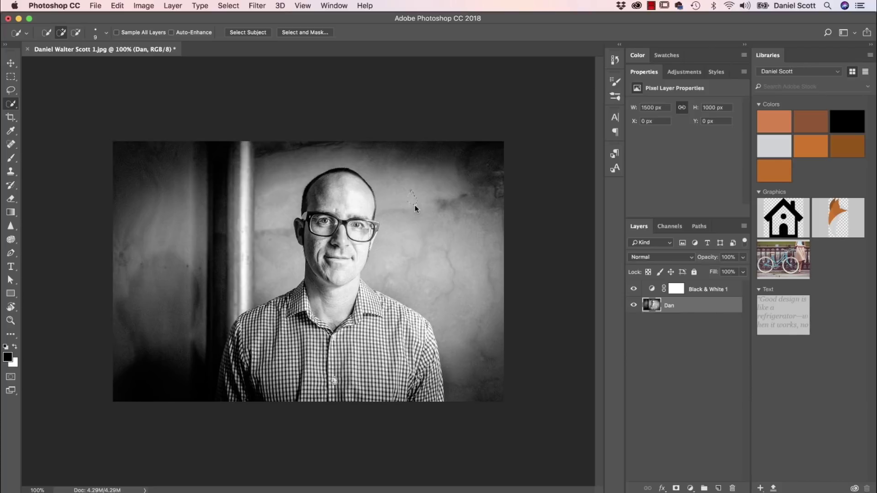
{"action": "mouse_move", "coordinate": [415, 225]}
{"action": "left_mouse_down"}
{"action": "mouse_move", "coordinate": [426, 236]}
{"action": "mouse_move", "coordinate": [436, 232]}
{"action": "left_mouse_up"}
{"action": "left_click", "coordinate": [330, 152]}
{"action": "left_click_drag", "start_coordinate": [330, 152], "coordinate": [302, 161]}
{"action": "mouse_move", "coordinate": [246, 248]}
{"action": "left_mouse_down"}
{"action": "mouse_move", "coordinate": [205, 291]}
{"action": "mouse_move", "coordinate": [162, 381]}
{"action": "mouse_move", "coordinate": [172, 285]}
{"action": "left_mouse_up"}
- Refine the background selection around the head, subtracting the glasses frame and the cheek beneath it
{"action": "key", "text": "super+plus"}
{"action": "key", "text": "super+plus"}
{"action": "key", "text": "super+plus"}
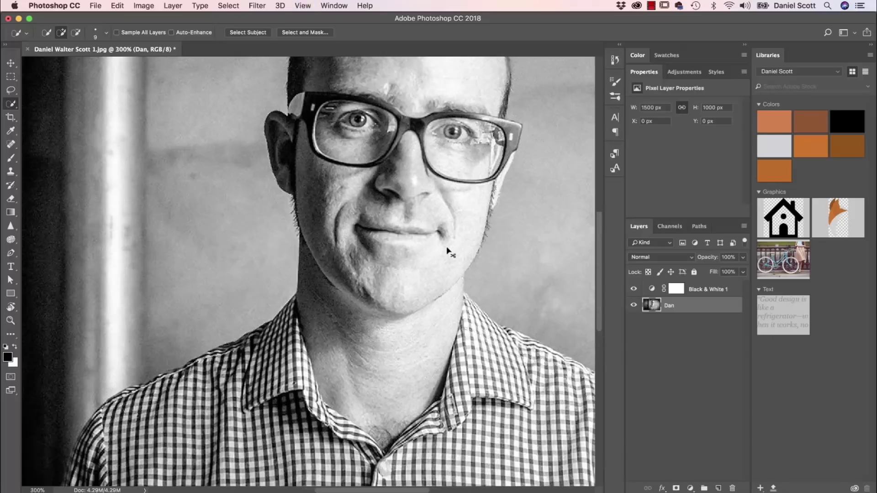
{"action": "left_click_drag", "start_coordinate": [494, 241], "coordinate": [369, 385]}
{"action": "left_click_drag", "start_coordinate": [270, 208], "coordinate": [202, 224]}
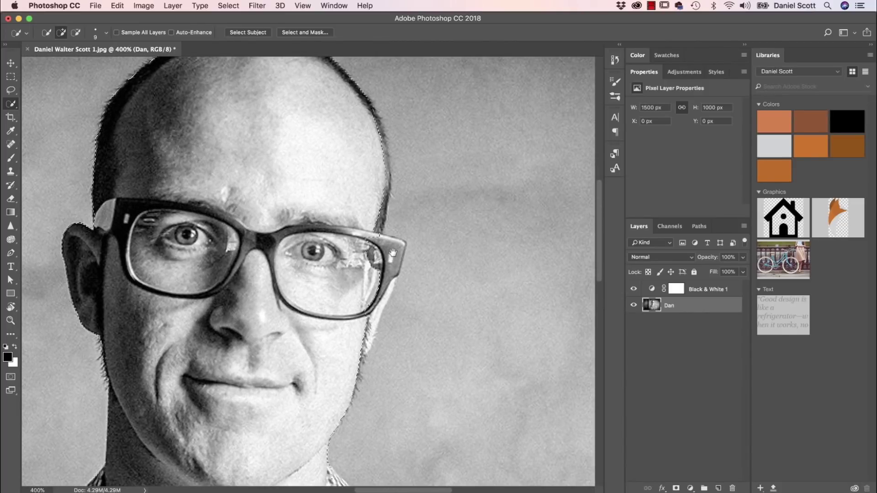
{"action": "key", "text": "alt"}
{"action": "mouse_move", "coordinate": [384, 250]}
{"action": "left_mouse_down"}
{"action": "mouse_move", "coordinate": [375, 256]}
{"action": "mouse_move", "coordinate": [382, 259]}
{"action": "mouse_move", "coordinate": [379, 241]}
{"action": "mouse_move", "coordinate": [396, 247]}
{"action": "mouse_move", "coordinate": [361, 334]}
{"action": "left_mouse_up"}
{"action": "left_click_drag", "start_coordinate": [381, 291], "coordinate": [389, 280]}
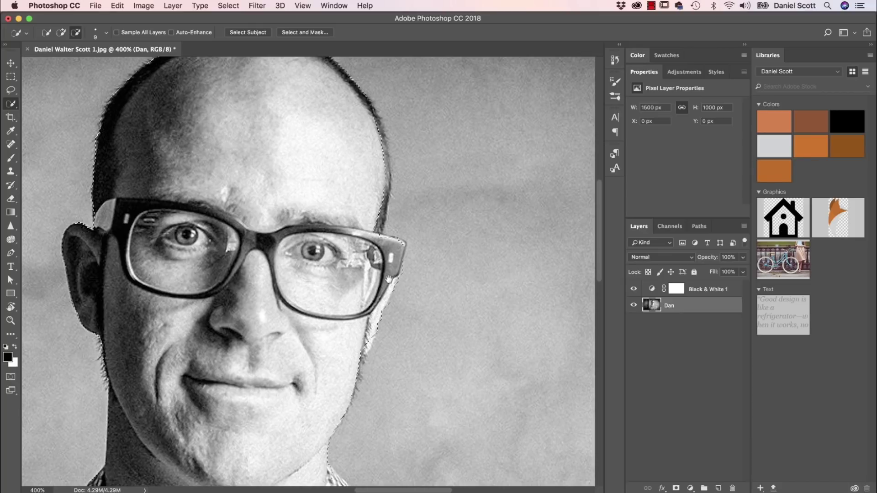
{"action": "left_click_drag", "start_coordinate": [373, 310], "coordinate": [360, 344]}
- Subtract the shirt collar, shoulder and dark sleeve on the shadowed side of the man from the background selection
{"action": "left_click_drag", "start_coordinate": [333, 283], "coordinate": [411, 92]}
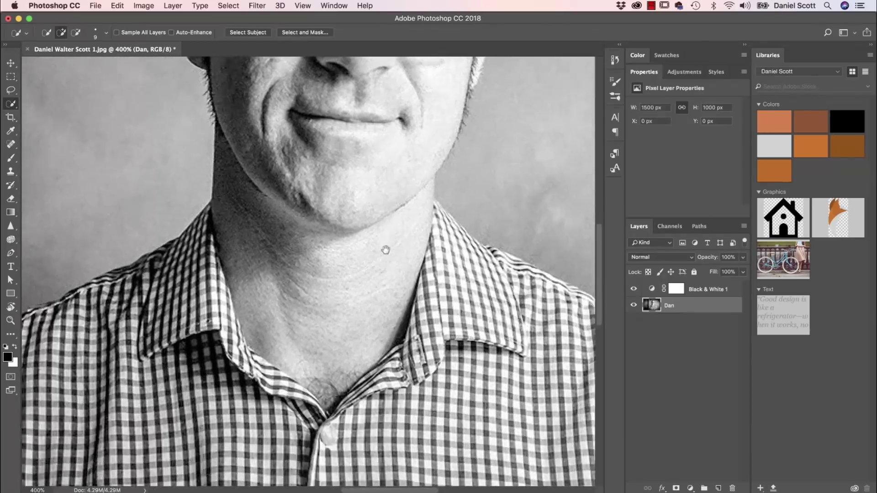
{"action": "left_click_drag", "start_coordinate": [386, 251], "coordinate": [425, 188]}
{"action": "left_click_drag", "start_coordinate": [242, 295], "coordinate": [396, 239]}
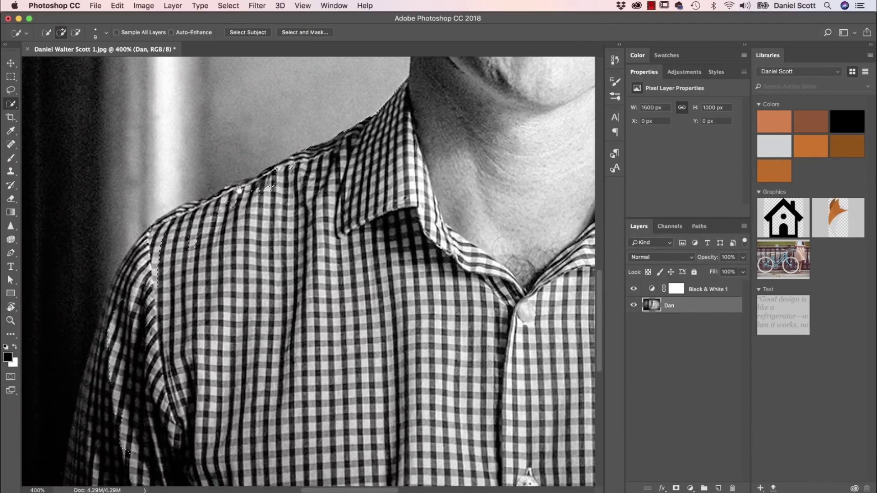
{"action": "left_click_drag", "start_coordinate": [287, 244], "coordinate": [380, 247]}
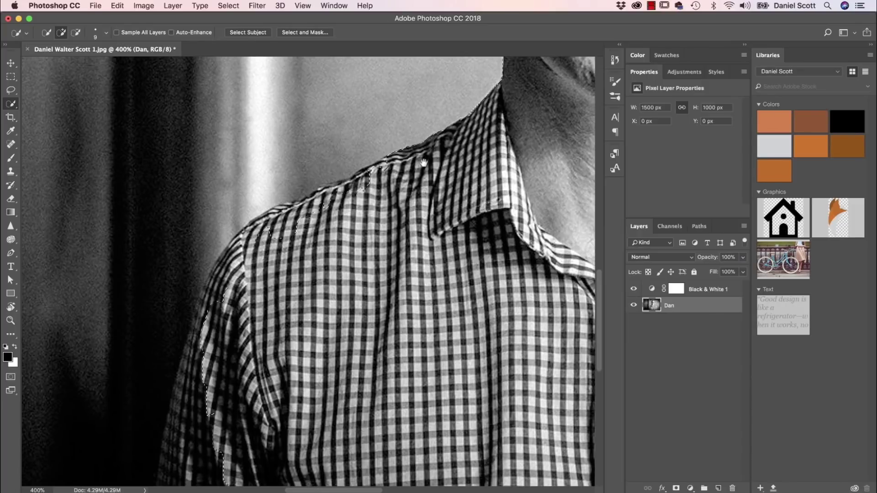
{"action": "key", "text": "alt"}
{"action": "mouse_move", "coordinate": [355, 189]}
{"action": "left_mouse_down"}
{"action": "mouse_move", "coordinate": [381, 170]}
{"action": "mouse_move", "coordinate": [293, 216]}
{"action": "mouse_move", "coordinate": [236, 265]}
{"action": "mouse_move", "coordinate": [210, 303]}
{"action": "mouse_move", "coordinate": [192, 397]}
{"action": "left_mouse_up"}
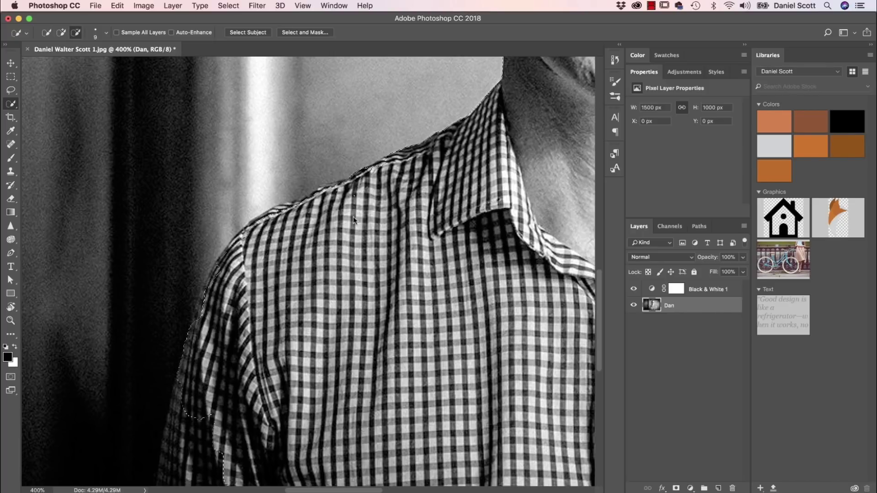
{"action": "left_click_drag", "start_coordinate": [237, 290], "coordinate": [323, 186]}
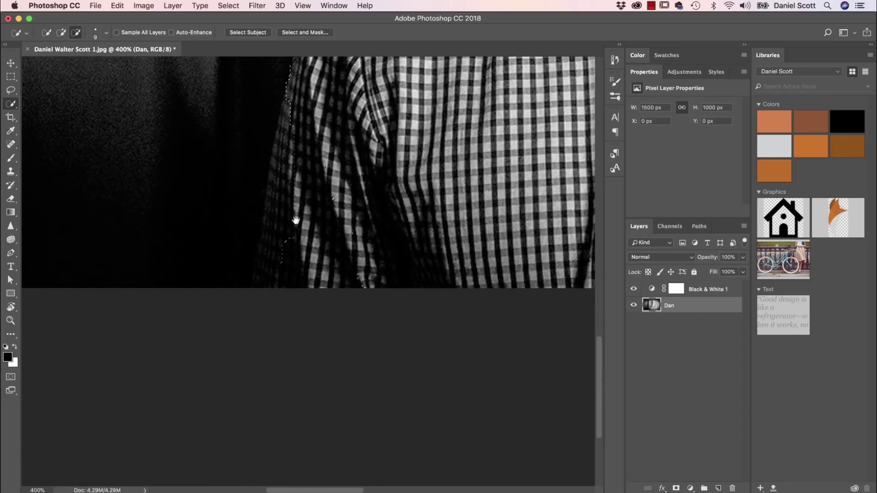
{"action": "left_click_drag", "start_coordinate": [289, 133], "coordinate": [271, 279]}
{"action": "mouse_move", "coordinate": [270, 243]}
{"action": "left_mouse_down"}
{"action": "mouse_move", "coordinate": [236, 246]}
{"action": "mouse_move", "coordinate": [248, 267]}
{"action": "left_mouse_up"}
{"action": "left_click_drag", "start_coordinate": [249, 231], "coordinate": [233, 281]}
- Subtract the collar and shoulder on the brightly lit side of the shirt from the background selection
{"action": "left_click_drag", "start_coordinate": [434, 166], "coordinate": [208, 262]}
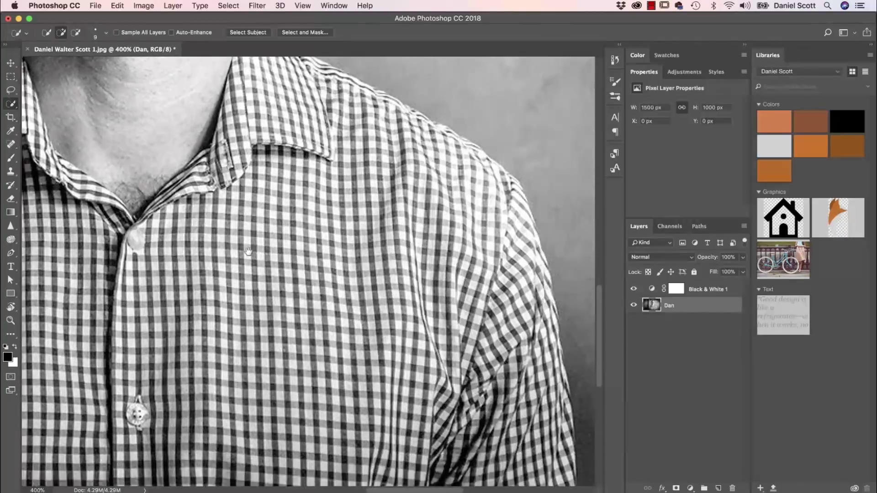
{"action": "key", "text": "alt"}
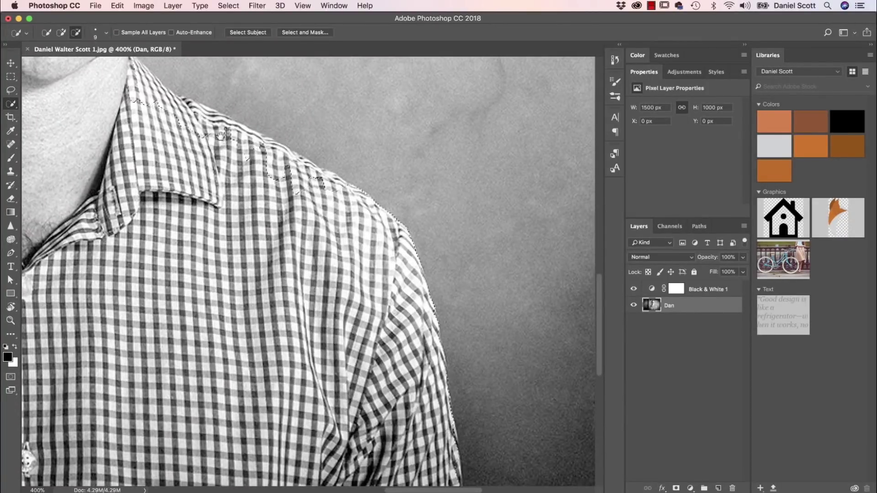
{"action": "mouse_move", "coordinate": [138, 89]}
{"action": "left_mouse_down"}
{"action": "mouse_move", "coordinate": [325, 189]}
{"action": "mouse_move", "coordinate": [334, 186]}
{"action": "left_mouse_up"}
{"action": "mouse_move", "coordinate": [144, 90]}
{"action": "left_mouse_down"}
{"action": "mouse_move", "coordinate": [182, 106]}
{"action": "mouse_move", "coordinate": [132, 68]}
{"action": "mouse_move", "coordinate": [133, 89]}
{"action": "left_mouse_up"}
- Delete the selected background from the portrait layer and clear the selection
{"action": "key", "text": "super+minus"}
{"action": "key", "text": "super+minus"}
{"action": "key", "text": "super+minus"}
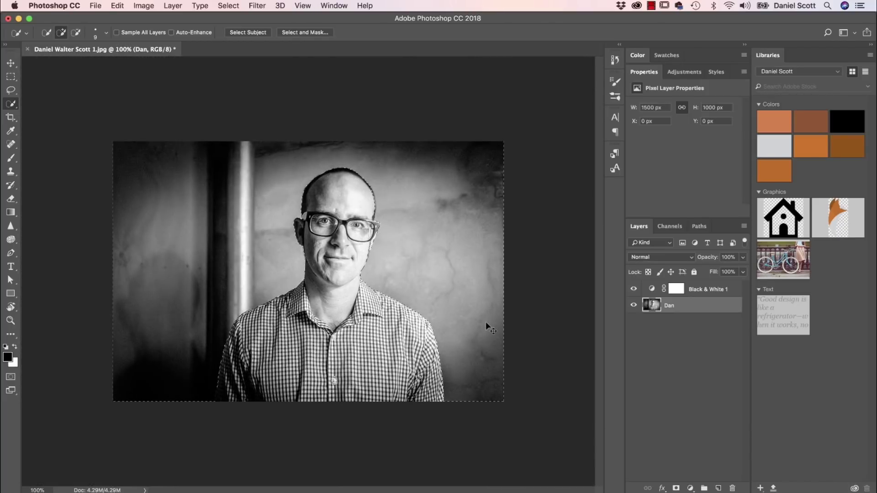
{"action": "key", "text": "Delete"}
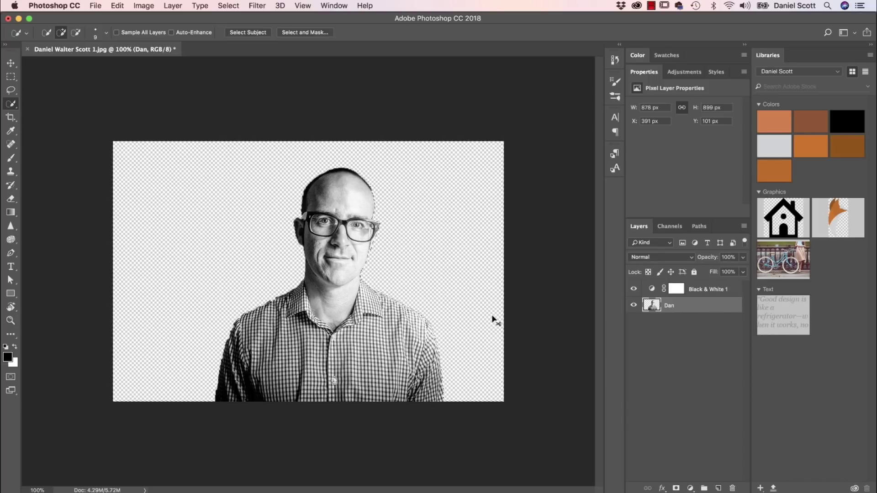
- Save the cutout as a layered Photoshop PSD in the Exercise Files folder, changing the file name's number to 3
{"action": "key", "text": "super+shift+s"}
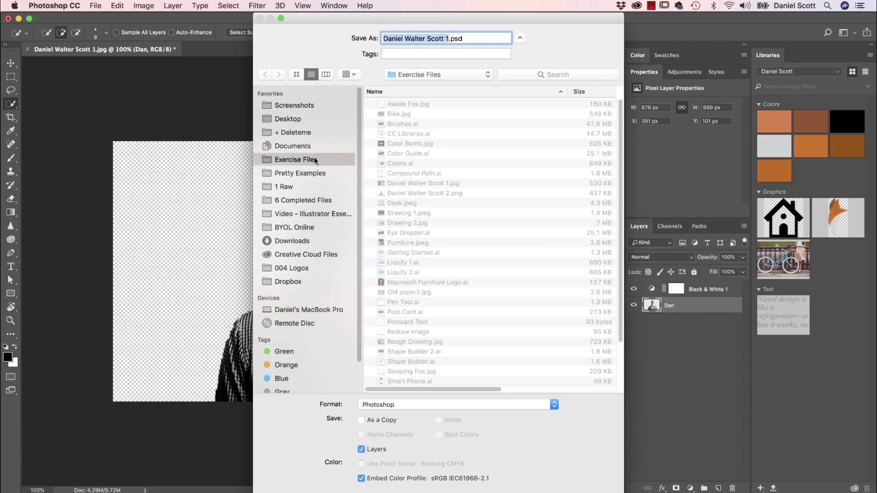
{"action": "left_click", "coordinate": [450, 38]}
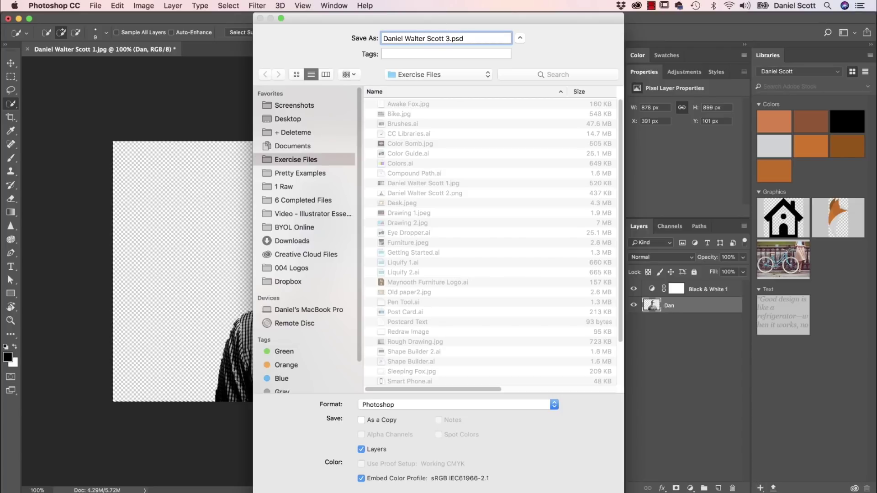
{"action": "key", "text": "Return"}
{"action": "key", "text": "Return"}
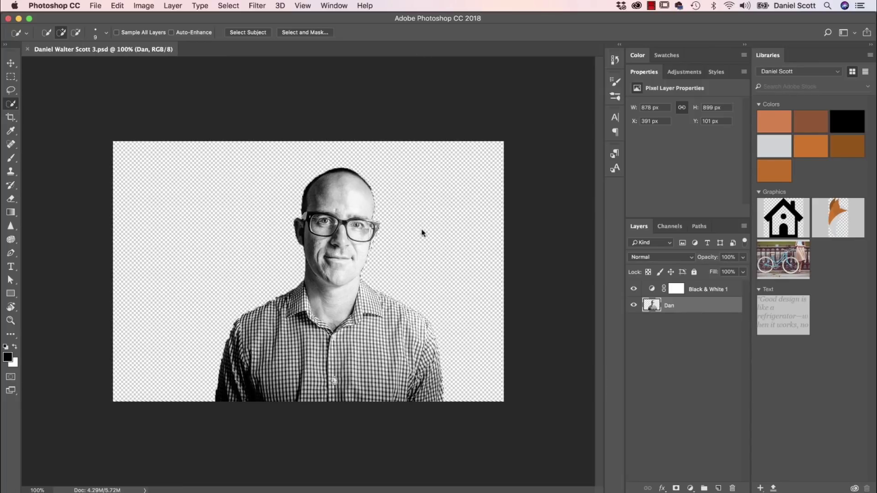
- Switch to Illustrator, place the cutout PSD at about 674 by 449 pt and center it on the artboard
{"action": "key", "text": "super+Tab"}
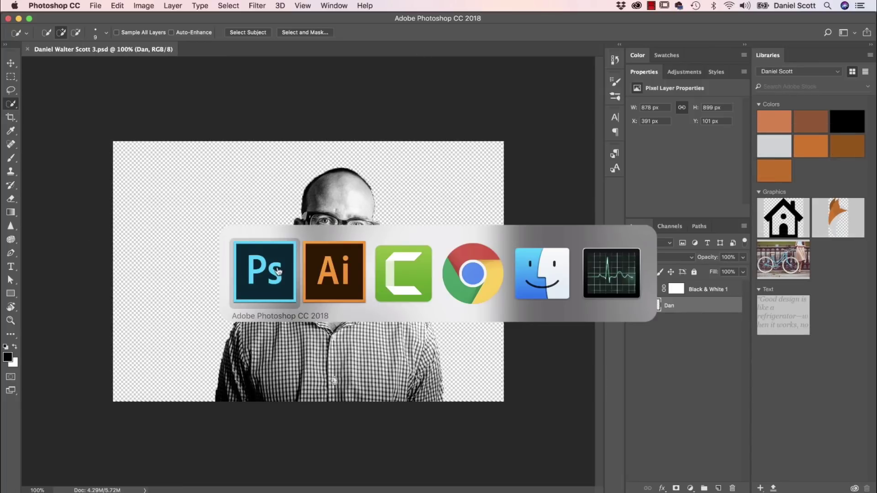
{"action": "left_click", "coordinate": [333, 266]}
{"action": "key", "text": "super"}
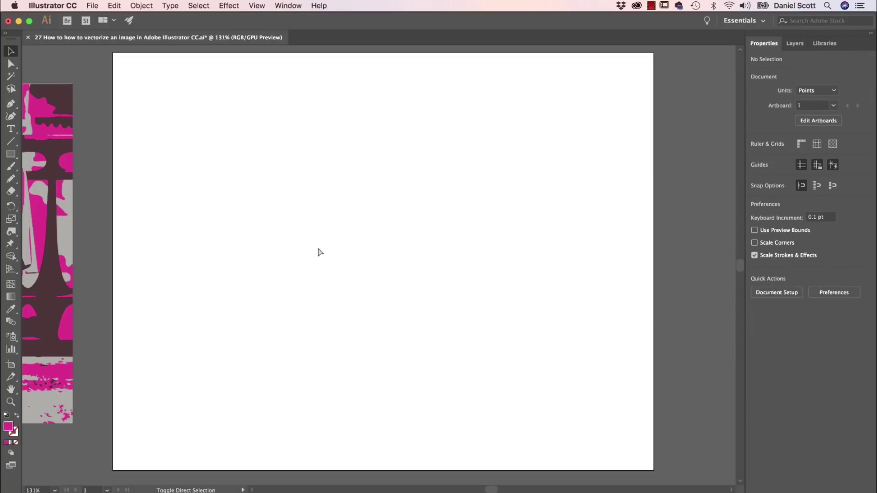
{"action": "key", "text": "super+shift+p"}
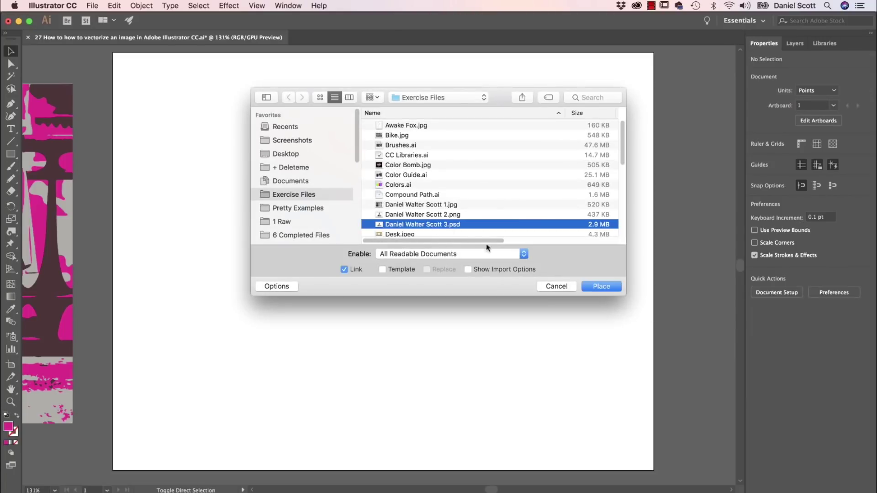
{"action": "left_click", "coordinate": [596, 287]}
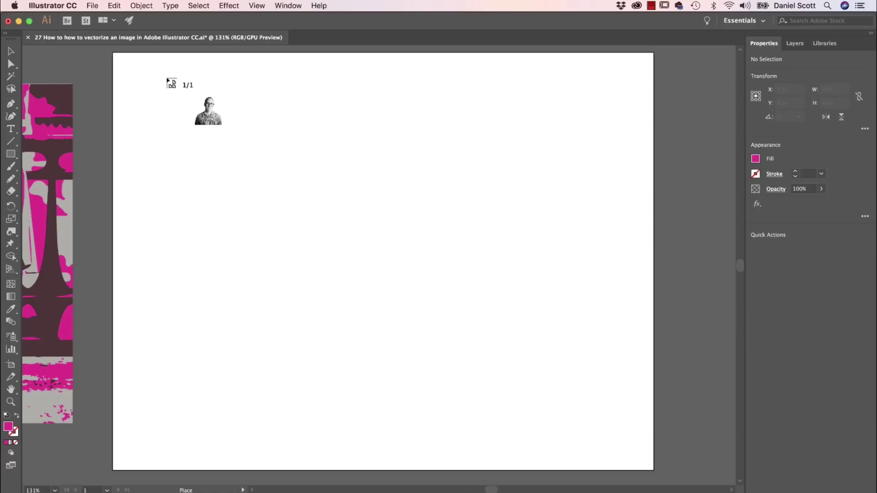
{"action": "left_click_drag", "start_coordinate": [166, 77], "coordinate": [626, 404]}
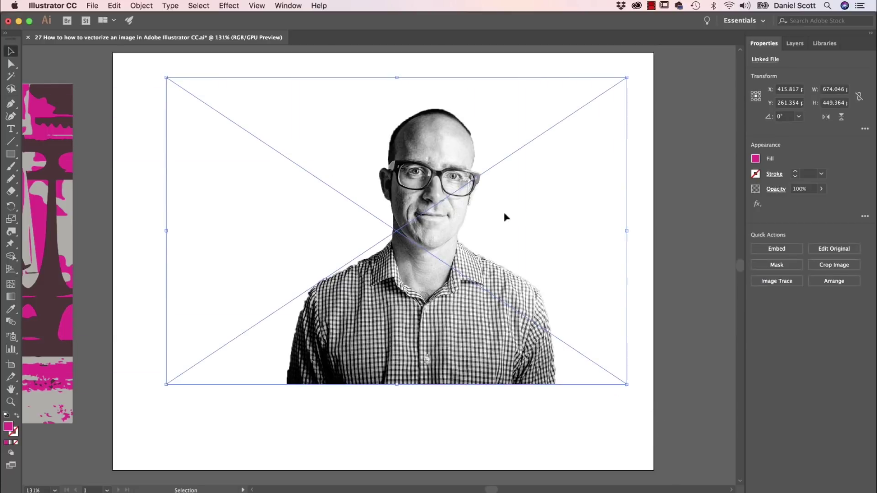
{"action": "left_click_drag", "start_coordinate": [503, 213], "coordinate": [489, 242]}
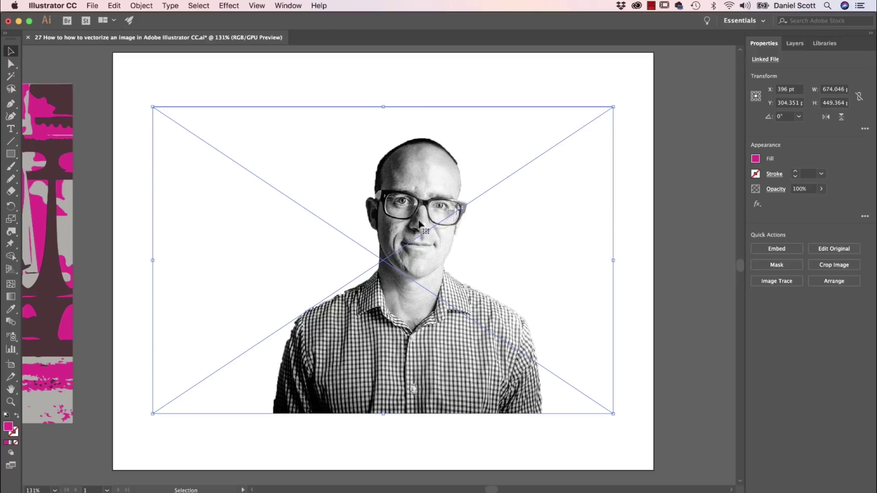
- Trace the placed portrait with the Black and White Logo preset, try thresholds 97, 174 and 146, and settle on 124
{"action": "left_click", "coordinate": [777, 281]}
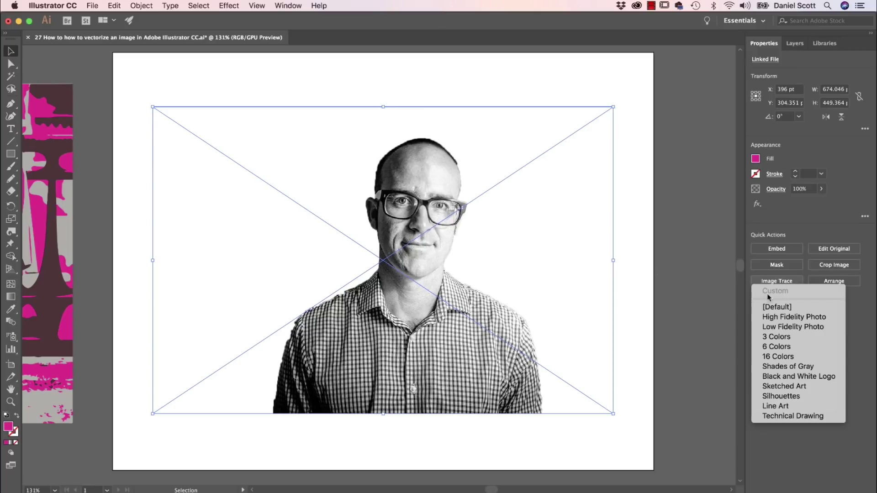
{"action": "left_click", "coordinate": [782, 378]}
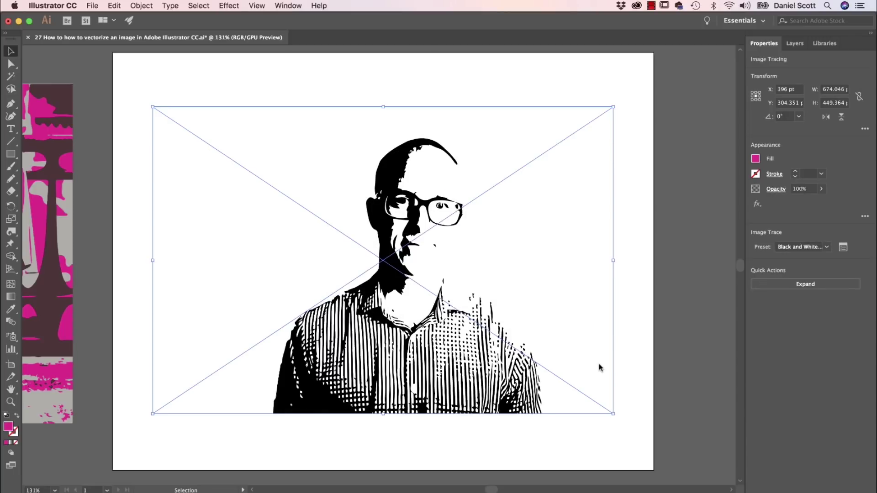
{"action": "left_click", "coordinate": [843, 247]}
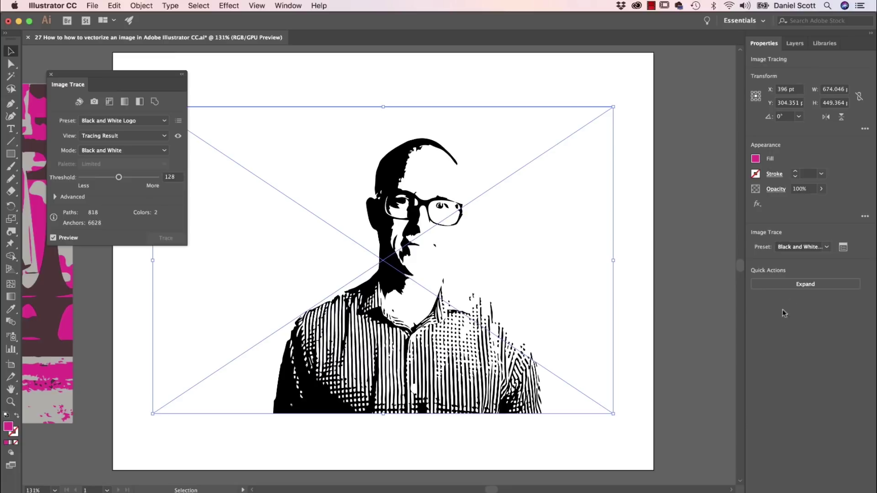
{"action": "left_click", "coordinate": [110, 178]}
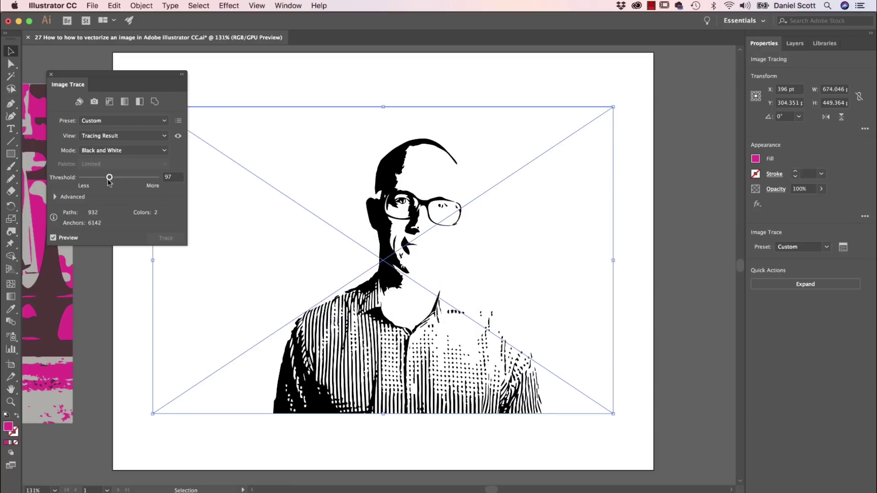
{"action": "left_click_drag", "start_coordinate": [110, 178], "coordinate": [133, 182]}
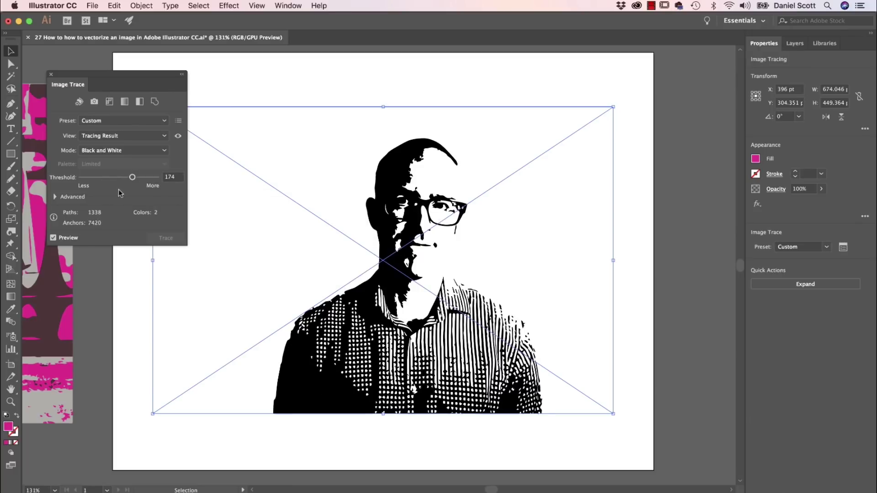
{"action": "left_click", "coordinate": [124, 179]}
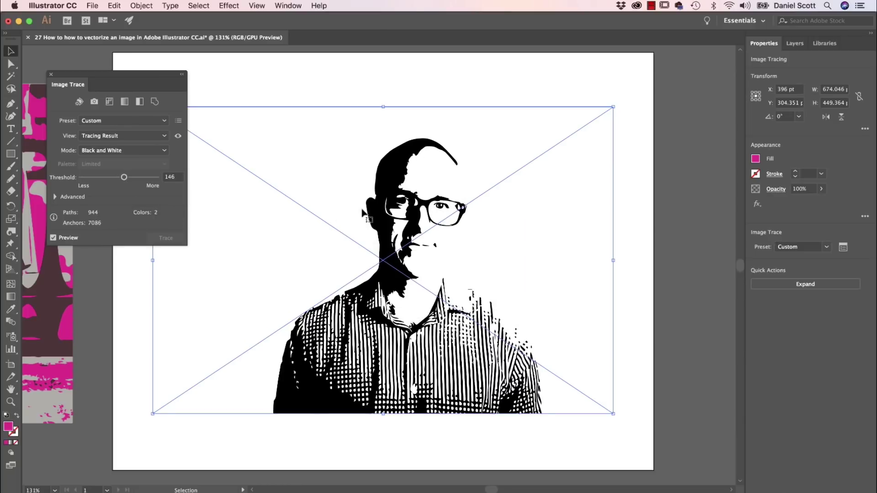
{"action": "left_click", "coordinate": [117, 178]}
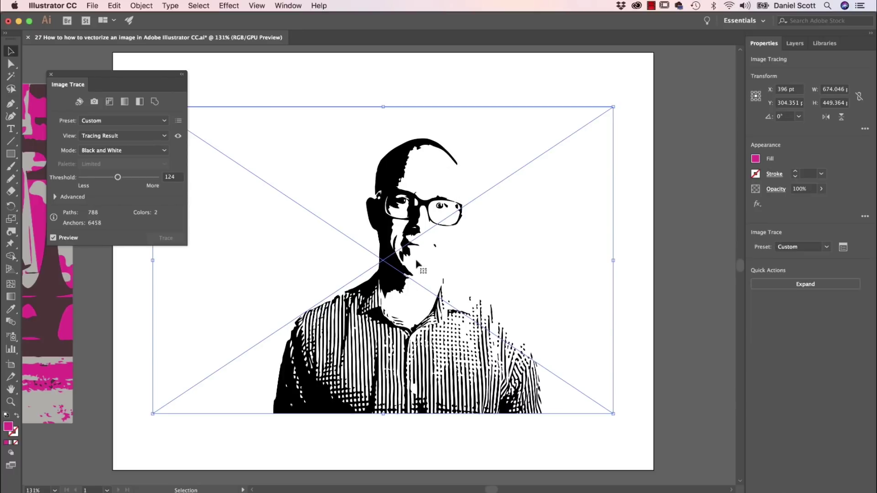
{"action": "left_click", "coordinate": [50, 75]}
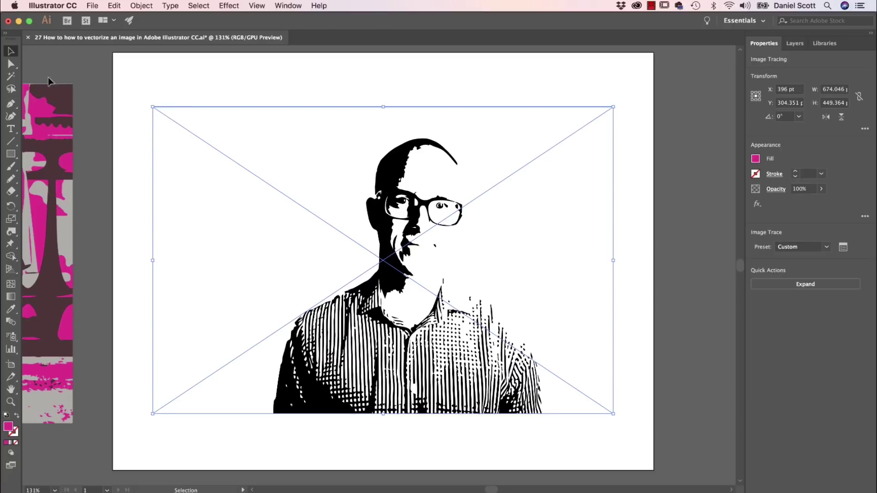
- Expand the portrait tracing into vector paths and deselect it
{"action": "left_click", "coordinate": [805, 284]}
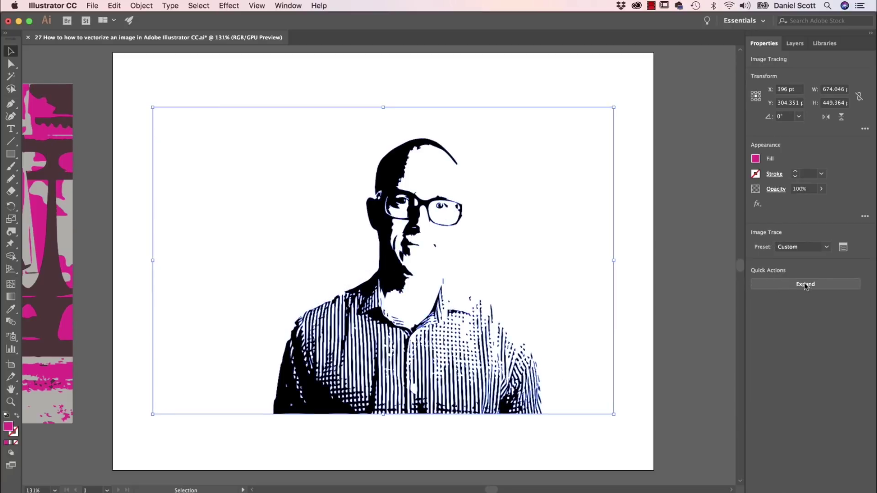
{"action": "left_click", "coordinate": [662, 288]}
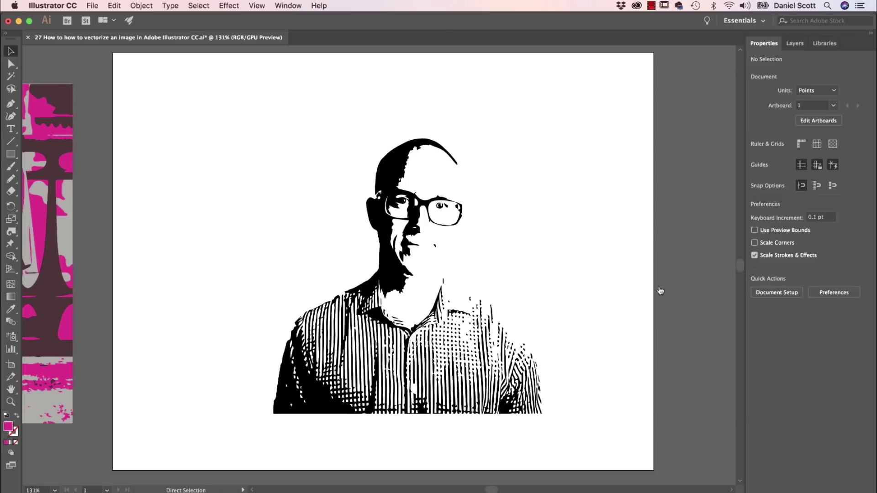
- Switch to Chrome and look through the anaglyph 3d image search results for reference
{"action": "key", "text": "super+Tab"}
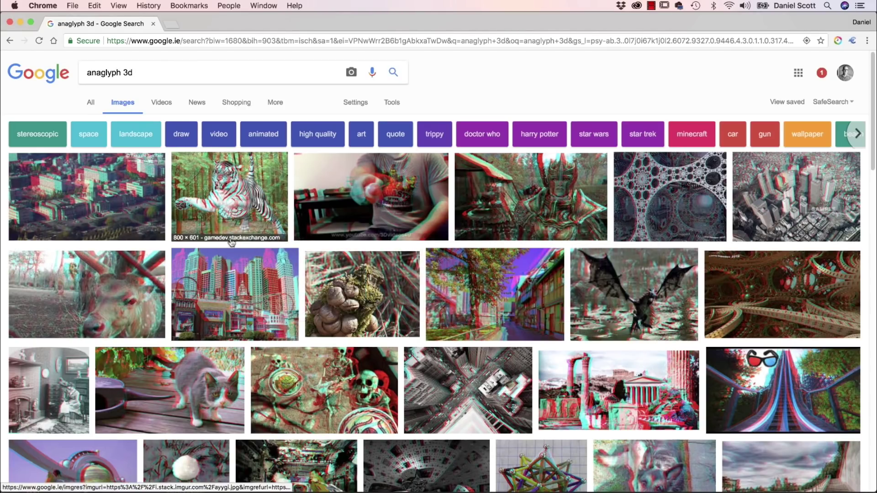
{"action": "scroll", "coordinate": [549, 383], "scroll_direction": "down", "scroll_amount": 2}
{"action": "scroll", "coordinate": [549, 383], "scroll_direction": "down", "scroll_amount": 1}
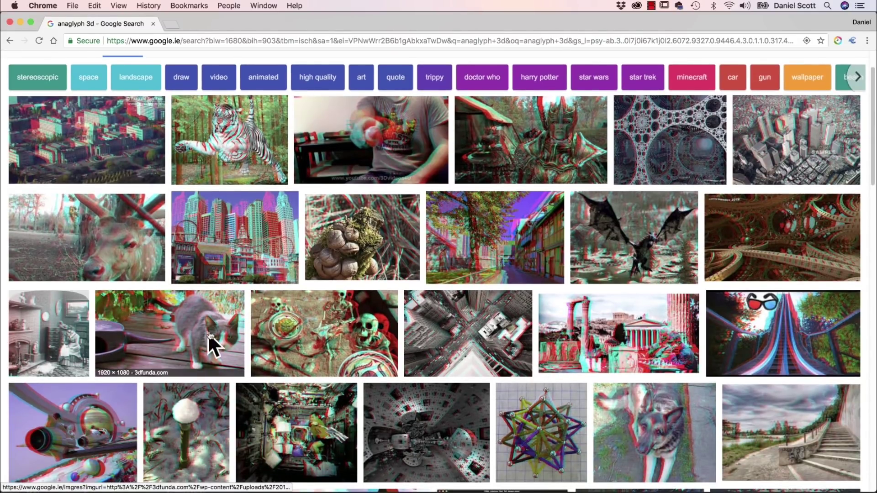
- Search Google Images for "anaglyph 3d glasses" and look at the red and cyan lens colours
{"action": "scroll", "coordinate": [207, 332], "scroll_direction": "up", "scroll_amount": 2}
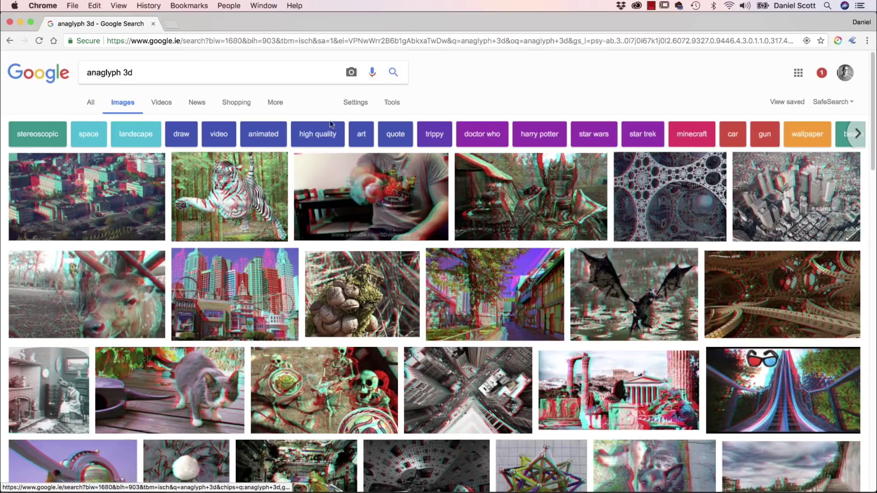
{"action": "left_click", "coordinate": [151, 73]}
{"action": "type", "text": "glasses"}
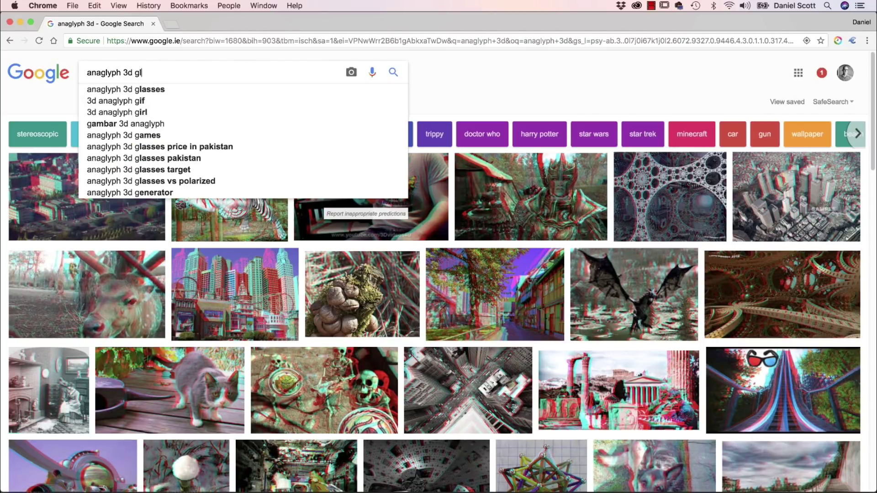
{"action": "key", "text": "Return"}
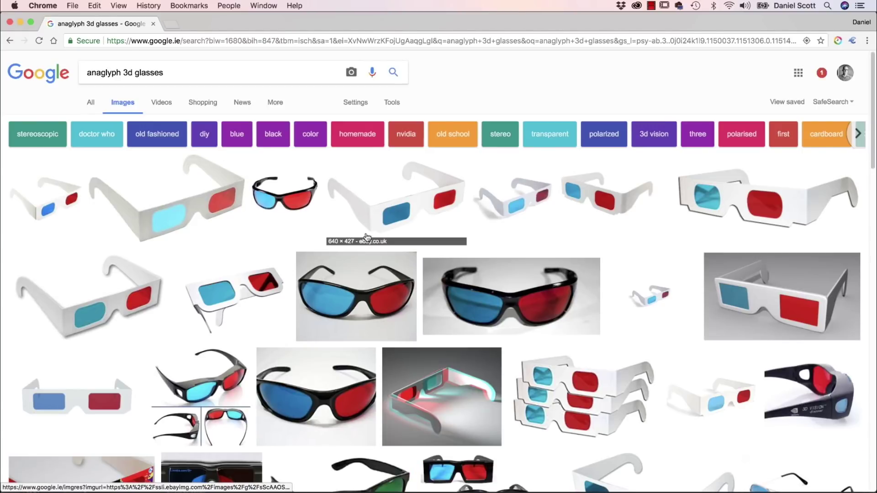
- Switch to Illustrator, ungroup the expanded portrait tracing and delete the white background shape around the man
{"action": "key", "text": "super+Tab"}
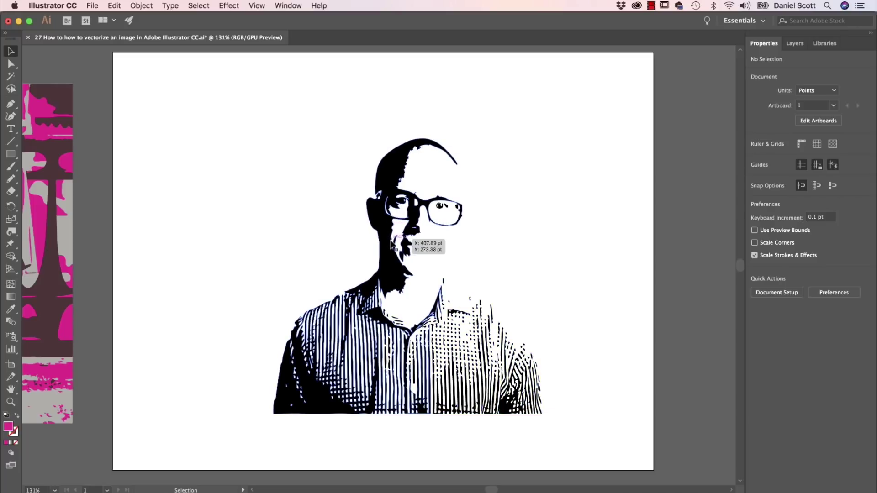
{"action": "left_click", "coordinate": [314, 161]}
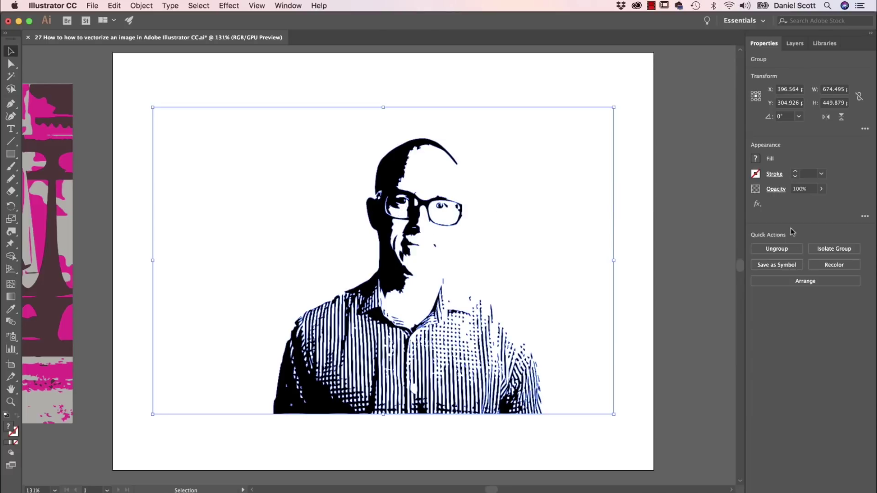
{"action": "left_click", "coordinate": [779, 248]}
{"action": "left_click", "coordinate": [627, 243]}
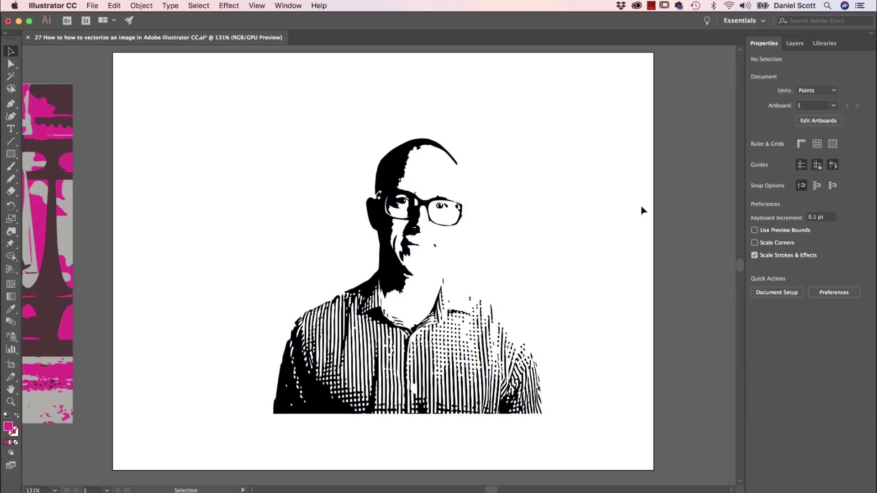
{"action": "left_click", "coordinate": [640, 197]}
{"action": "left_click_drag", "start_coordinate": [614, 205], "coordinate": [573, 167]}
{"action": "key", "text": "super+z"}
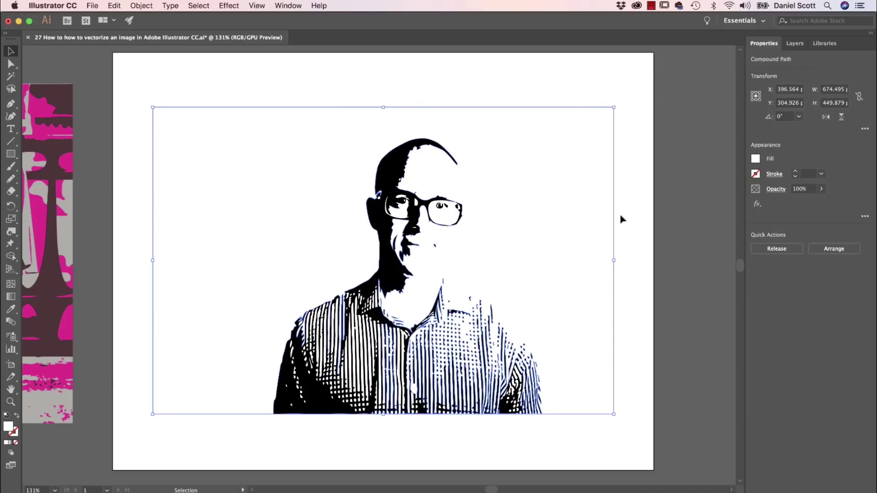
{"action": "left_click", "coordinate": [619, 219]}
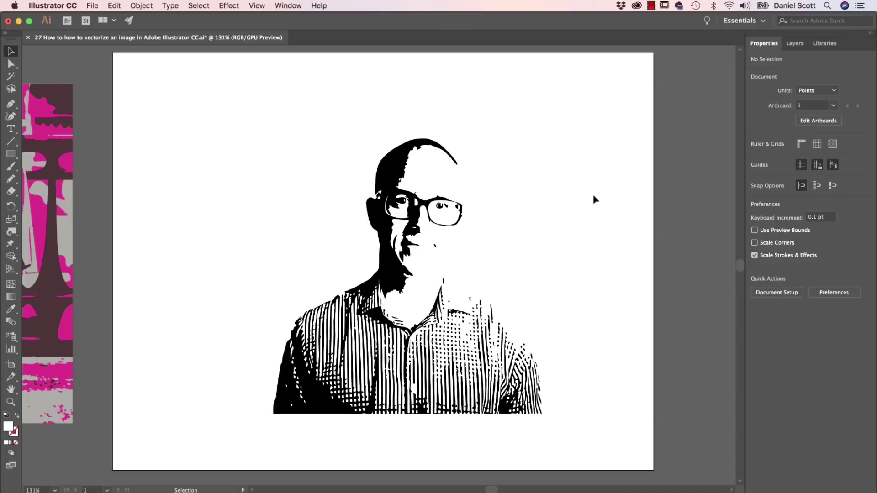
- Group all the remaining black portrait shapes, undoing the trial move of the large black shape
{"action": "left_click_drag", "start_coordinate": [393, 199], "coordinate": [312, 177]}
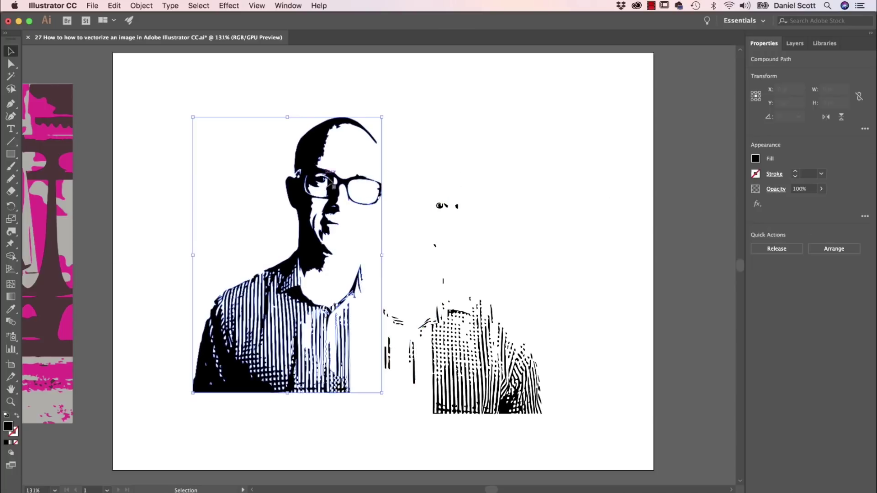
{"action": "key", "text": "super+z"}
{"action": "left_click_drag", "start_coordinate": [233, 103], "coordinate": [561, 420]}
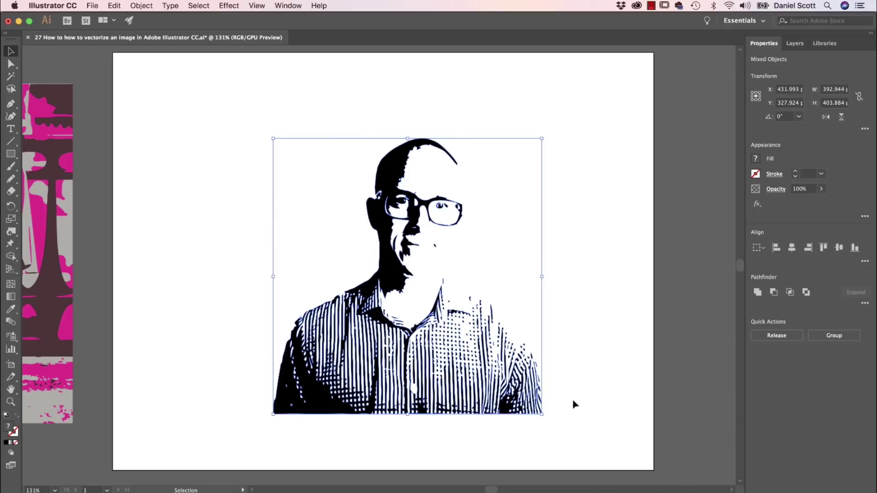
{"action": "left_click", "coordinate": [834, 340]}
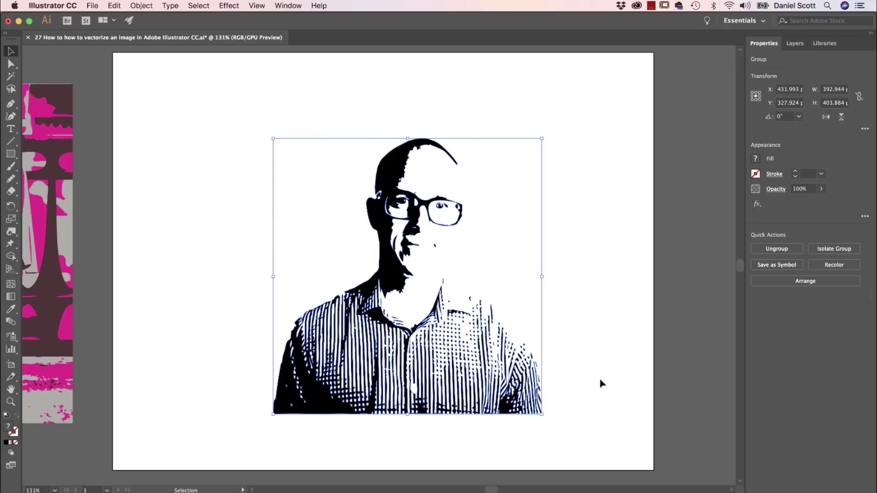
{"action": "left_click", "coordinate": [560, 373]}
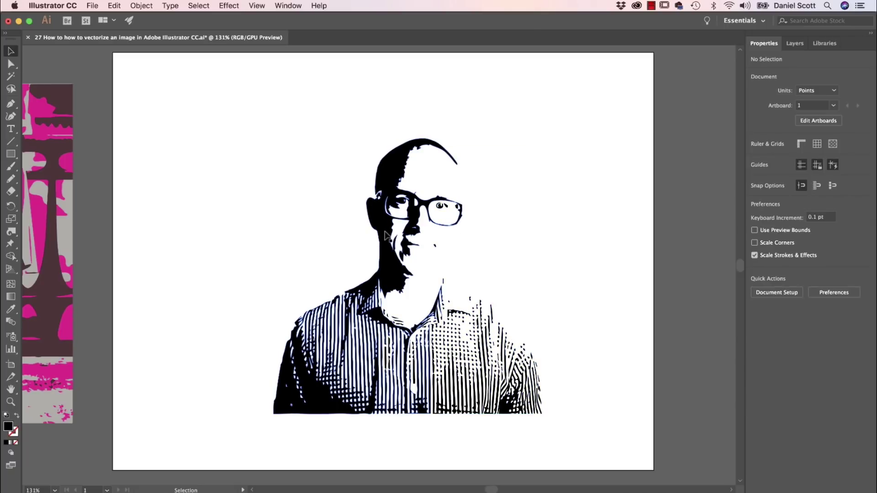
- Try selecting only the large black path inside the portrait group with the Direct Selection tool
{"action": "left_click", "coordinate": [385, 235]}
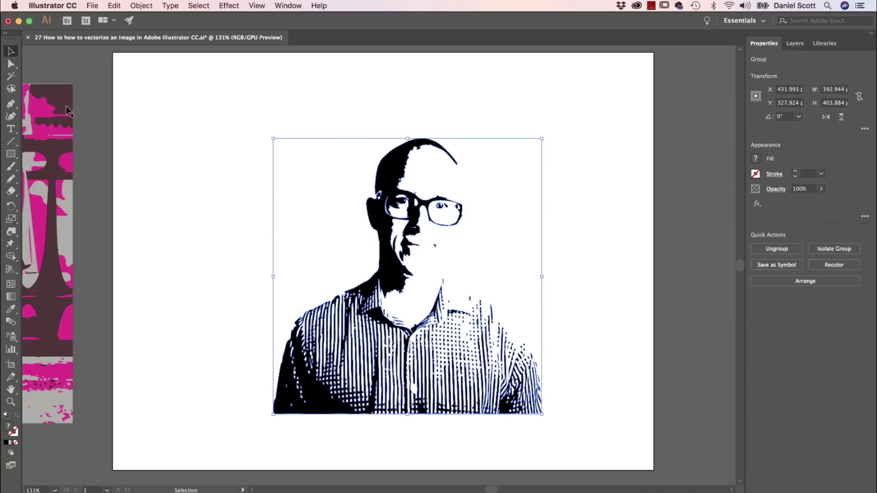
{"action": "left_click", "coordinate": [11, 64]}
{"action": "left_click", "coordinate": [172, 145]}
{"action": "left_click", "coordinate": [386, 242]}
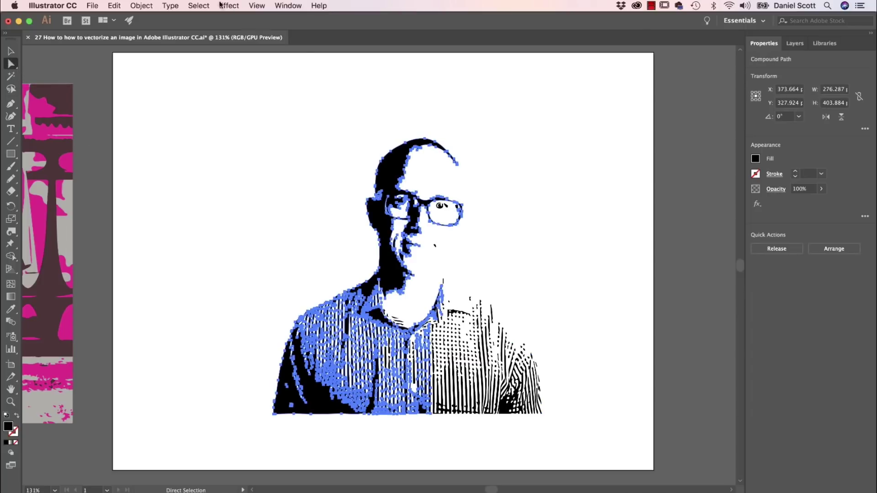
{"action": "left_click", "coordinate": [284, 151]}
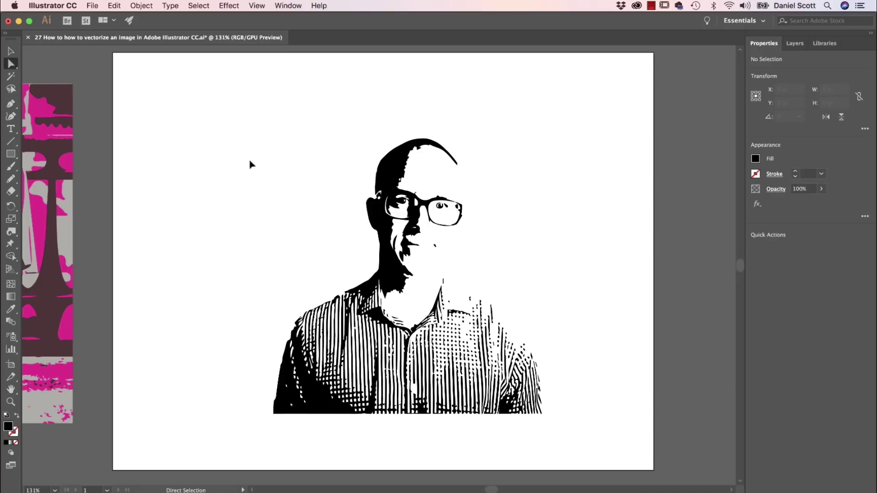
- Try filling the whole portrait group with magenta, and undo that fill
{"action": "key", "text": "v"}
{"action": "left_click_drag", "start_coordinate": [247, 116], "coordinate": [591, 428]}
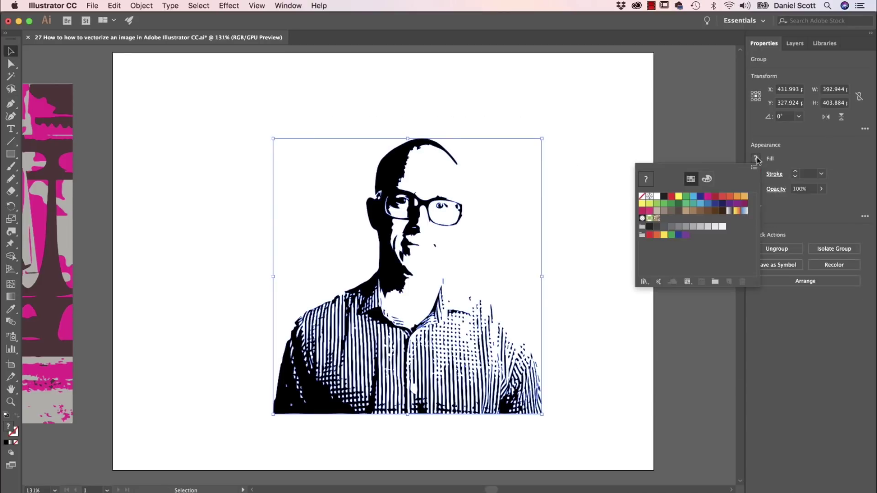
{"action": "left_click", "coordinate": [756, 159]}
{"action": "left_click", "coordinate": [712, 200]}
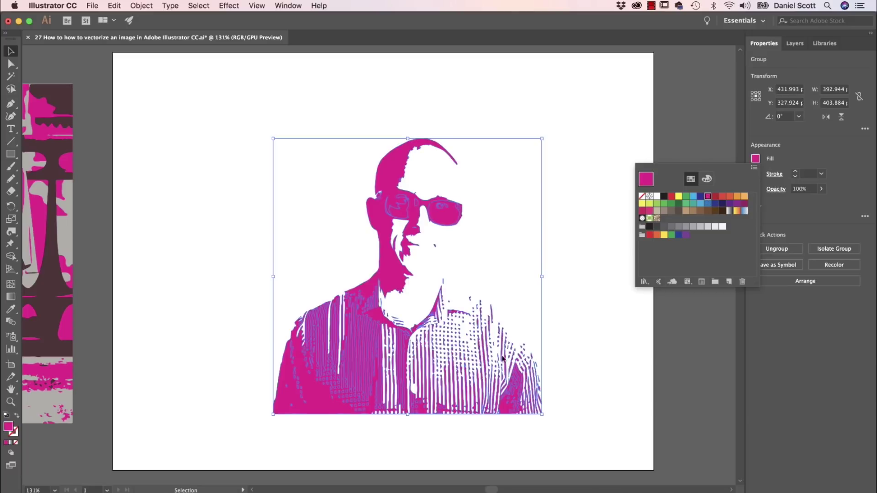
{"action": "left_click", "coordinate": [562, 363]}
{"action": "left_click", "coordinate": [573, 357]}
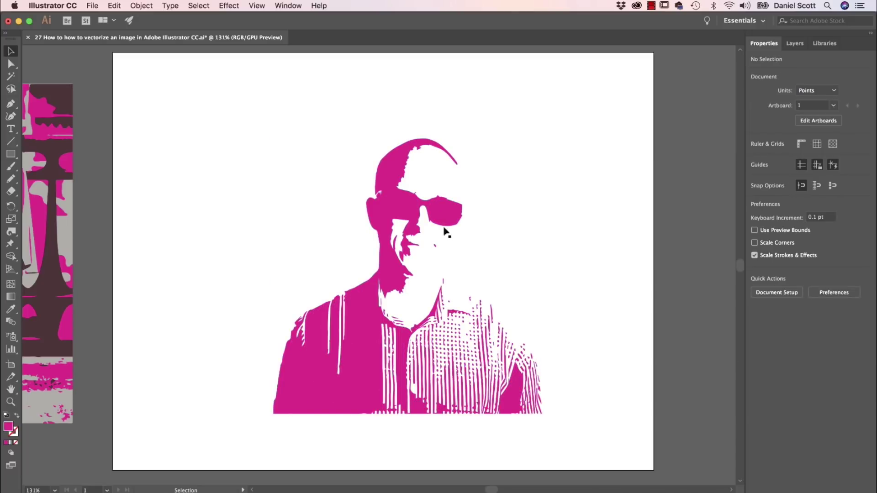
{"action": "key", "text": "ctrl+z"}
{"action": "key", "text": "ctrl+z"}
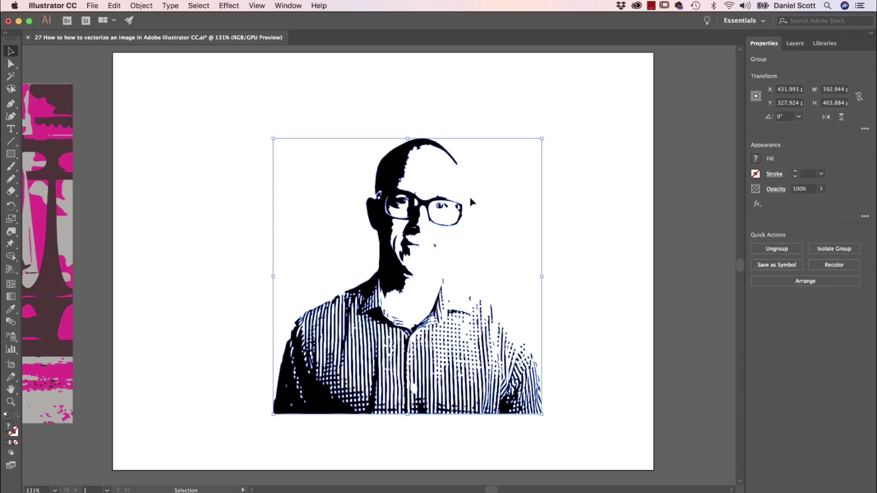
- Select every portrait path with the same black fill colour and recolour them magenta
{"action": "key", "text": "a"}
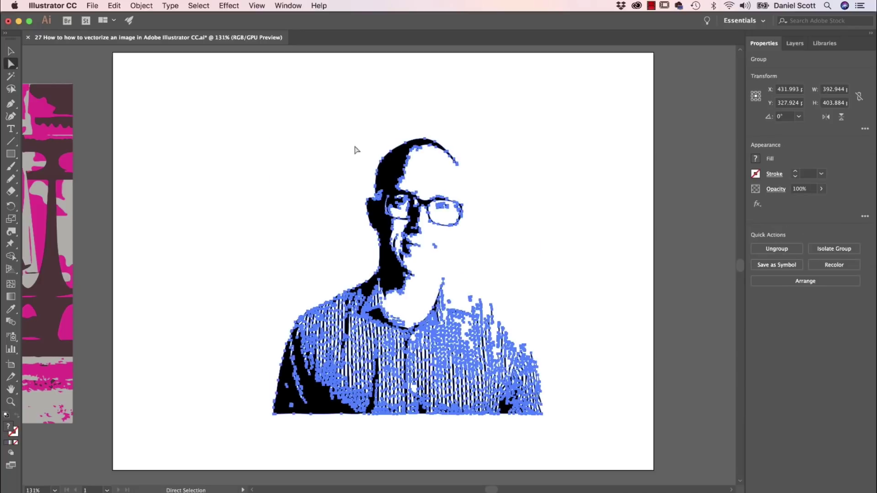
{"action": "left_click", "coordinate": [272, 153]}
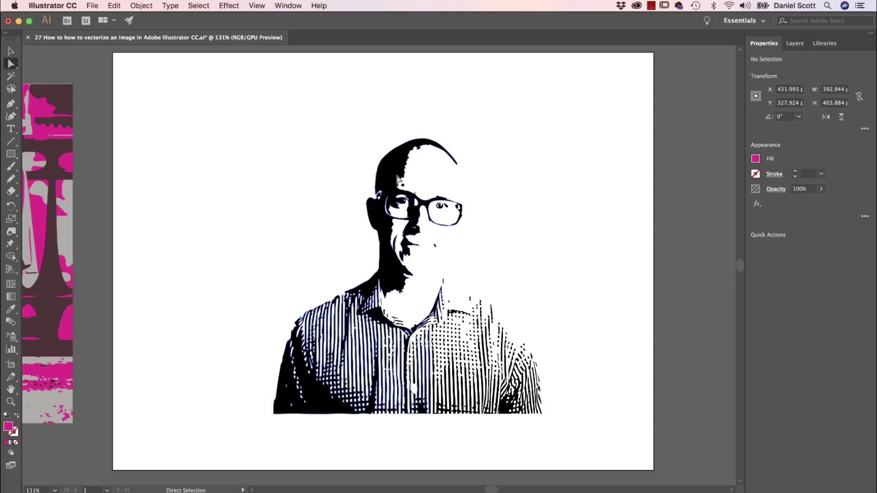
{"action": "left_click", "coordinate": [390, 180]}
{"action": "left_click", "coordinate": [191, 5]}
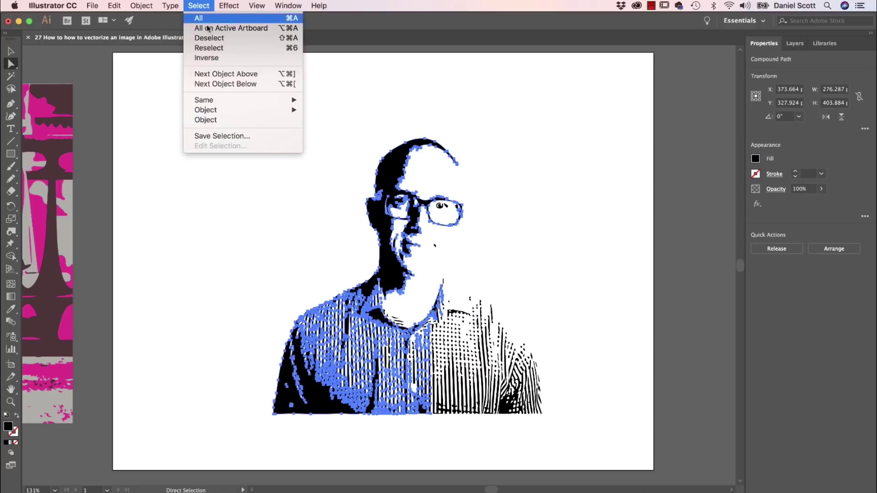
{"action": "mouse_move", "coordinate": [235, 100]}
{"action": "left_click", "coordinate": [322, 138]}
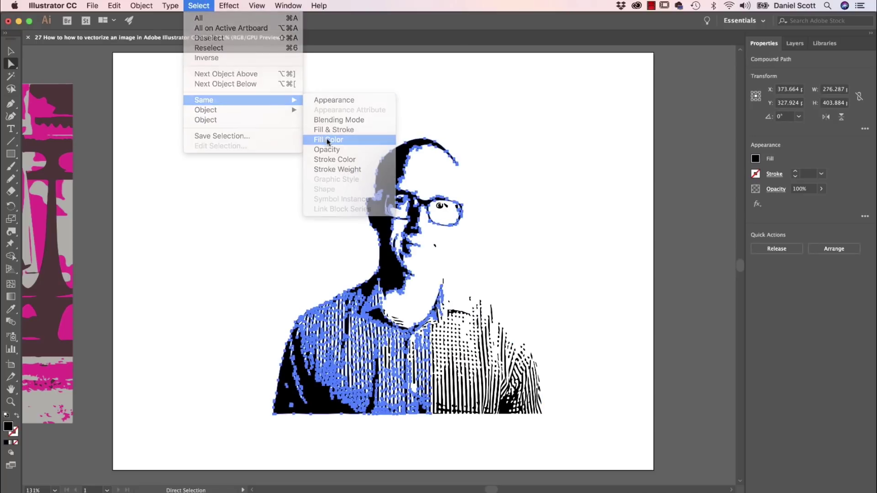
{"action": "left_click", "coordinate": [754, 160]}
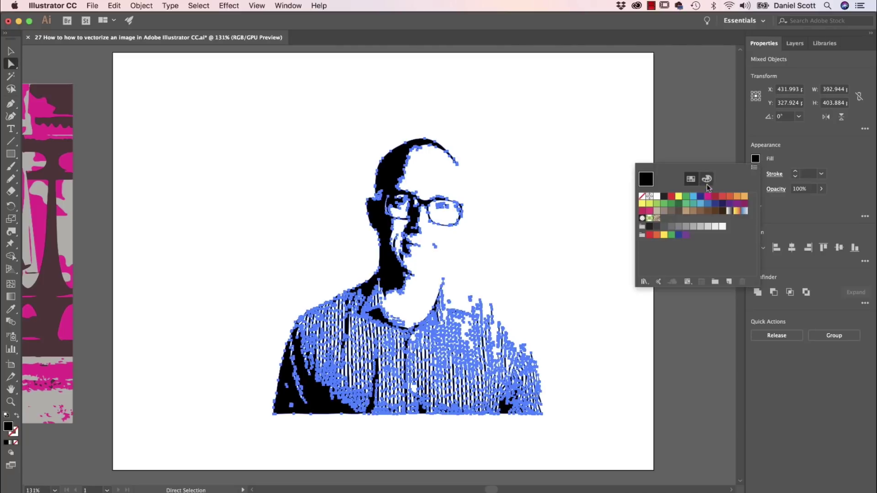
{"action": "left_click", "coordinate": [708, 197]}
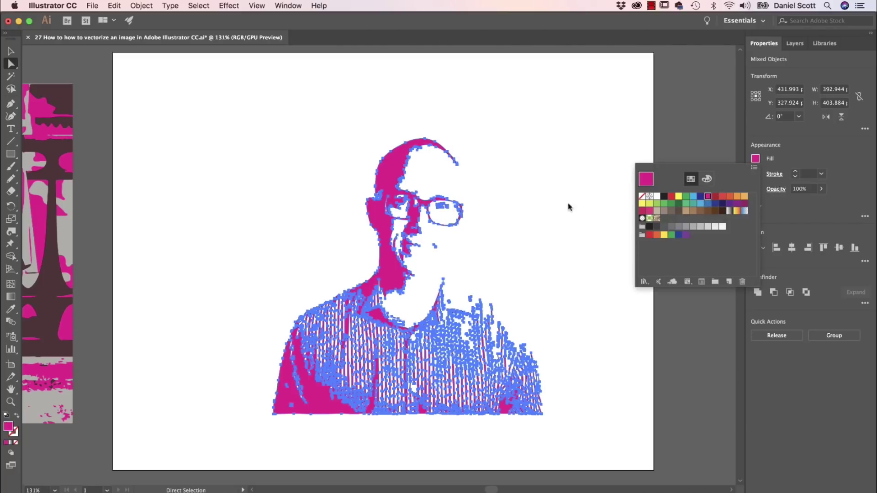
{"action": "left_click", "coordinate": [522, 194]}
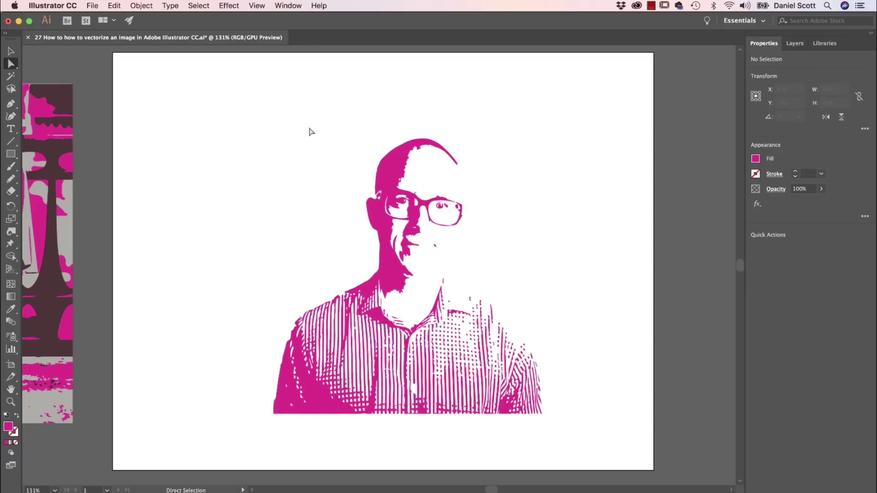
- Paste a black copy of the portrait and move it up and to the left of the magenta one
{"action": "key", "text": "cmd+v"}
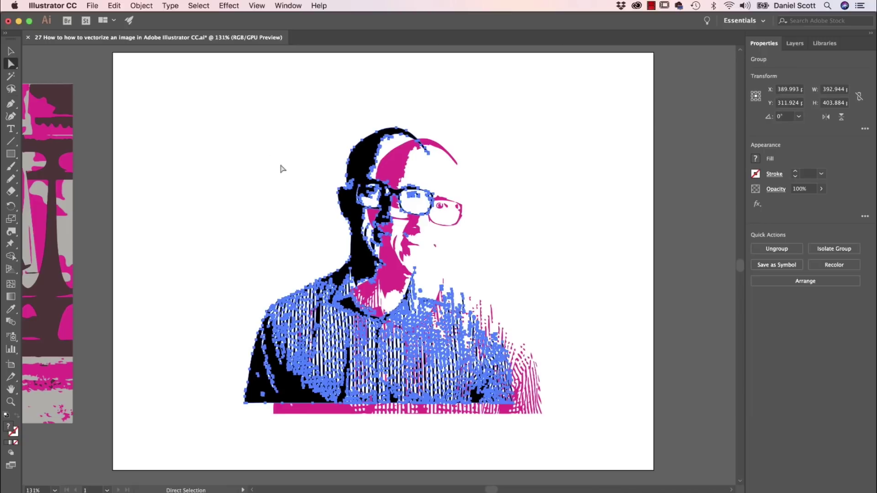
{"action": "key", "text": "v"}
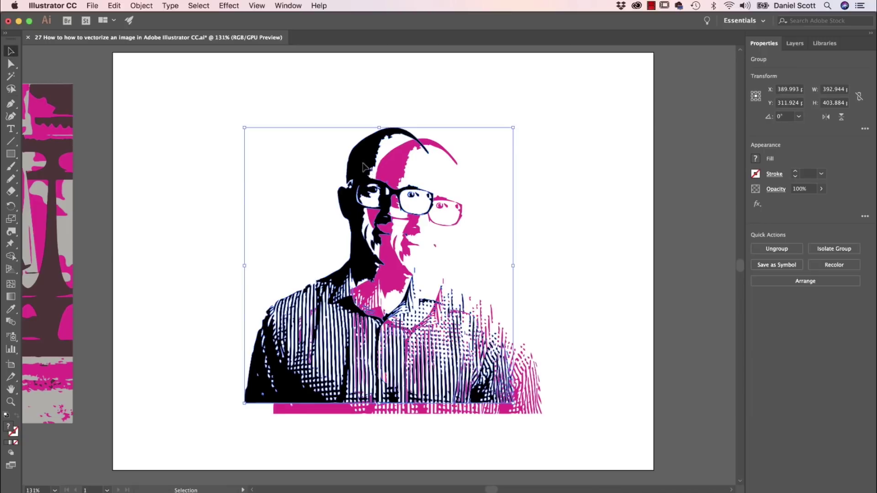
{"action": "left_click_drag", "start_coordinate": [364, 165], "coordinate": [244, 118]}
{"action": "left_click", "coordinate": [333, 110]}
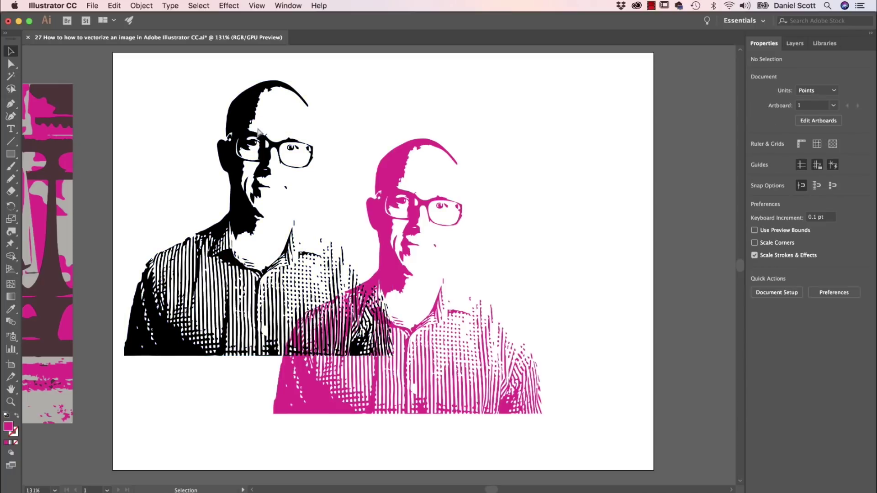
- Select all paths of the black copy by same fill colour and recolour them light blue
{"action": "key", "text": "a"}
{"action": "left_click", "coordinate": [242, 129]}
{"action": "left_click", "coordinate": [198, 5]}
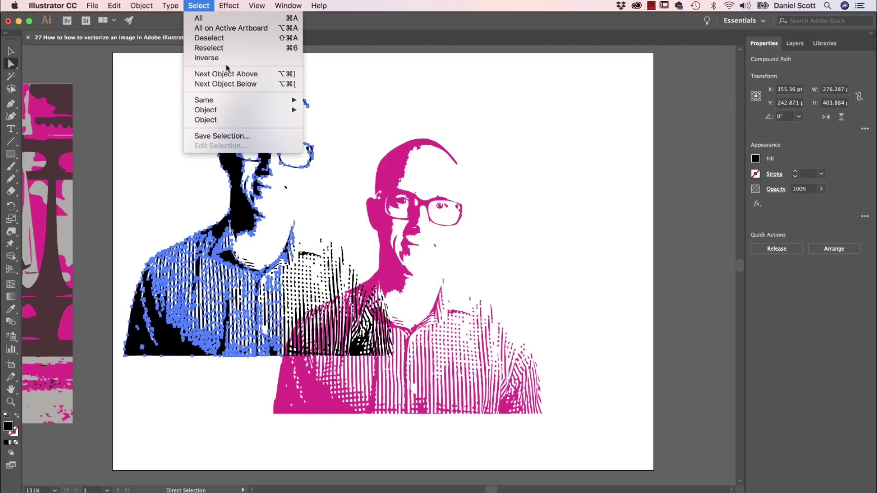
{"action": "mouse_move", "coordinate": [237, 100]}
{"action": "left_click", "coordinate": [362, 140]}
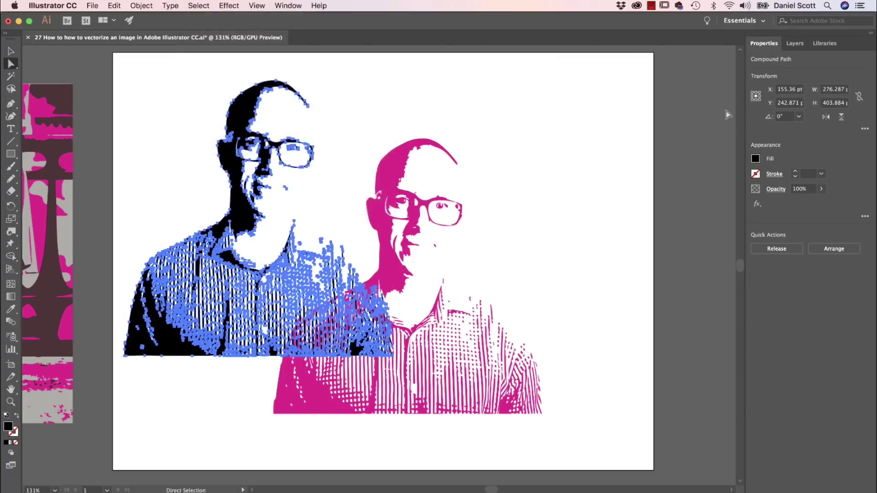
{"action": "left_click", "coordinate": [755, 161]}
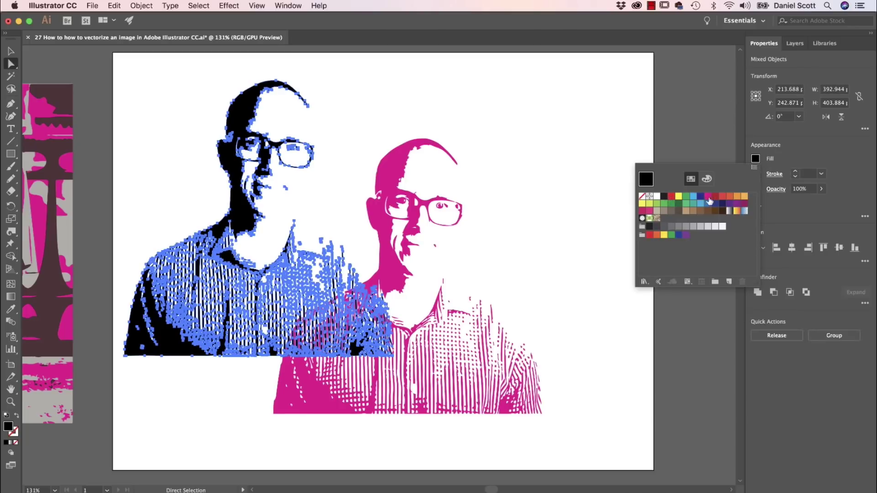
{"action": "left_click", "coordinate": [693, 197]}
{"action": "left_click", "coordinate": [371, 86]}
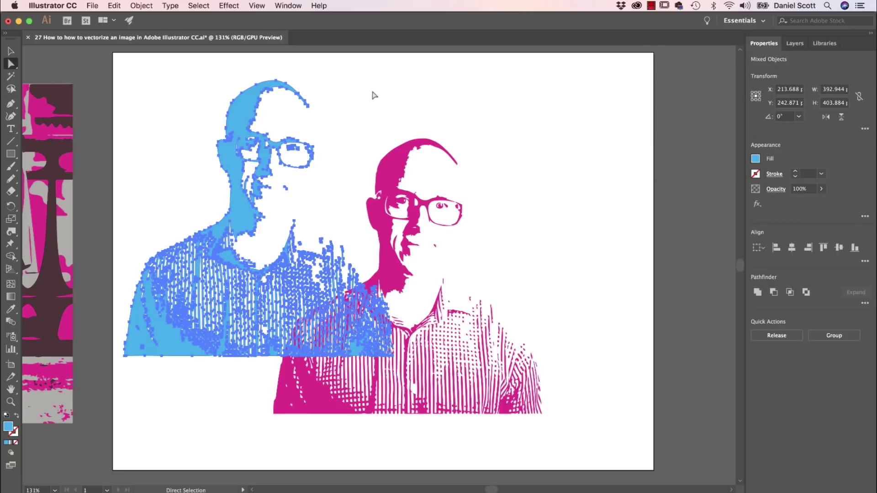
{"action": "left_click", "coordinate": [373, 94]}
- Paste another black copy of the portrait and align all three portraits on their horizontal and vertical centres
{"action": "key", "text": "v"}
{"action": "key", "text": "super+v"}
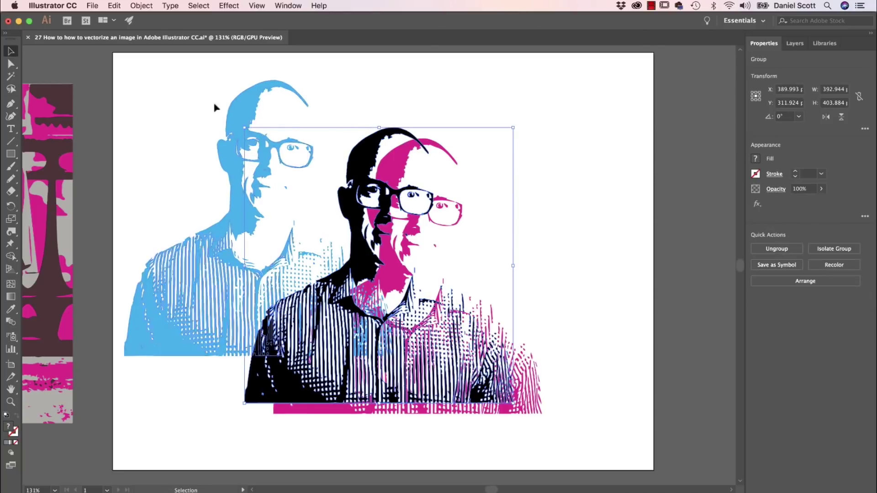
{"action": "left_click_drag", "start_coordinate": [191, 97], "coordinate": [495, 257]}
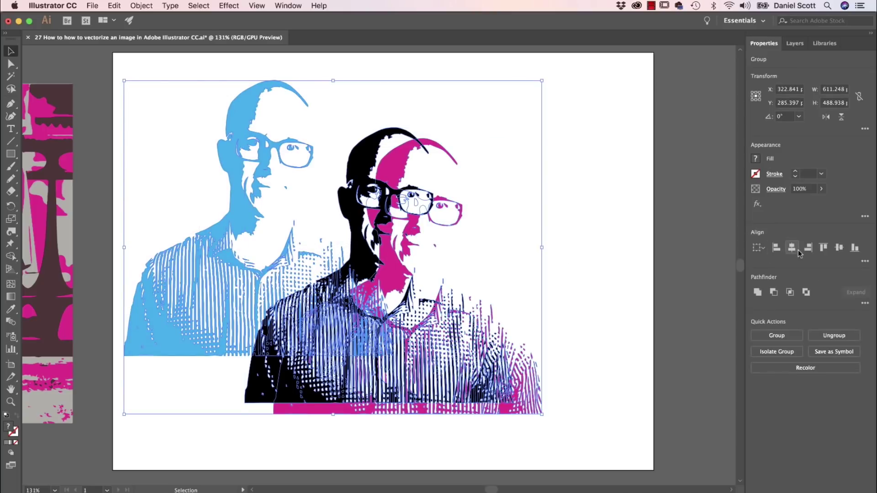
{"action": "left_click", "coordinate": [792, 248]}
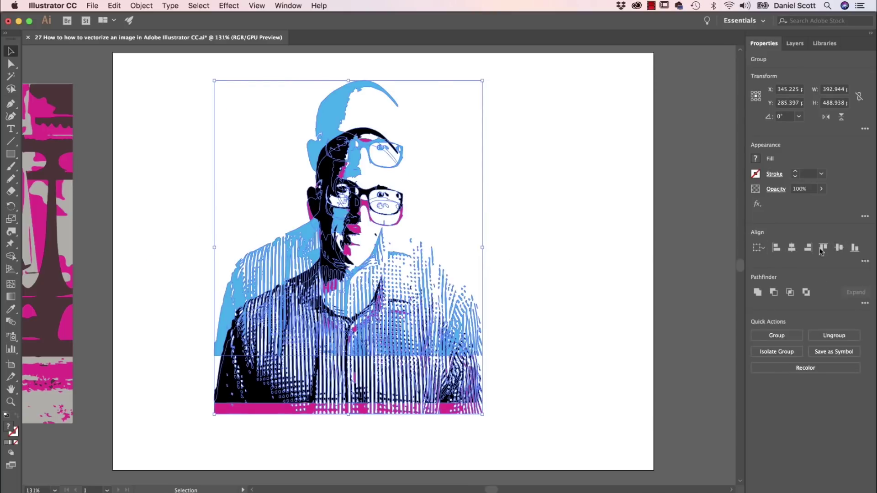
{"action": "left_click", "coordinate": [839, 248]}
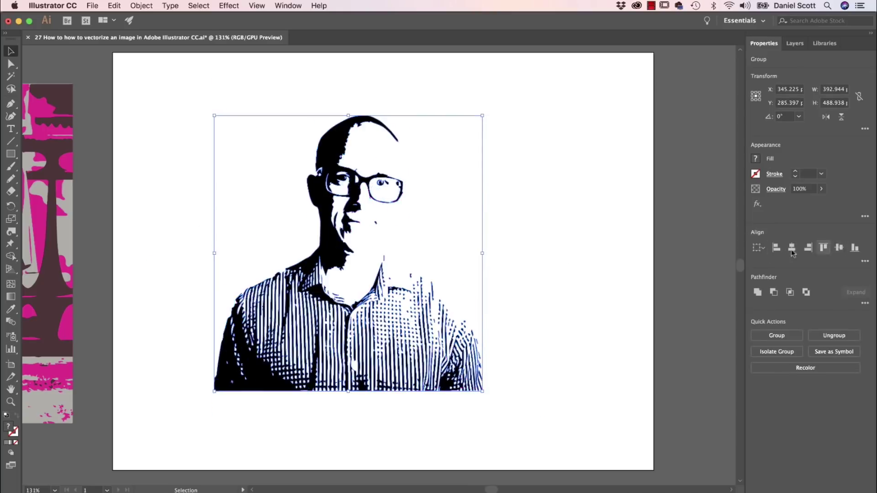
{"action": "left_click", "coordinate": [583, 259]}
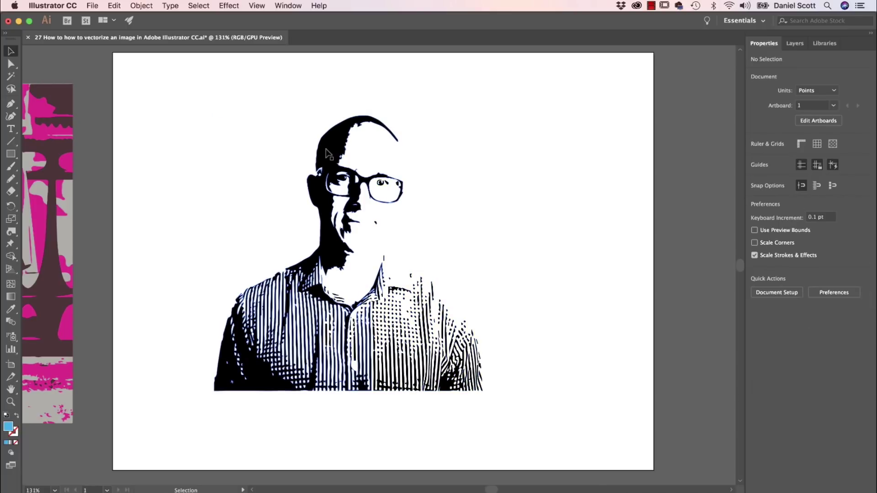
- Offset the black portrait about 4.5 pt to the right and the light blue portrait about 10 pt to the right
{"action": "key", "text": "super+equal"}
{"action": "key", "text": "super+equal"}
{"action": "key", "text": "super+equal"}
{"action": "key", "text": "super+equal"}
{"action": "key", "text": "super+equal"}
{"action": "left_click_drag", "start_coordinate": [222, 145], "coordinate": [269, 221]}
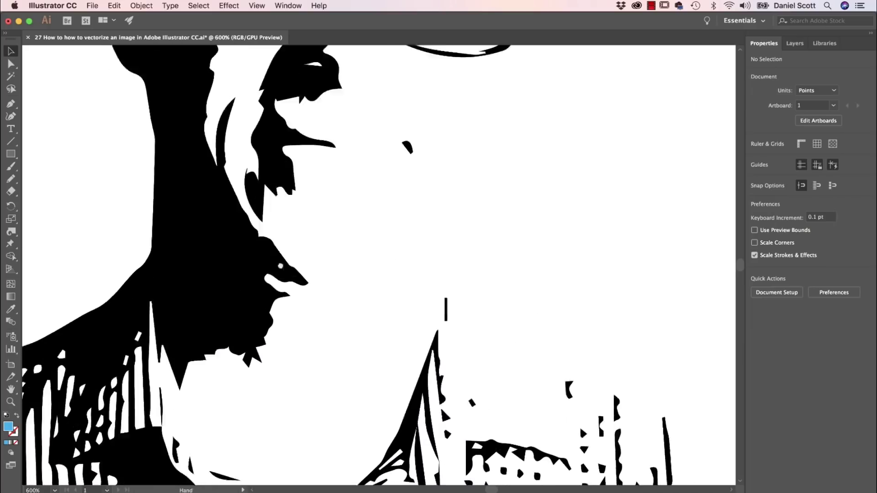
{"action": "left_click_drag", "start_coordinate": [310, 111], "coordinate": [374, 350]}
{"action": "left_click_drag", "start_coordinate": [391, 191], "coordinate": [389, 353]}
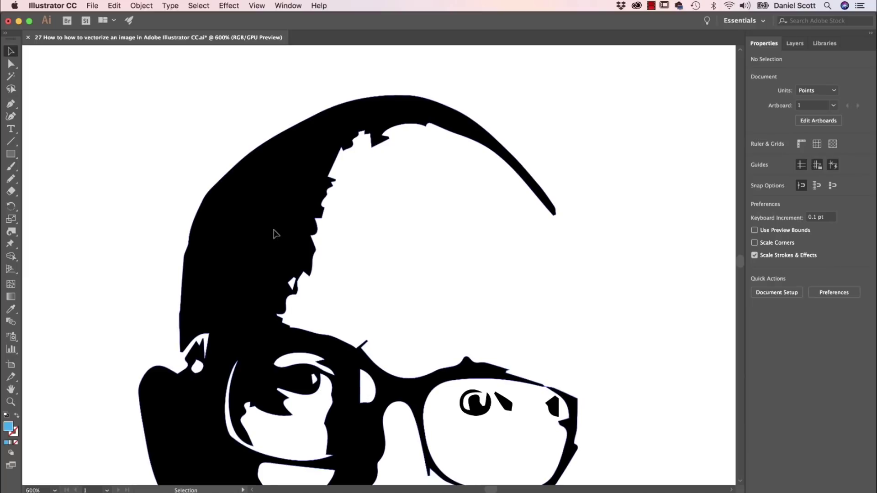
{"action": "left_click_drag", "start_coordinate": [274, 231], "coordinate": [291, 235]}
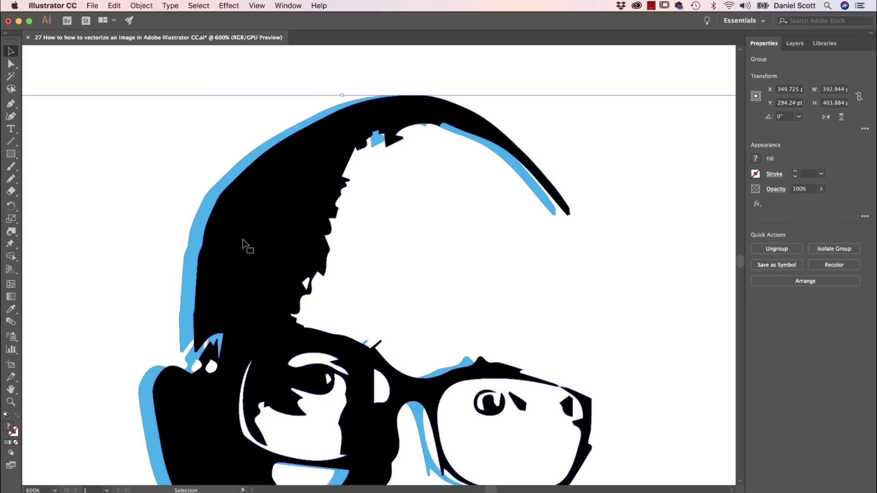
{"action": "left_click_drag", "start_coordinate": [193, 247], "coordinate": [222, 243]}
{"action": "left_click", "coordinate": [134, 242]}
- Move the black portrait slightly left to narrow the magenta edge around the head
{"action": "key", "text": "super+minus"}
{"action": "key", "text": "super+minus"}
{"action": "key", "text": "super+minus"}
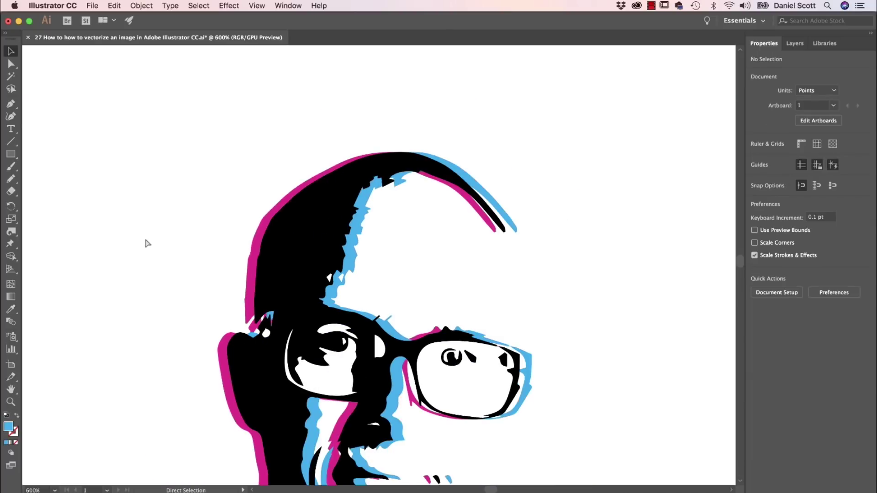
{"action": "key", "text": "super+minus"}
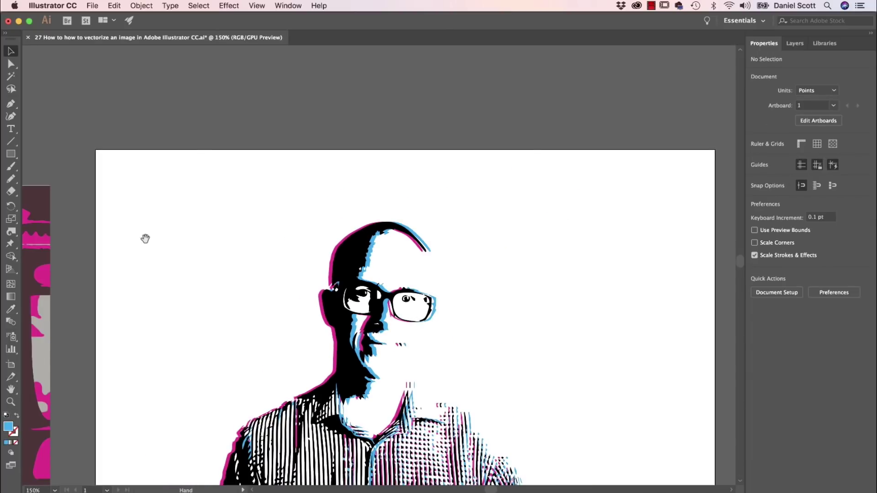
{"action": "scroll", "coordinate": [145, 242], "scroll_direction": "down", "scroll_amount": 3}
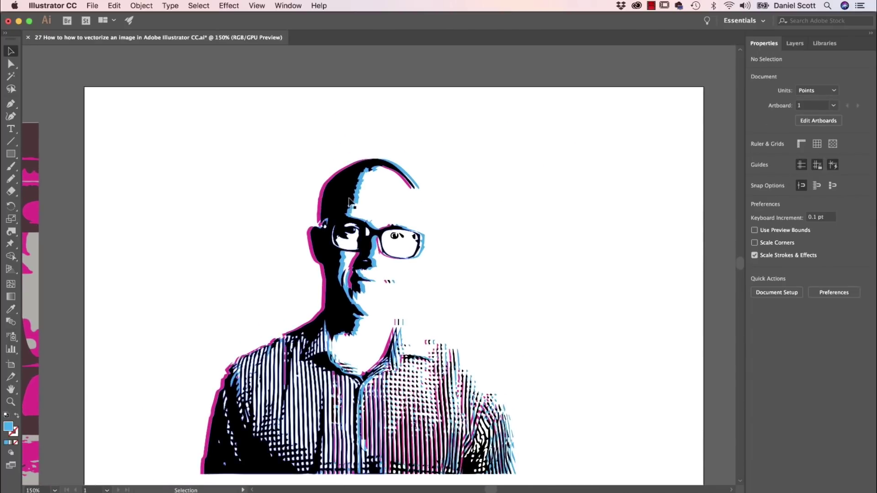
{"action": "key", "text": "super+plus"}
{"action": "key", "text": "super+plus"}
{"action": "key", "text": "super+plus"}
{"action": "key", "text": "super+plus"}
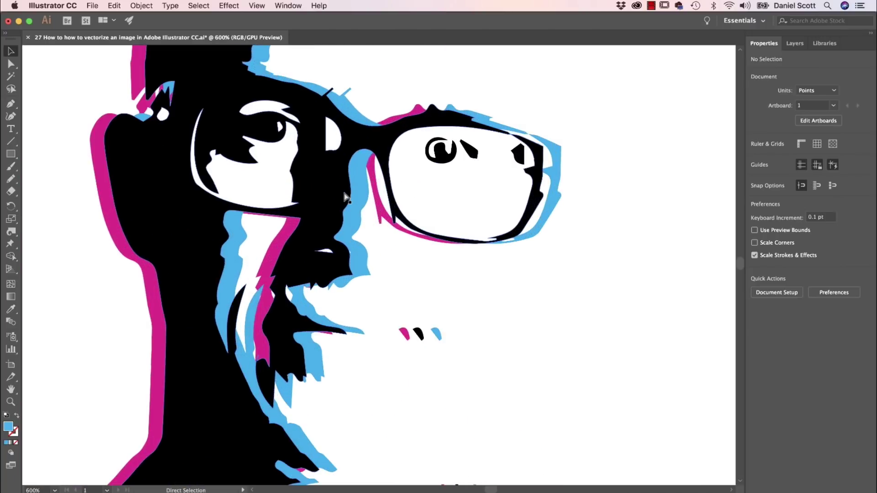
{"action": "left_click_drag", "start_coordinate": [233, 165], "coordinate": [295, 365]}
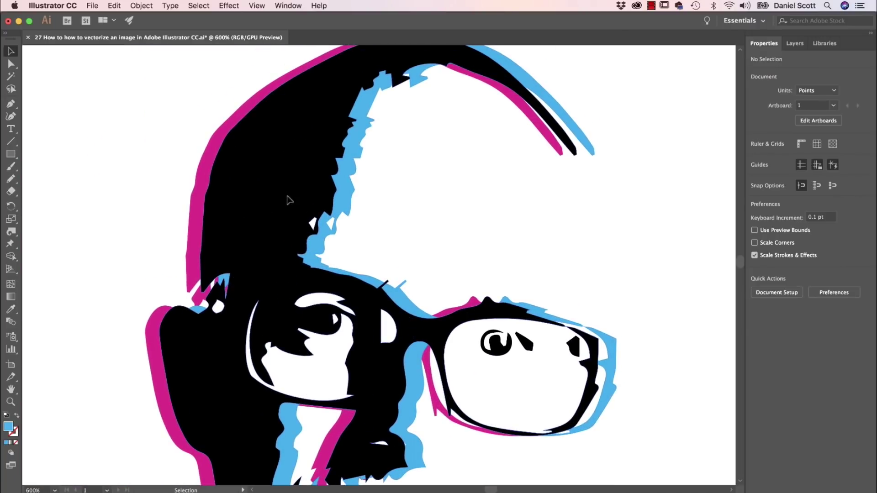
{"action": "left_click_drag", "start_coordinate": [288, 197], "coordinate": [280, 202]}
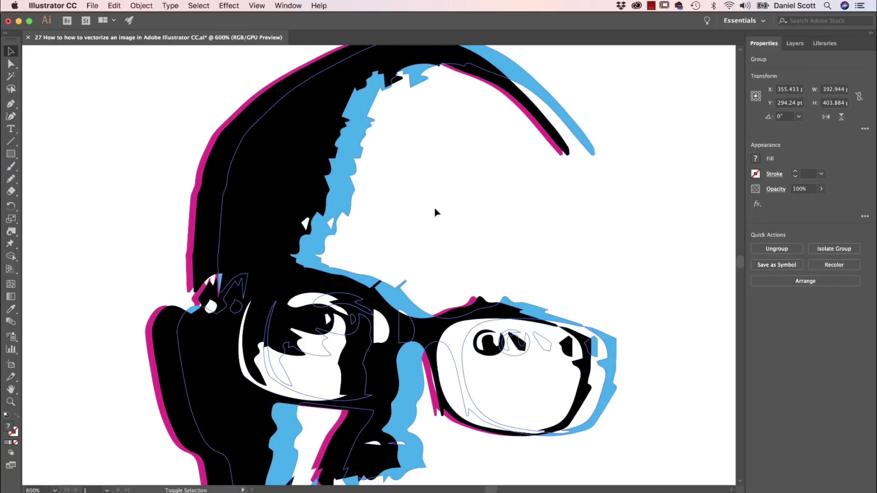
- Nudge the light blue portrait about 5 pt to the left to narrow its offset from the black one
{"action": "key", "text": "Left"}
{"action": "key", "text": "Left"}
{"action": "key", "text": "Left"}
{"action": "key", "text": "Left"}
{"action": "key", "text": "Left"}
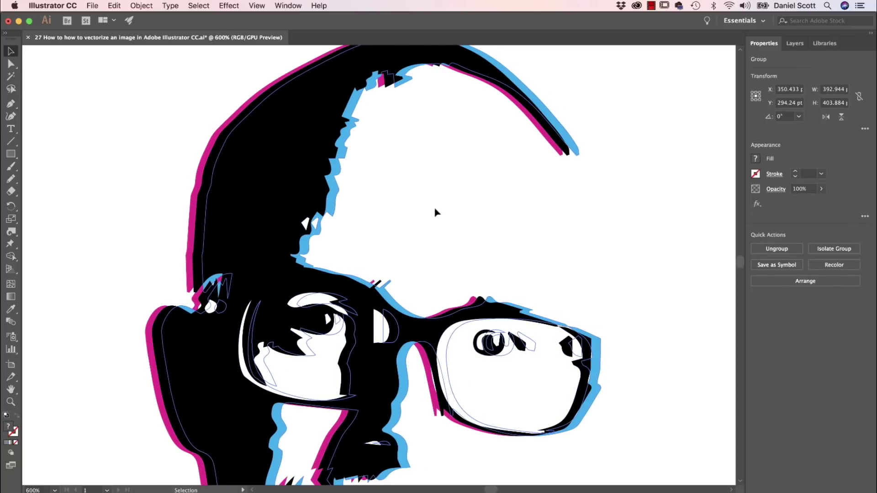
{"action": "key", "text": "super+0"}
{"action": "left_click", "coordinate": [579, 275]}
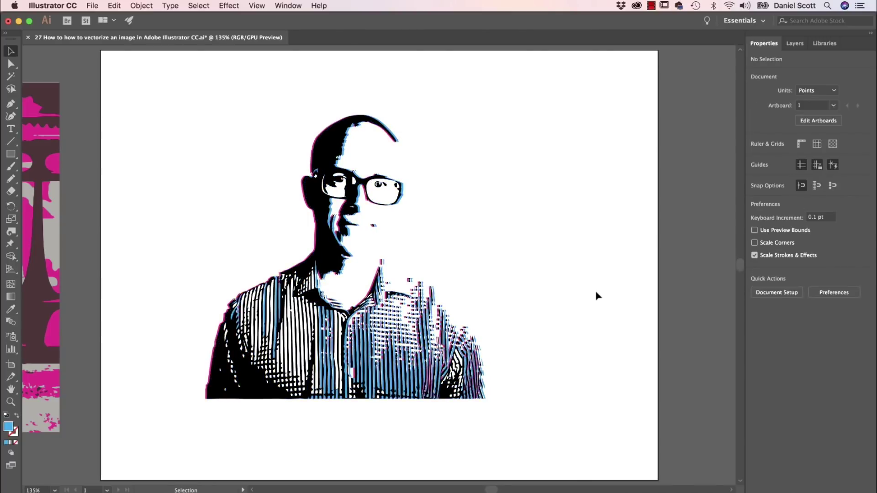
{"action": "key", "text": "super+equal"}
{"action": "key", "text": "super+equal"}
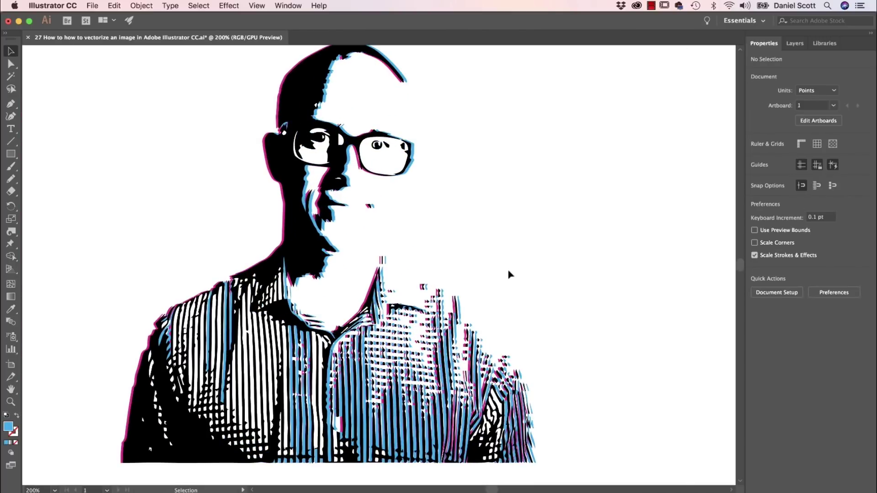
{"action": "left_click_drag", "start_coordinate": [389, 209], "coordinate": [443, 264]}
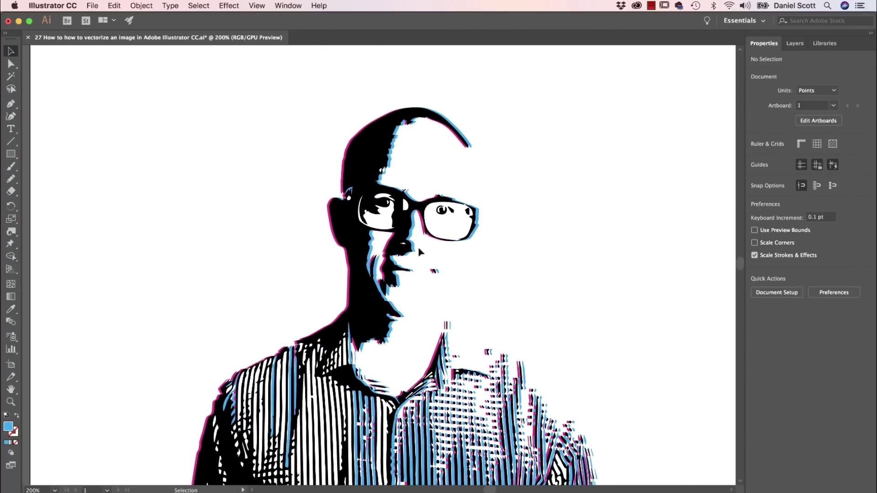